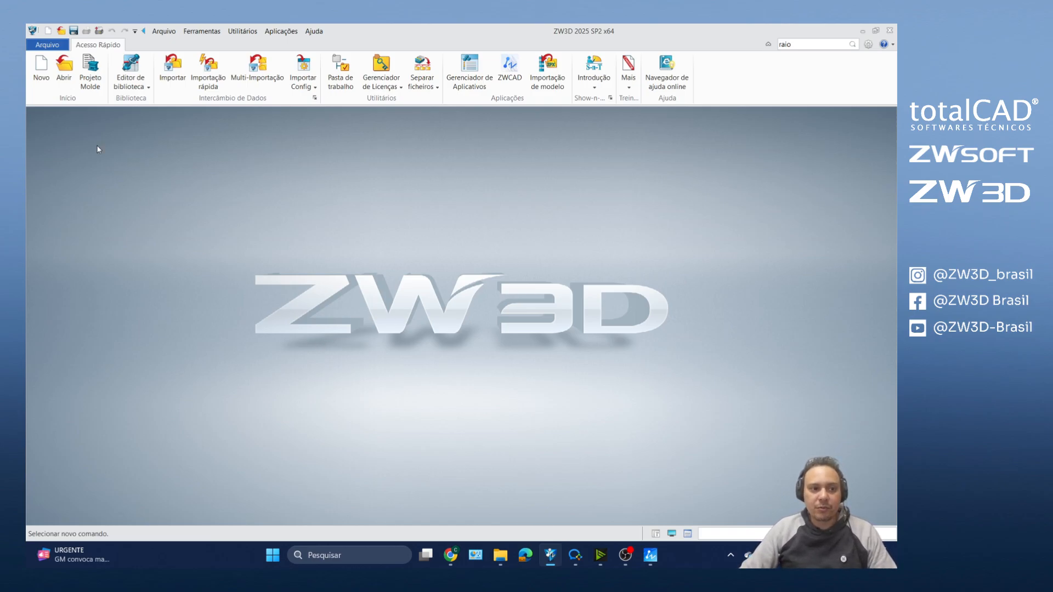
Step: Create a new standard part file from the blank template and name it BUCHA
{"action": "left_click", "coordinate": [42, 78]}
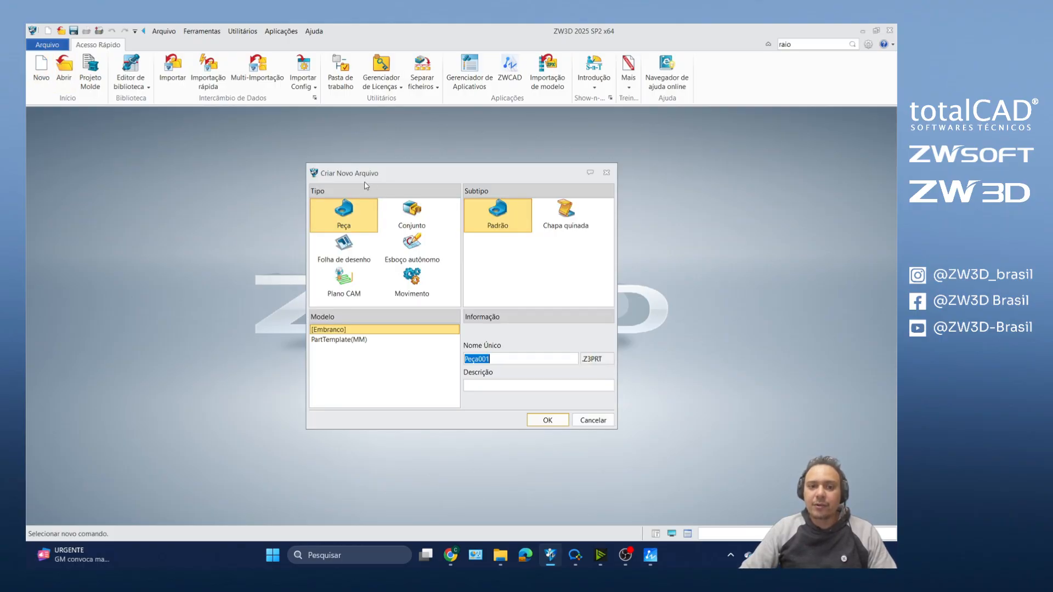
{"action": "left_click_drag", "start_coordinate": [366, 186], "coordinate": [385, 167]}
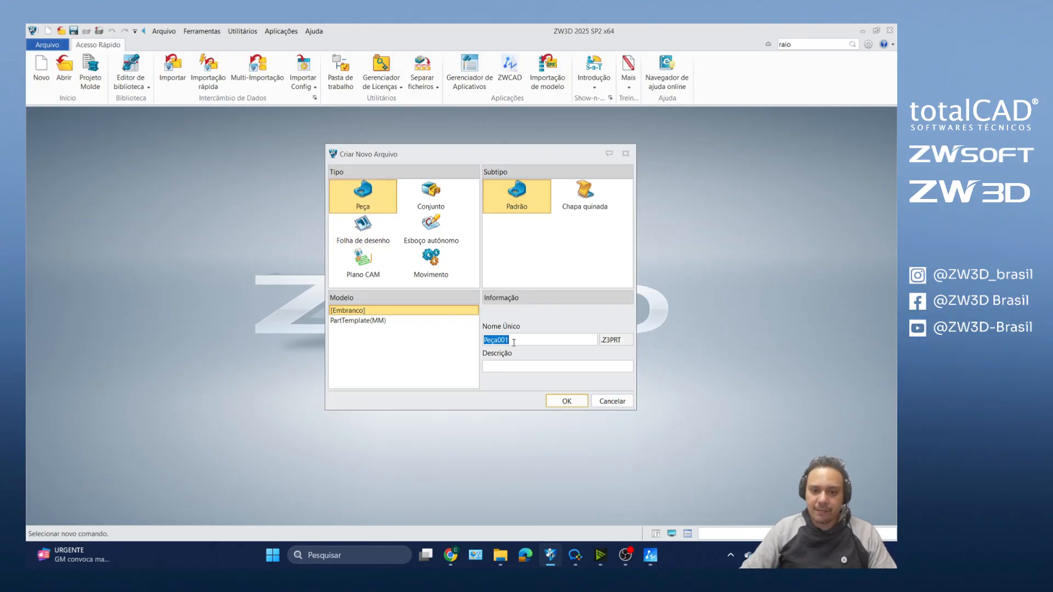
{"action": "left_click_drag", "start_coordinate": [514, 343], "coordinate": [490, 341]}
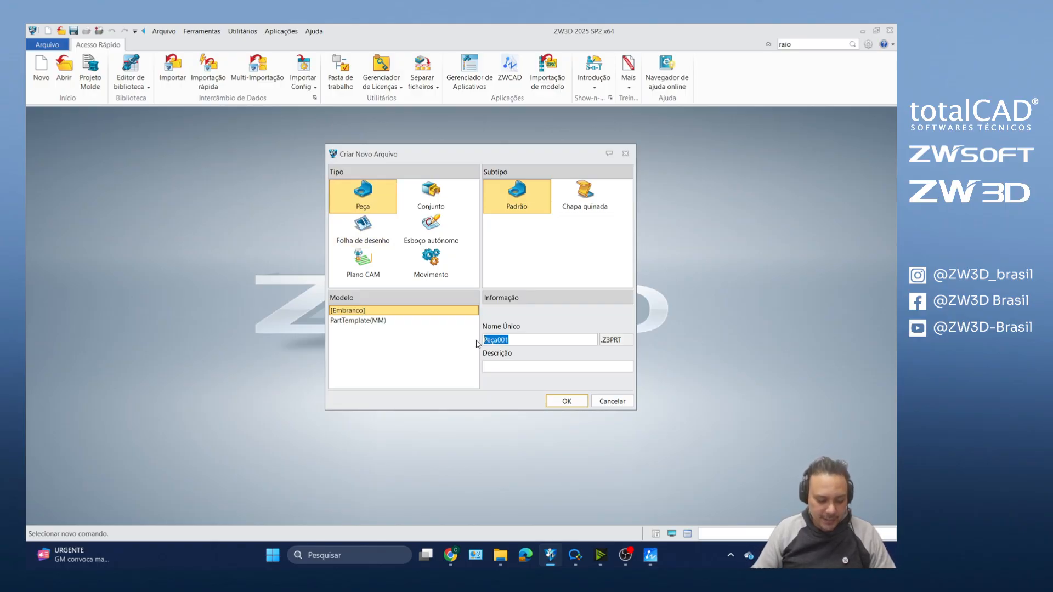
{"action": "type", "text": "BUCHA"}
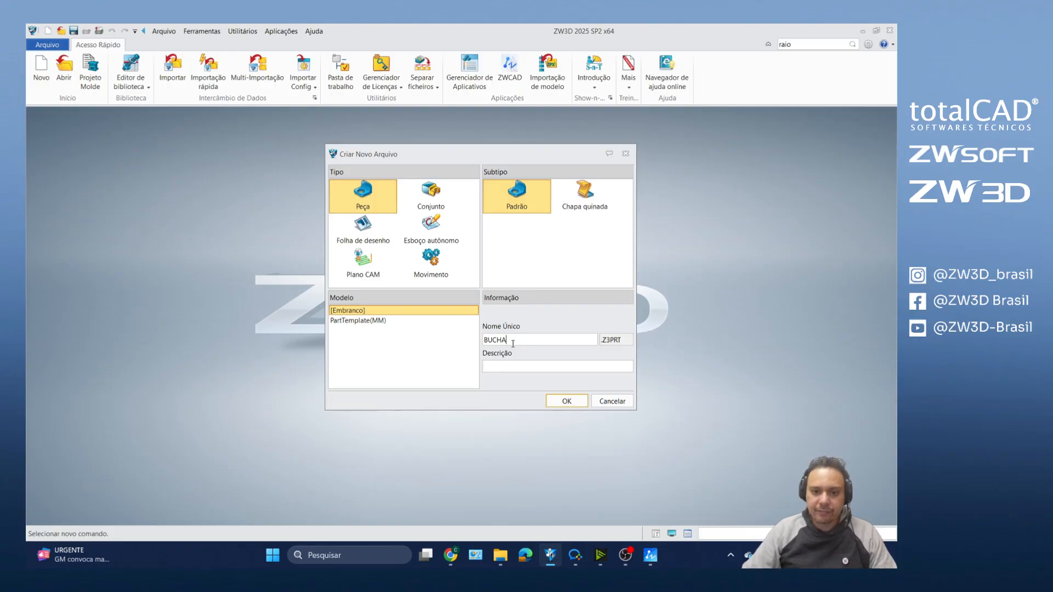
{"action": "left_click", "coordinate": [557, 403]}
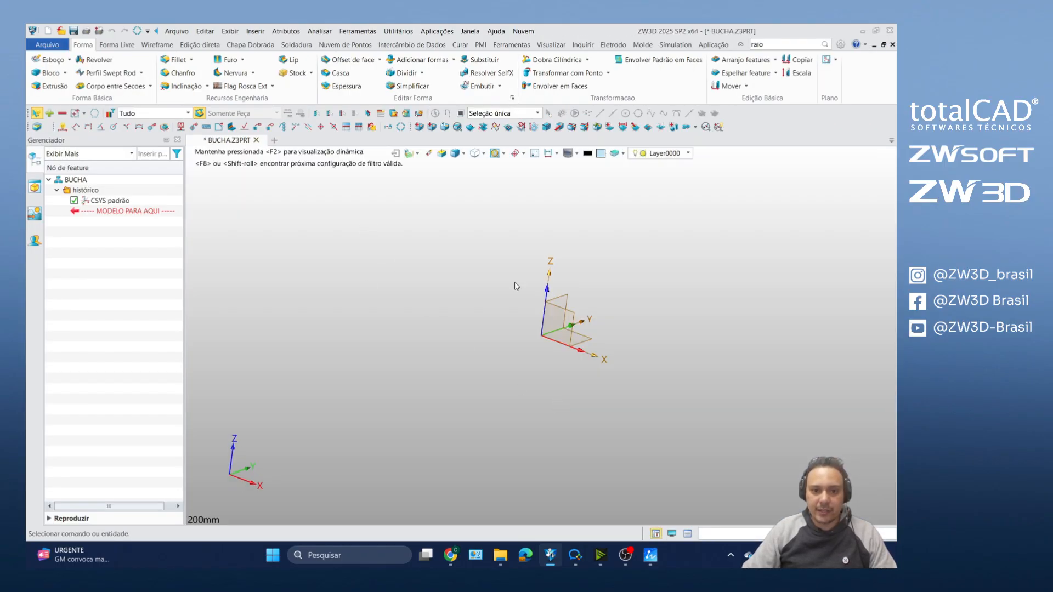
Step: Start a new sketch on the XY plane of the default coordinate system
{"action": "right_click_drag", "start_coordinate": [565, 279], "coordinate": [526, 281]}
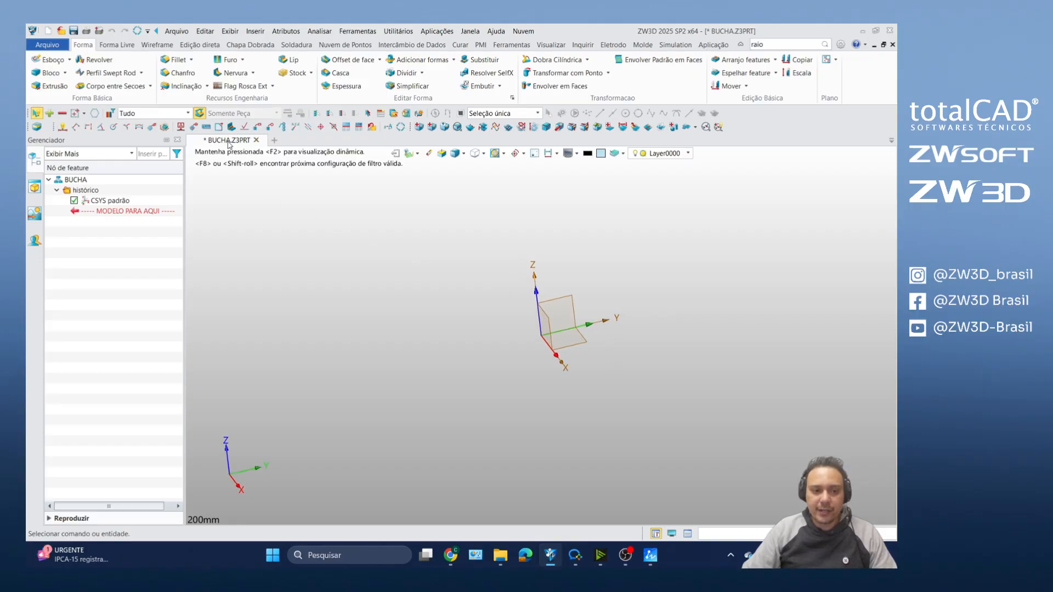
{"action": "scroll", "coordinate": [404, 314], "scroll_direction": "up", "scroll_amount": 1}
{"action": "right_click_drag", "start_coordinate": [404, 313], "coordinate": [428, 314]}
{"action": "scroll", "coordinate": [664, 359], "scroll_direction": "up", "scroll_amount": 3}
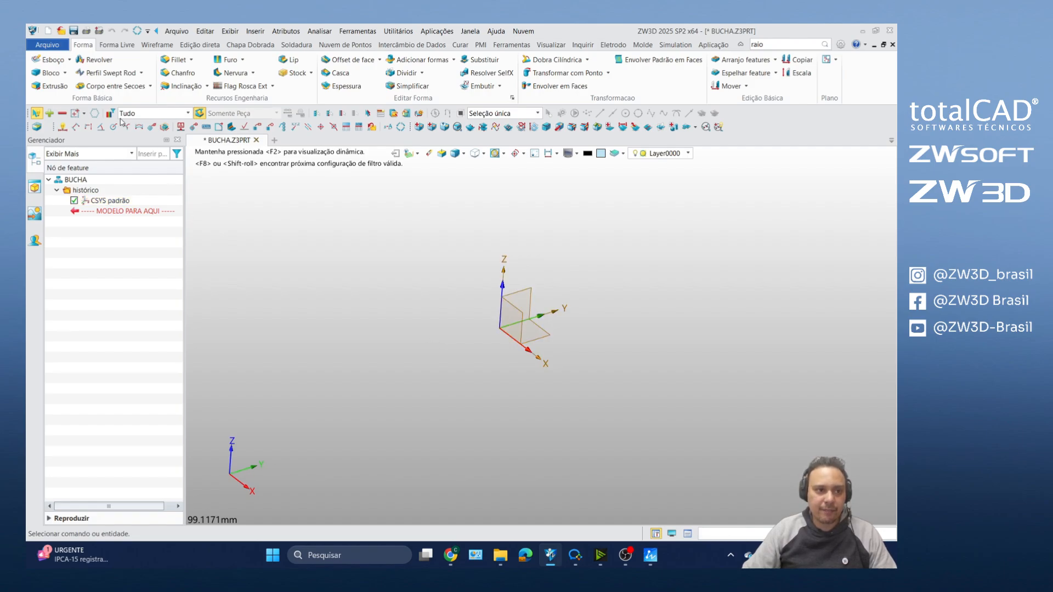
{"action": "left_click", "coordinate": [51, 60]}
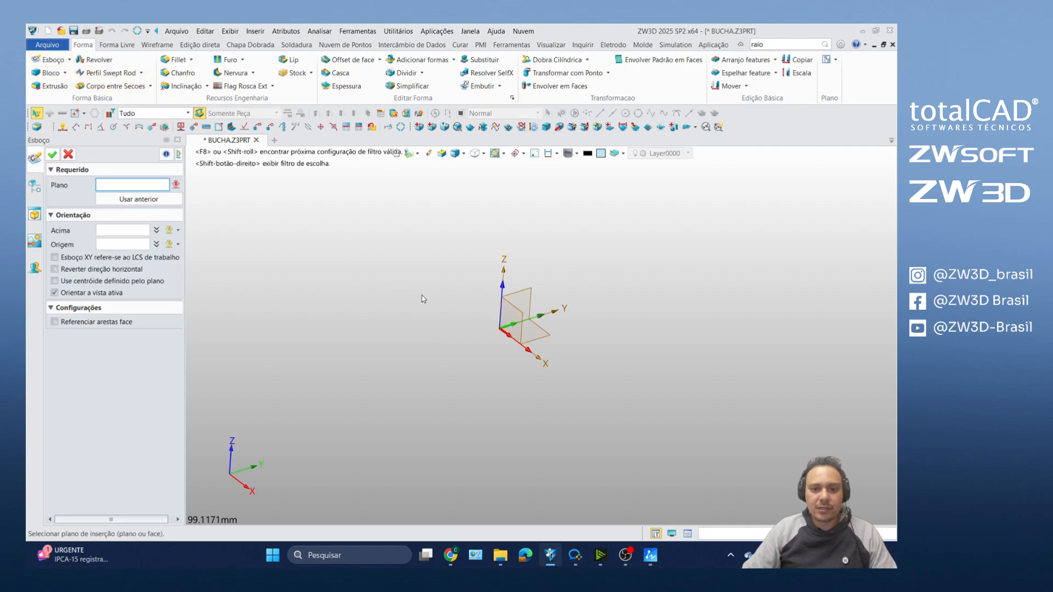
{"action": "right_click_drag", "start_coordinate": [422, 299], "coordinate": [404, 315]}
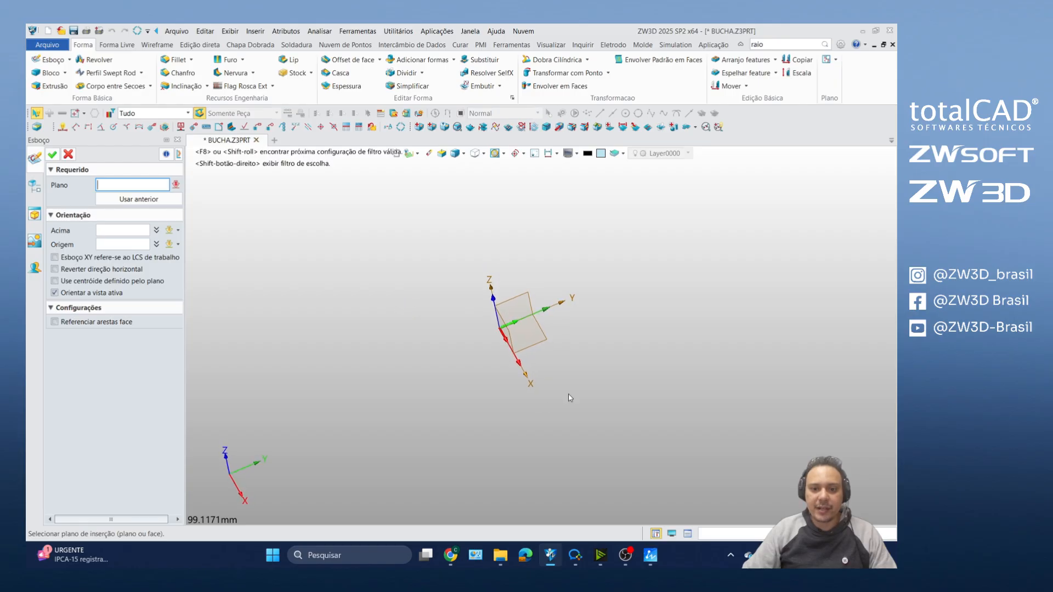
{"action": "left_click", "coordinate": [546, 340]}
{"action": "left_click", "coordinate": [543, 340]}
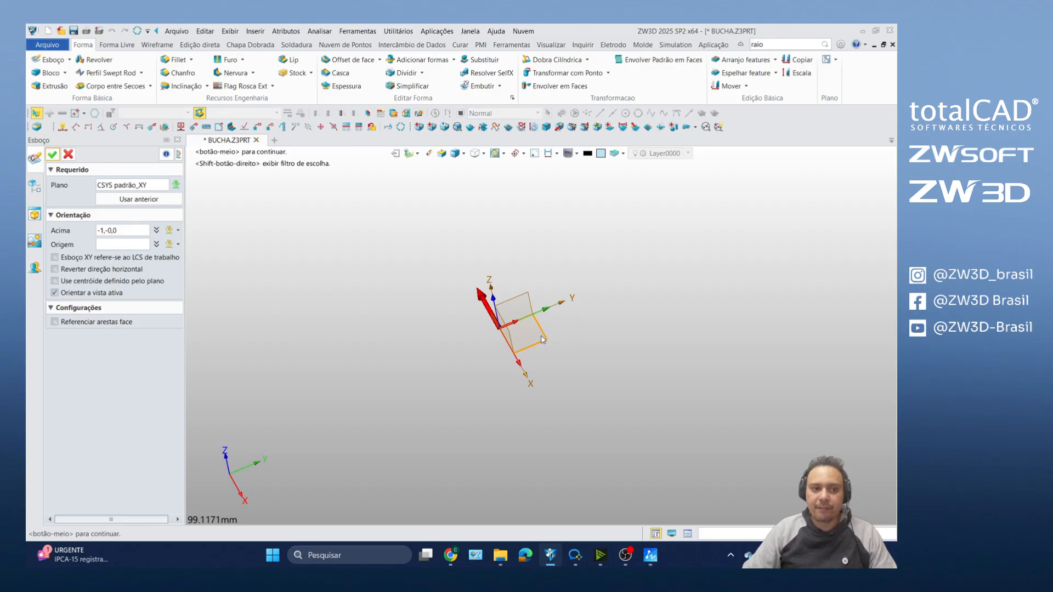
{"action": "right_click_drag", "start_coordinate": [489, 326], "coordinate": [426, 308]}
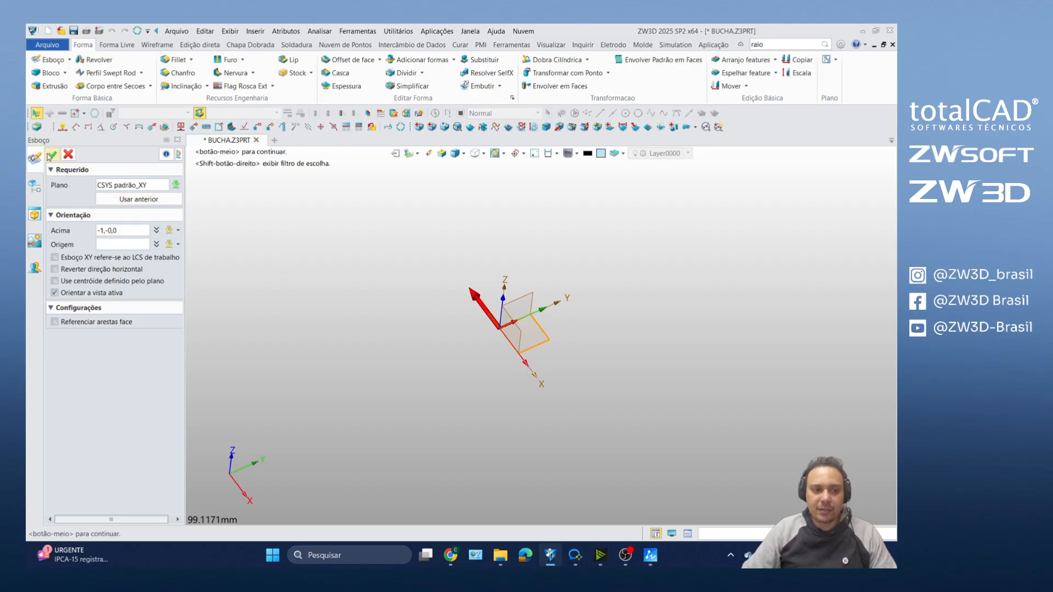
{"action": "middle_click", "coordinate": [414, 254]}
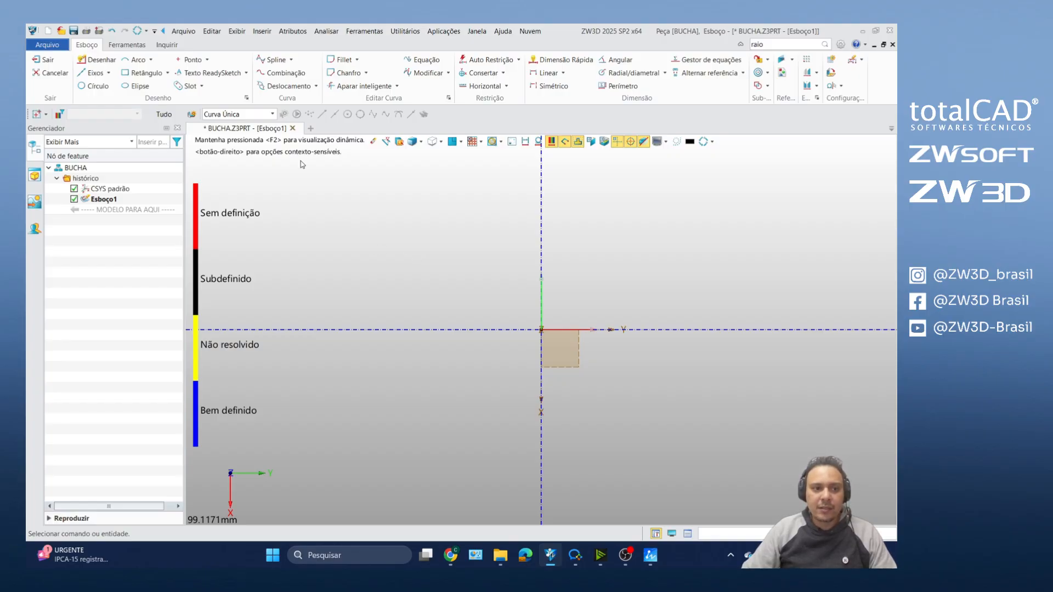
{"action": "left_click", "coordinate": [92, 87]}
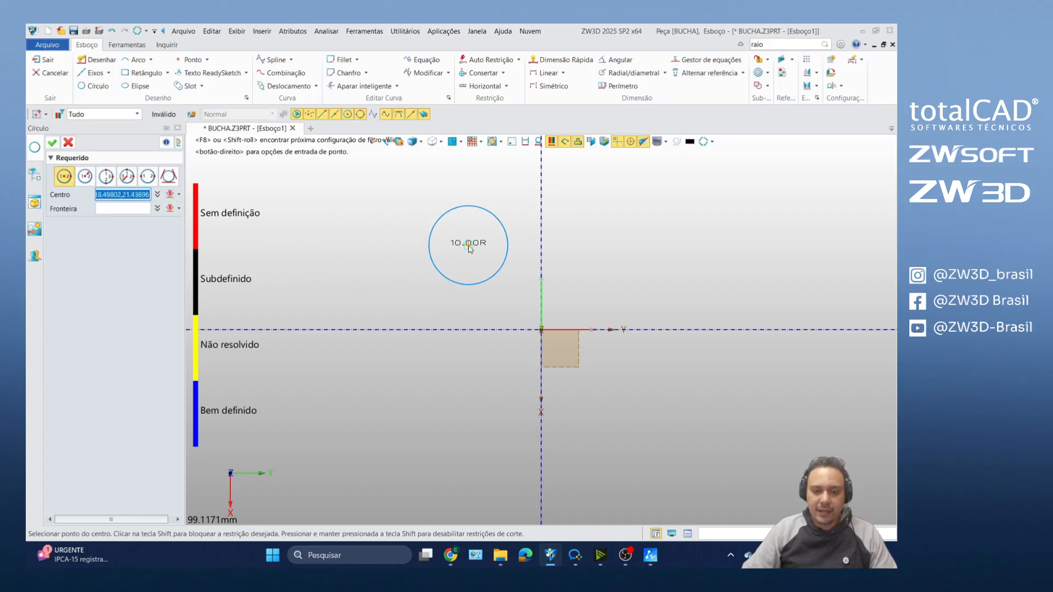
{"action": "scroll", "coordinate": [496, 263], "scroll_direction": "down", "scroll_amount": 2}
{"action": "scroll", "coordinate": [498, 268], "scroll_direction": "up", "scroll_amount": 2}
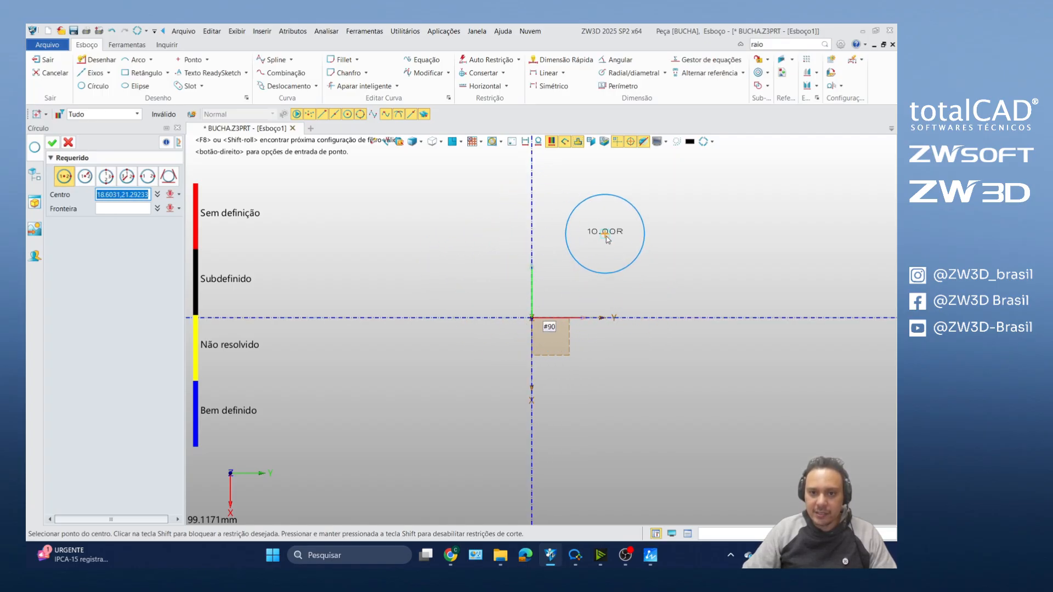
{"action": "left_click", "coordinate": [617, 142]}
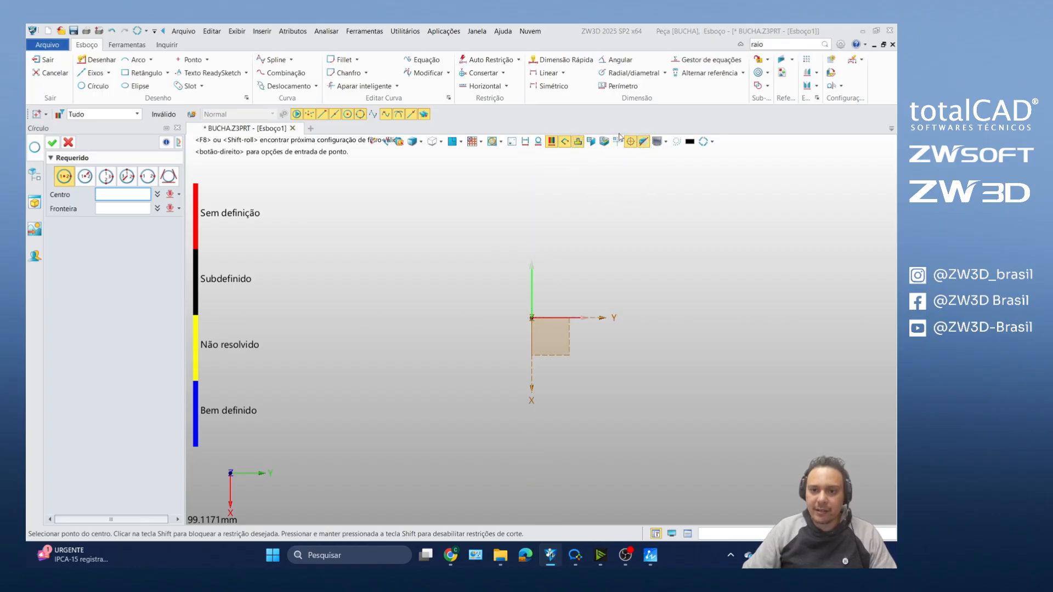
{"action": "left_click", "coordinate": [619, 147]}
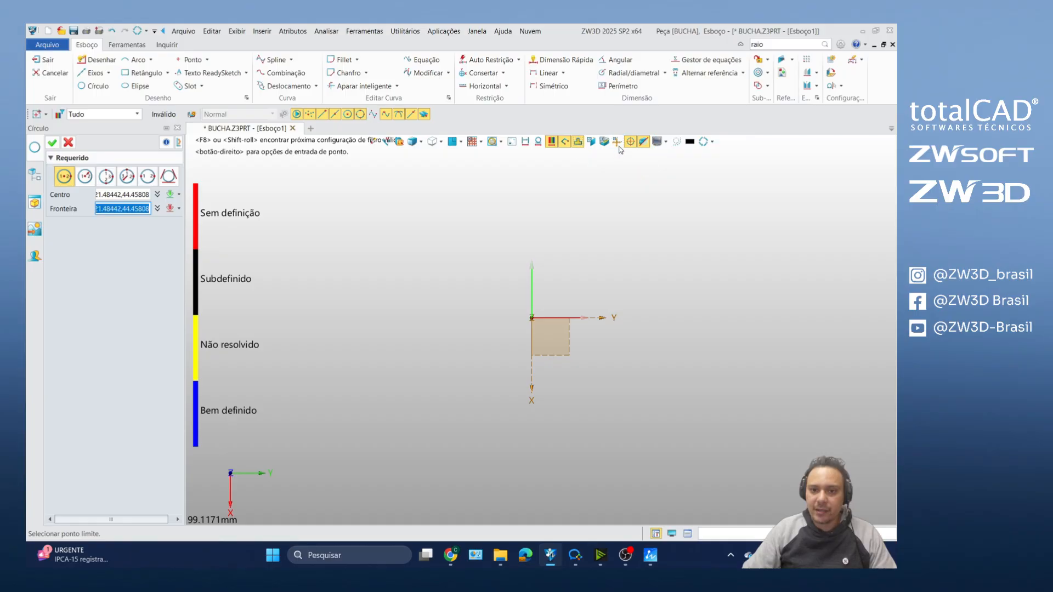
{"action": "key", "text": "Escape"}
{"action": "left_click", "coordinate": [616, 146]}
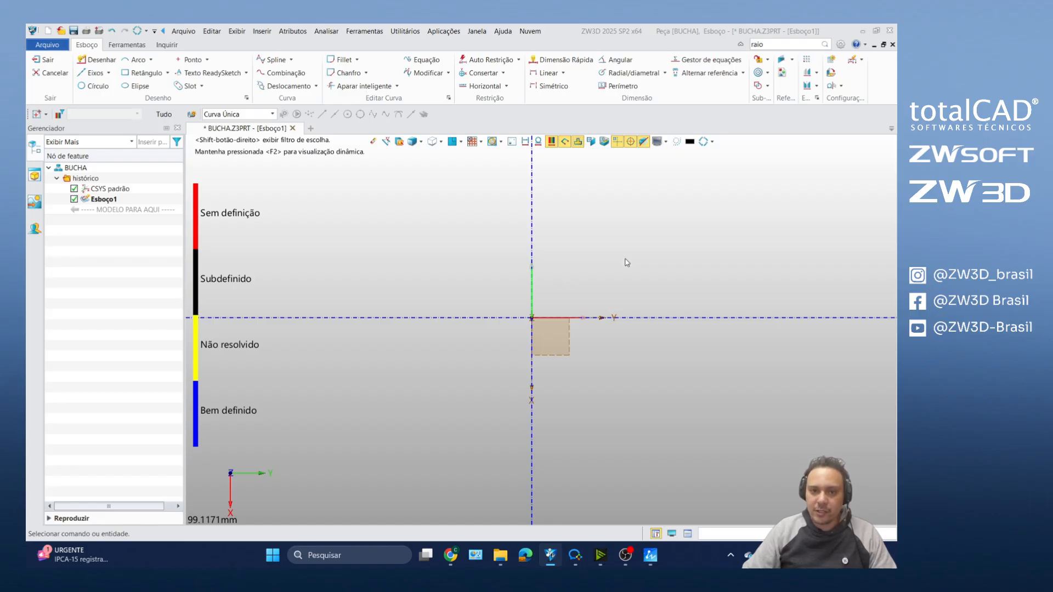
Step: Draw a circle about 143 mm in diameter centred on the sketch origin
{"action": "left_click", "coordinate": [94, 86]}
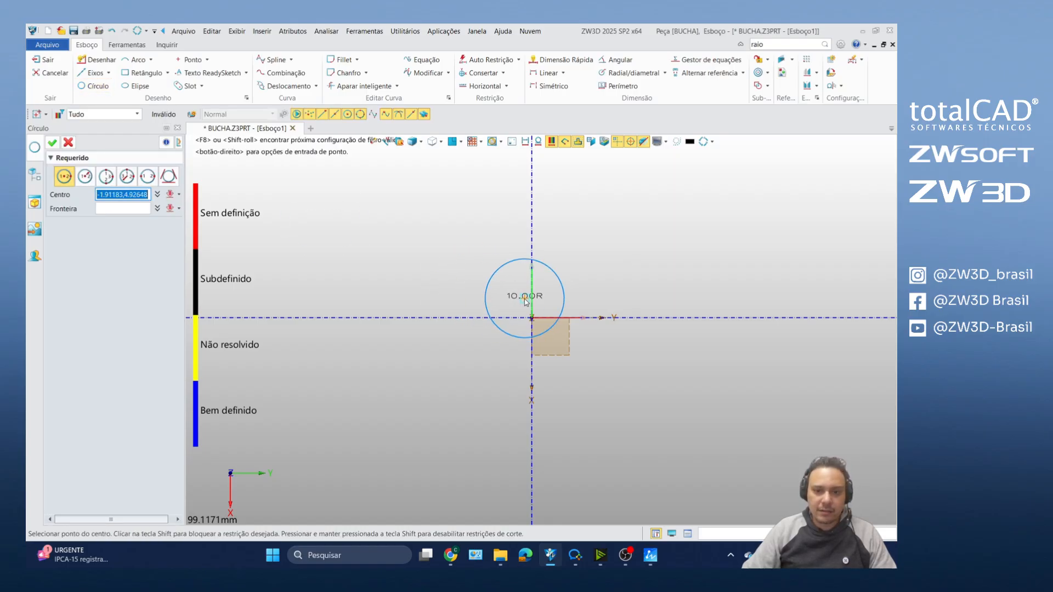
{"action": "left_click", "coordinate": [532, 319]}
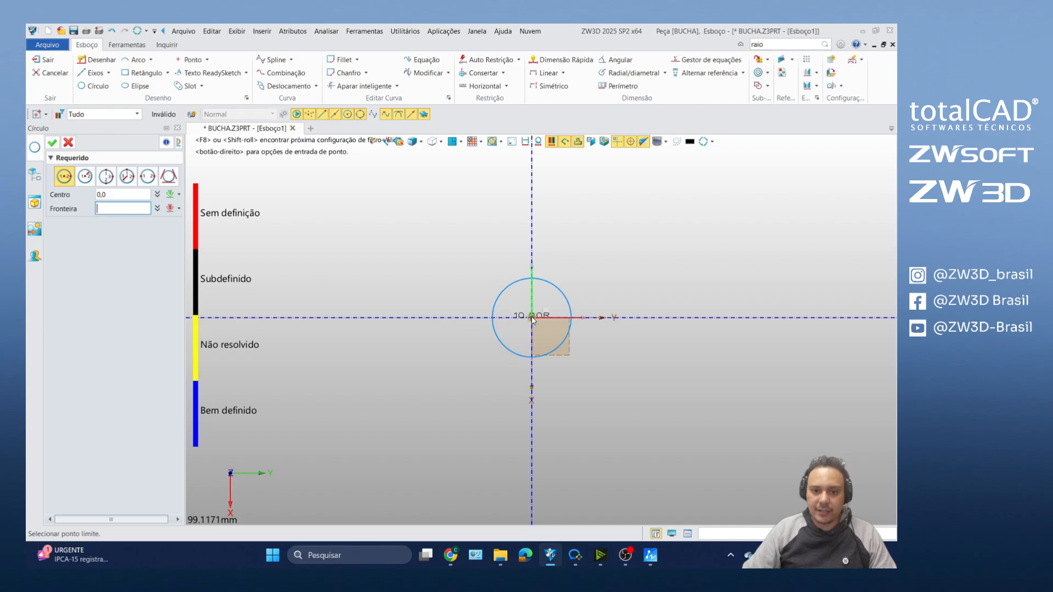
{"action": "scroll", "coordinate": [404, 263], "scroll_direction": "down", "scroll_amount": 5}
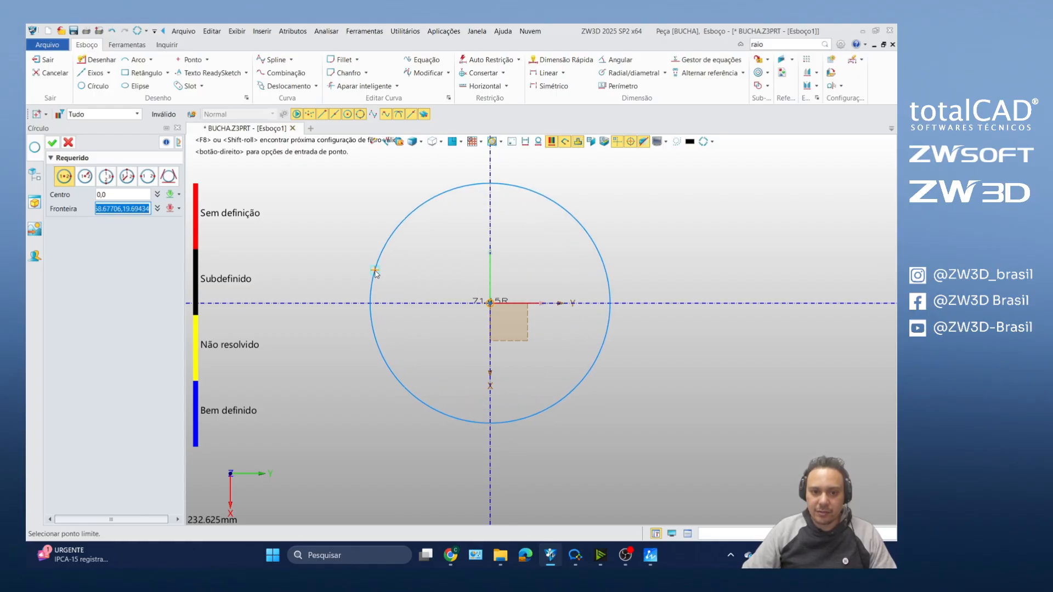
{"action": "left_click", "coordinate": [374, 270]}
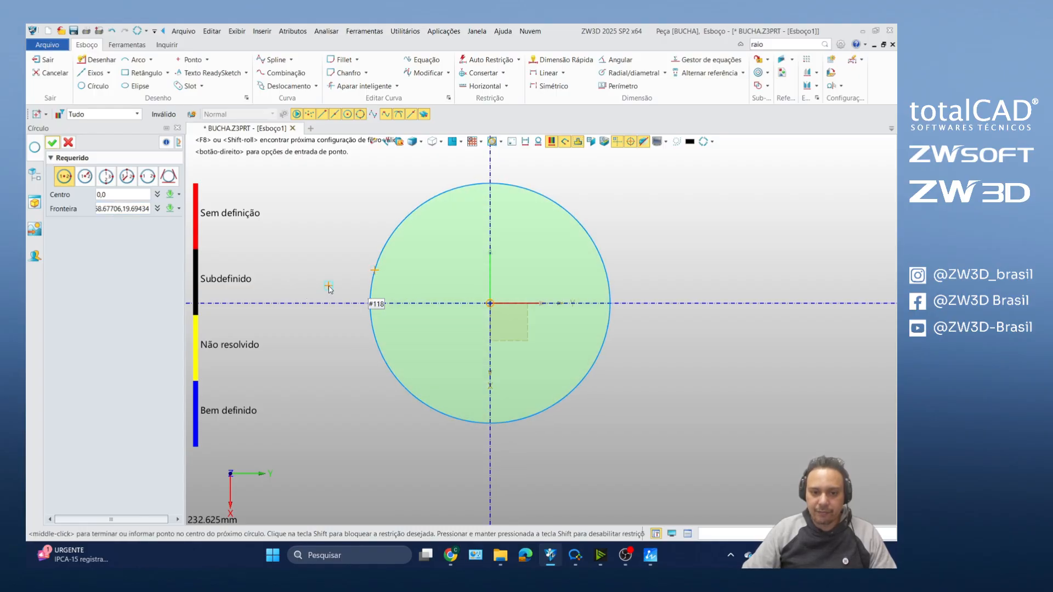
{"action": "middle_click", "coordinate": [627, 218]}
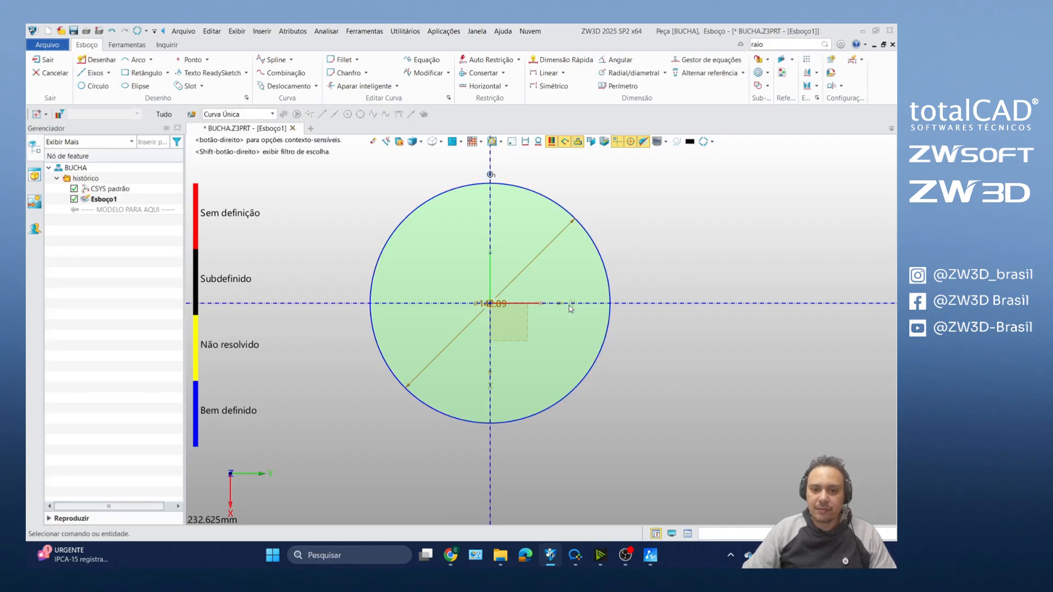
Step: Reposition the circle's diameter dimension inside the circle and set it to 300 mm
{"action": "left_click_drag", "start_coordinate": [571, 309], "coordinate": [432, 286]}
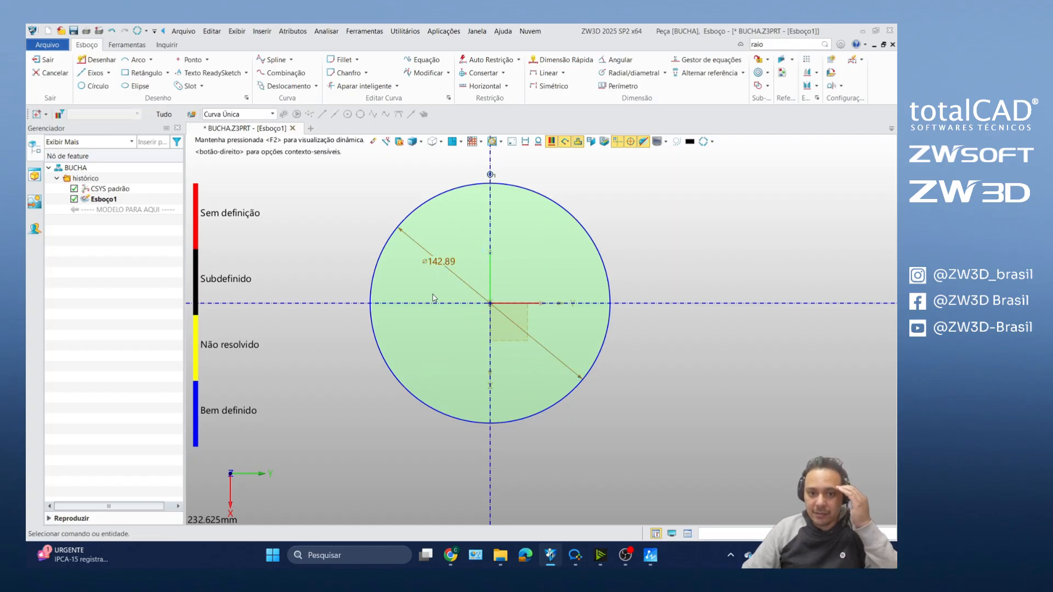
{"action": "double_click", "coordinate": [435, 264]}
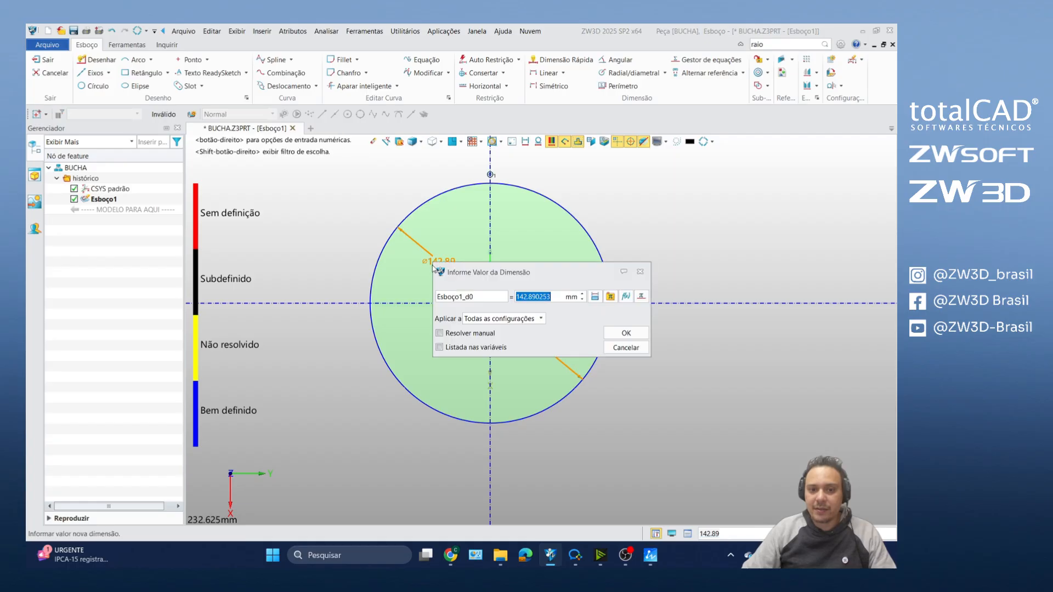
{"action": "left_click_drag", "start_coordinate": [511, 273], "coordinate": [675, 187]}
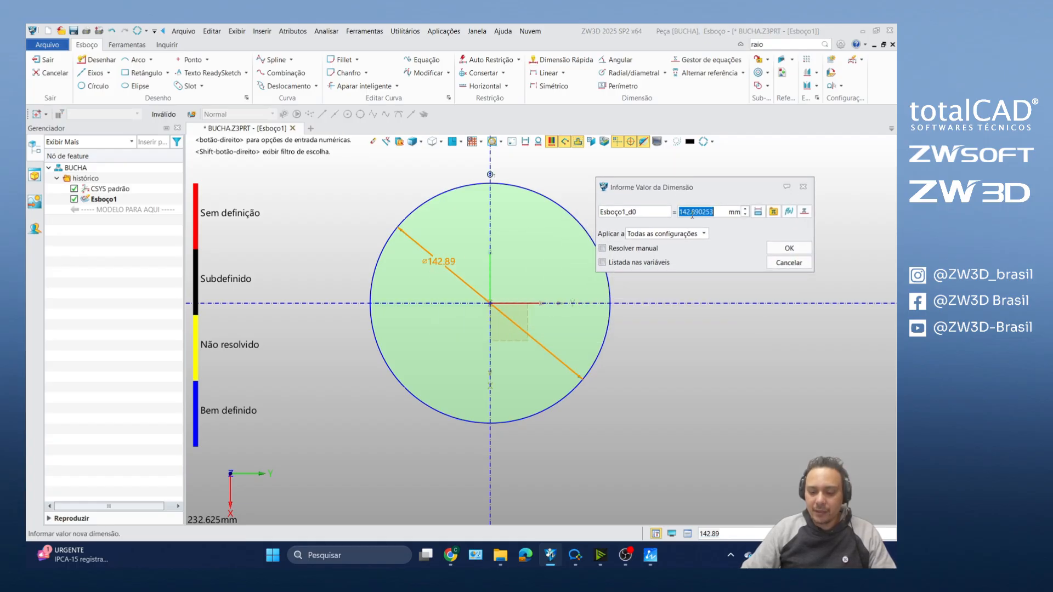
{"action": "type", "text": "300"}
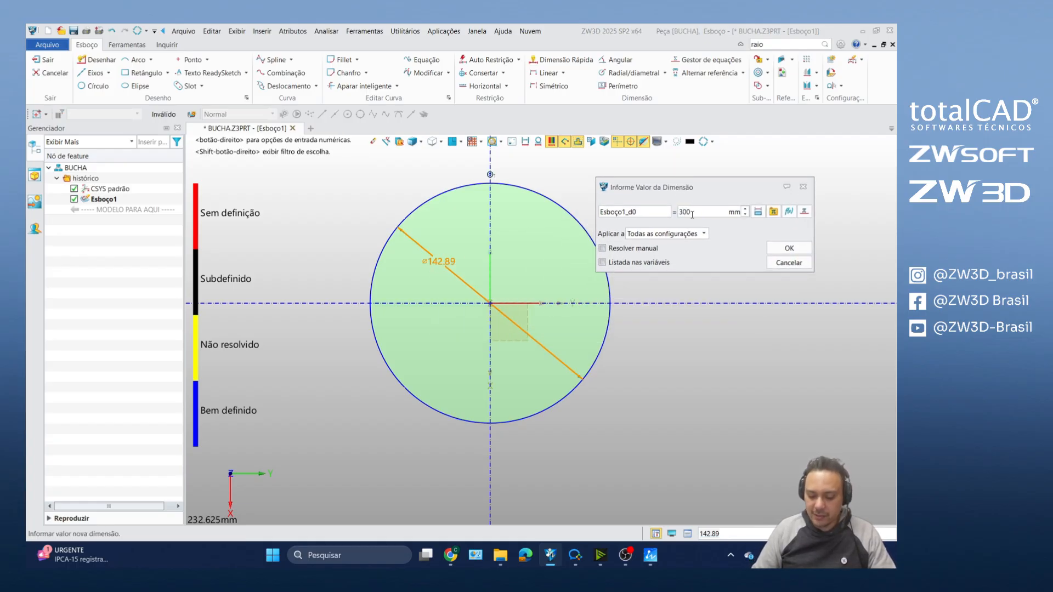
{"action": "key", "text": "Return"}
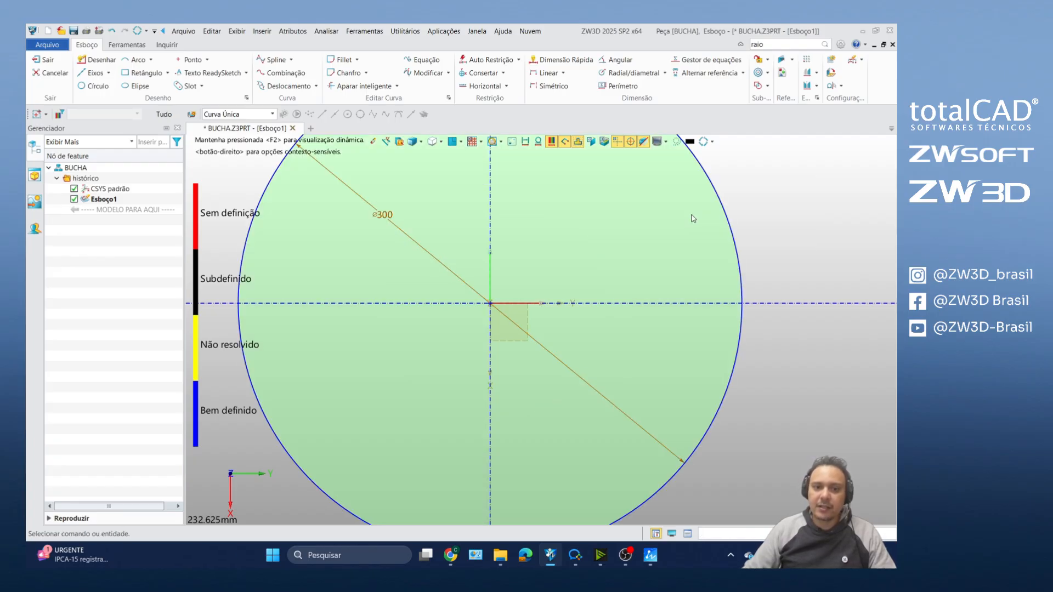
Step: Draw a centre rectangle about 362 mm wide and 277 mm high, centred on the sketch origin over the circle
{"action": "scroll", "coordinate": [652, 315], "scroll_direction": "down", "scroll_amount": 4}
{"action": "scroll", "coordinate": [775, 236], "scroll_direction": "up", "scroll_amount": 2}
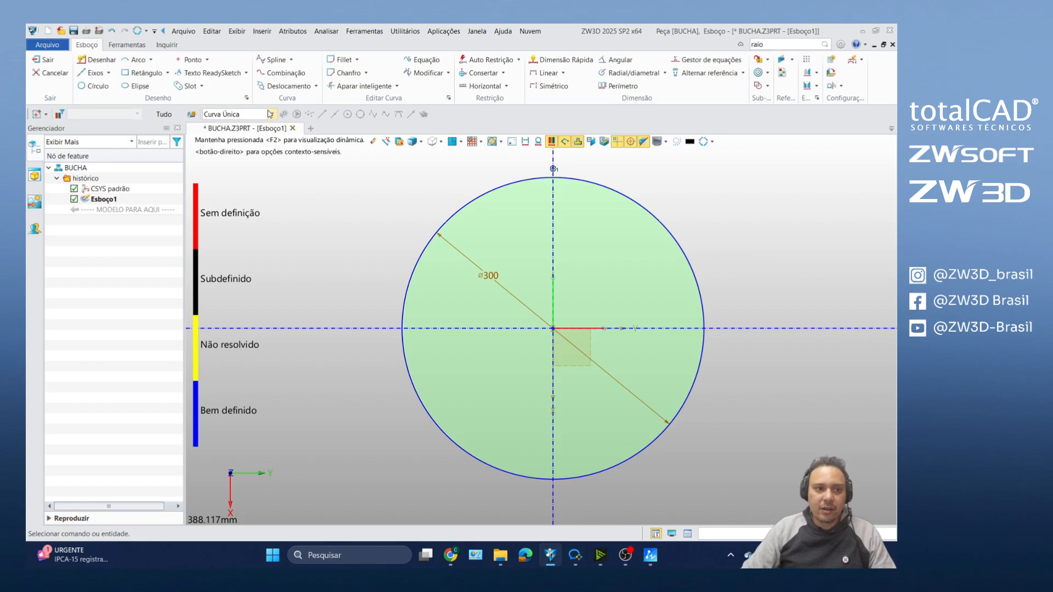
{"action": "left_click", "coordinate": [134, 77]}
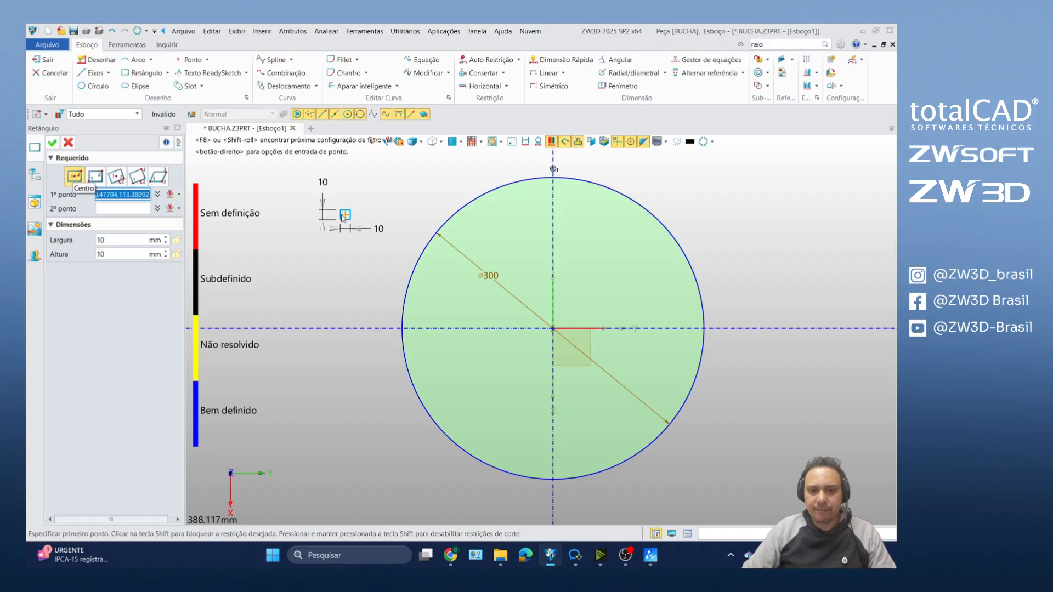
{"action": "left_click", "coordinate": [553, 328]}
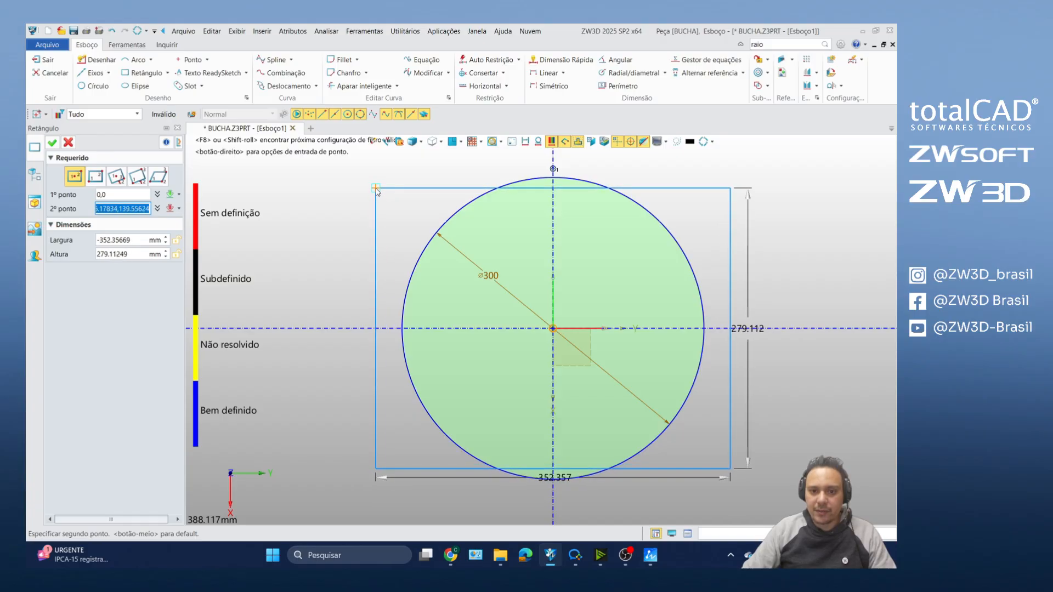
{"action": "left_click", "coordinate": [371, 189]}
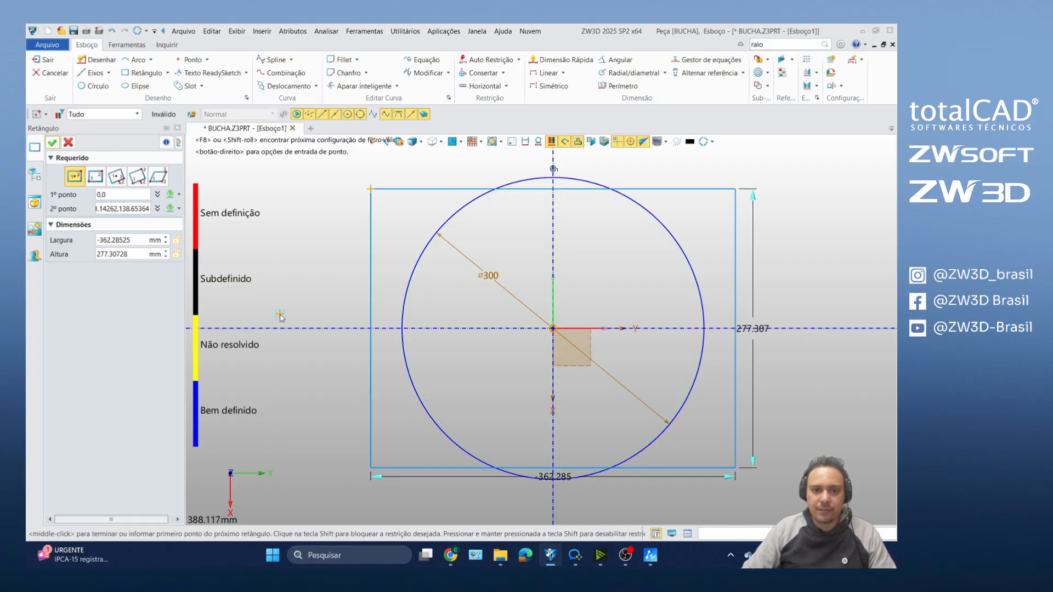
{"action": "middle_click", "coordinate": [294, 251]}
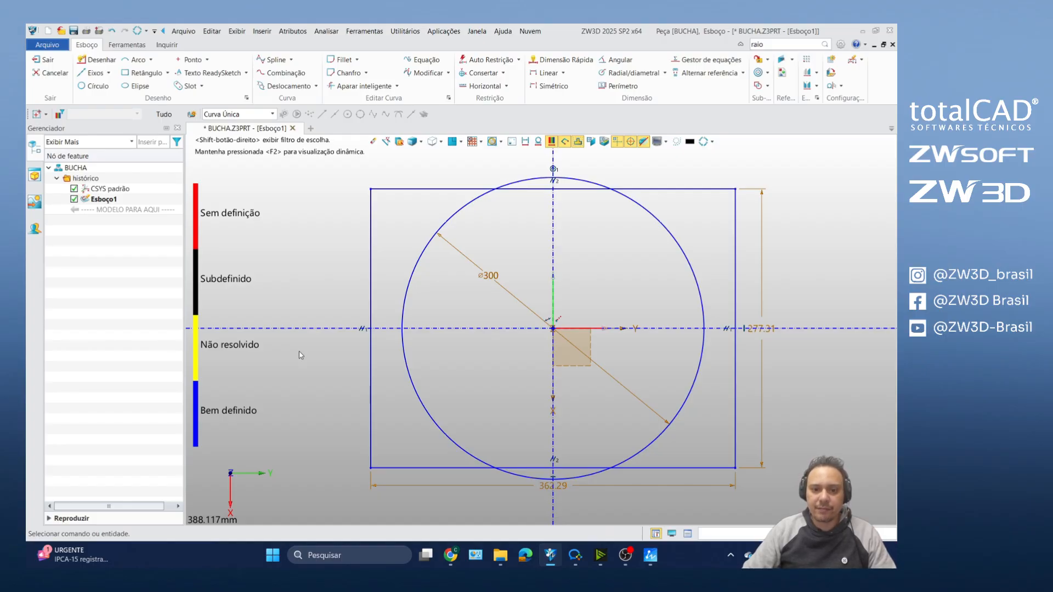
Step: Trim the rectangle's sides and the circle's arcs beyond its horizontal edges, leaving a closed circular profile with two parallel flats
{"action": "scroll", "coordinate": [426, 313], "scroll_direction": "down", "scroll_amount": 3}
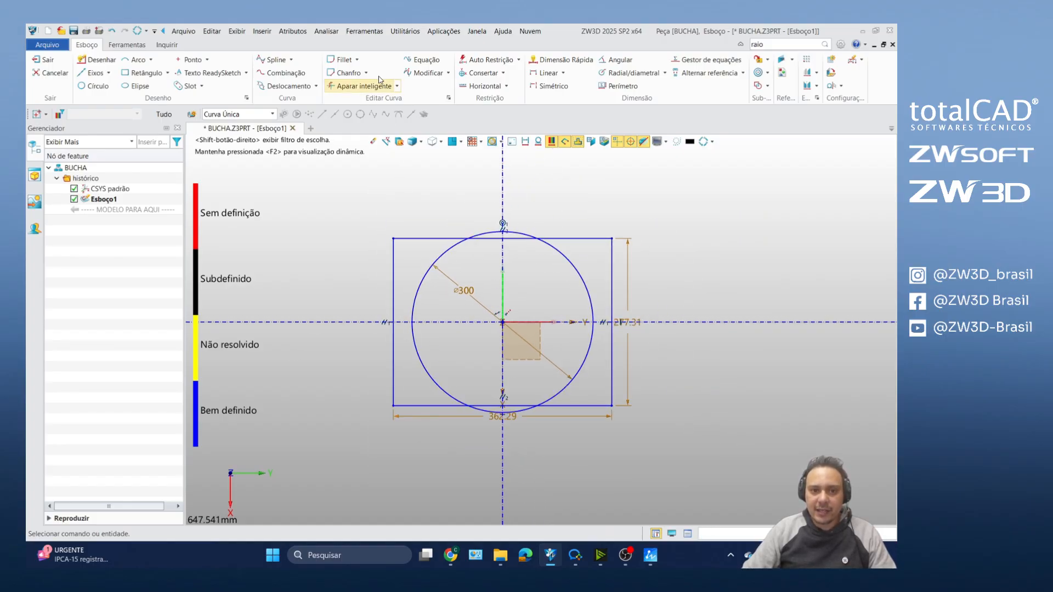
{"action": "left_click", "coordinate": [347, 90]}
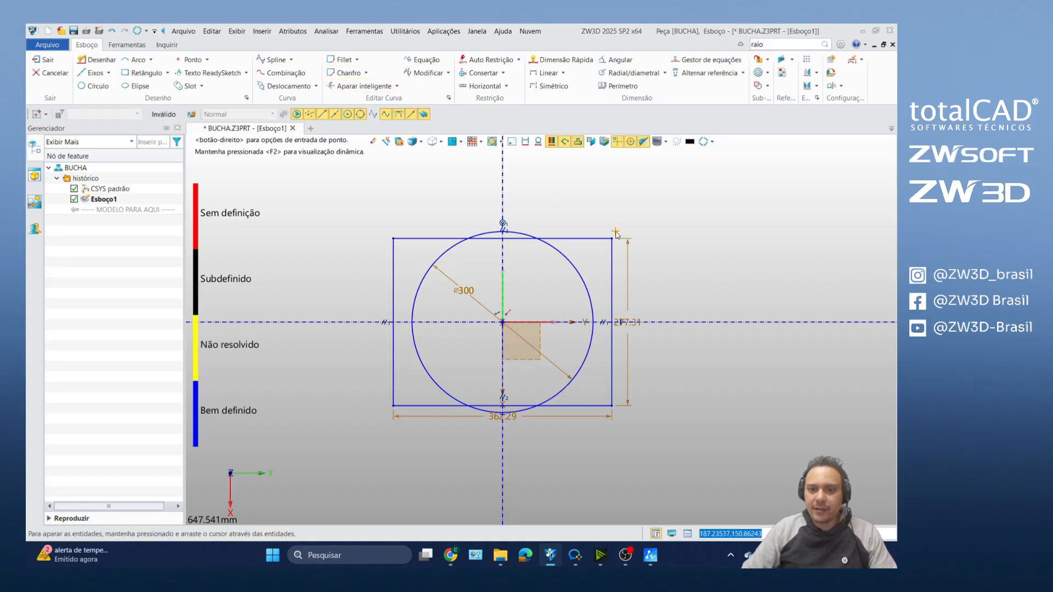
{"action": "scroll", "coordinate": [450, 239], "scroll_direction": "up", "scroll_amount": 2}
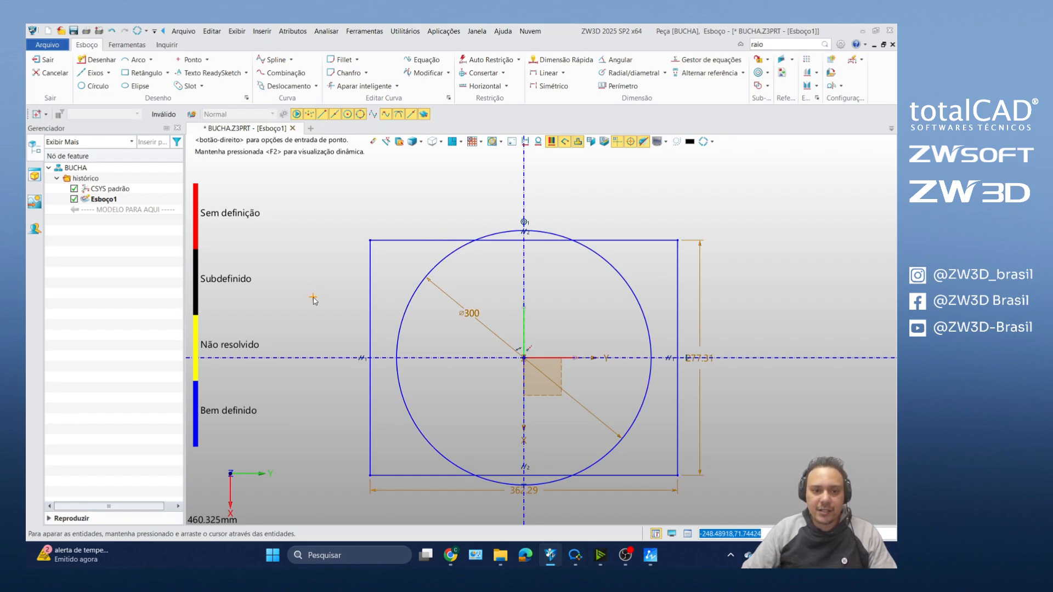
{"action": "mouse_move", "coordinate": [323, 296]}
{"action": "left_mouse_down"}
{"action": "mouse_move", "coordinate": [373, 277]}
{"action": "mouse_move", "coordinate": [400, 241]}
{"action": "mouse_move", "coordinate": [445, 217]}
{"action": "mouse_move", "coordinate": [491, 238]}
{"action": "mouse_move", "coordinate": [602, 239]}
{"action": "left_mouse_up"}
{"action": "scroll", "coordinate": [506, 224], "scroll_direction": "up", "scroll_amount": 3}
{"action": "scroll", "coordinate": [620, 231], "scroll_direction": "down", "scroll_amount": 3}
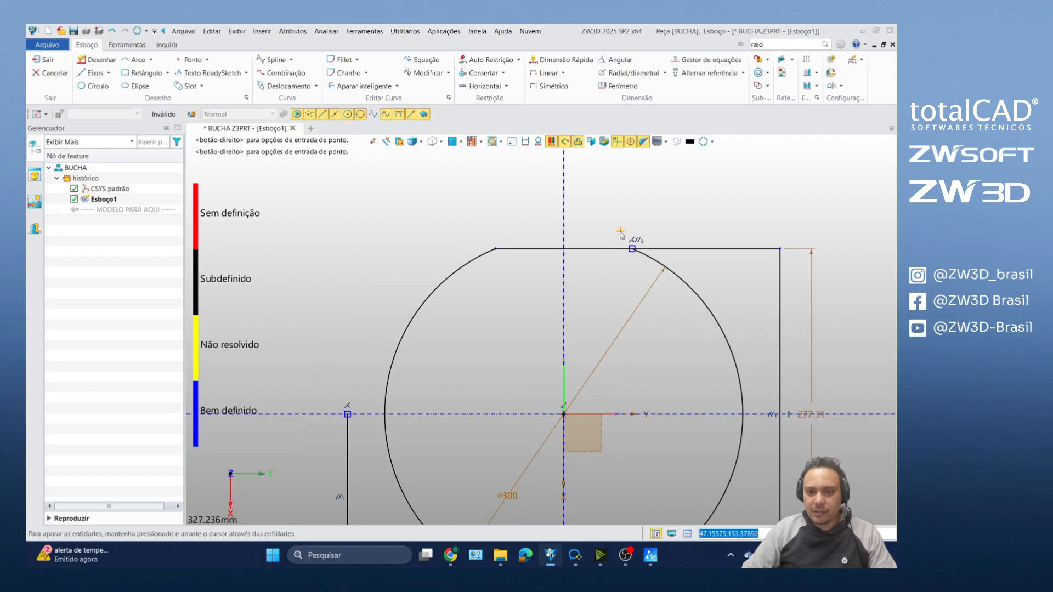
{"action": "left_click_drag", "start_coordinate": [667, 225], "coordinate": [756, 324]}
{"action": "left_click_drag", "start_coordinate": [747, 409], "coordinate": [679, 492]}
{"action": "scroll", "coordinate": [635, 505], "scroll_direction": "up", "scroll_amount": 3}
{"action": "mouse_move", "coordinate": [606, 473]}
{"action": "left_mouse_down"}
{"action": "mouse_move", "coordinate": [426, 458]}
{"action": "mouse_move", "coordinate": [313, 383]}
{"action": "left_mouse_up"}
{"action": "scroll", "coordinate": [426, 457], "scroll_direction": "down", "scroll_amount": 3}
{"action": "scroll", "coordinate": [403, 376], "scroll_direction": "down", "scroll_amount": 3}
{"action": "scroll", "coordinate": [361, 381], "scroll_direction": "up", "scroll_amount": 2}
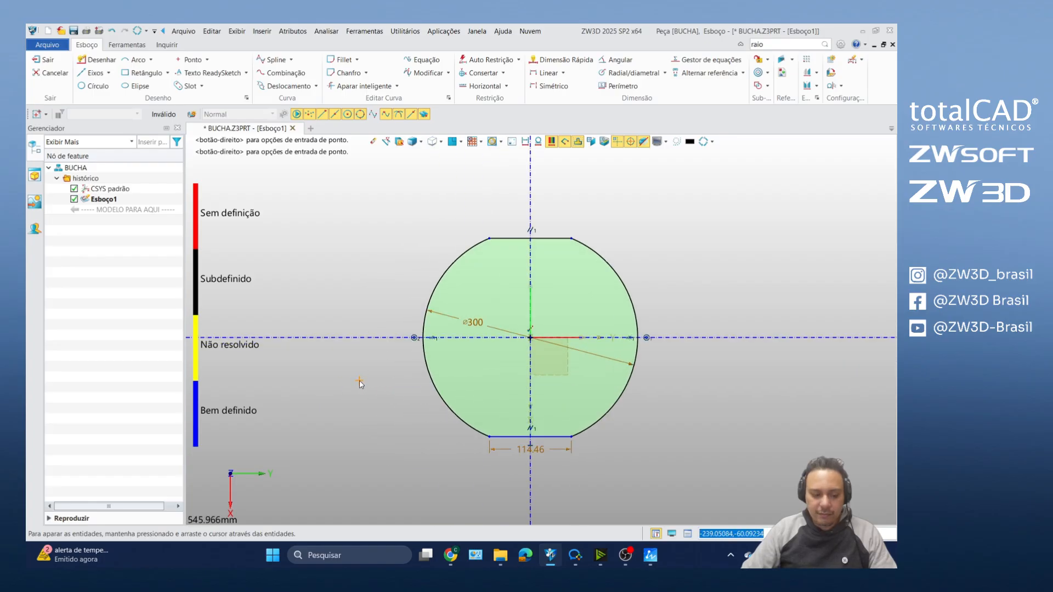
{"action": "key", "text": "Escape"}
Step: Delete the length dimension of the profile's lower flat
{"action": "scroll", "coordinate": [361, 385], "scroll_direction": "down", "scroll_amount": 4}
{"action": "scroll", "coordinate": [411, 444], "scroll_direction": "up", "scroll_amount": 2}
{"action": "scroll", "coordinate": [412, 447], "scroll_direction": "up", "scroll_amount": 3}
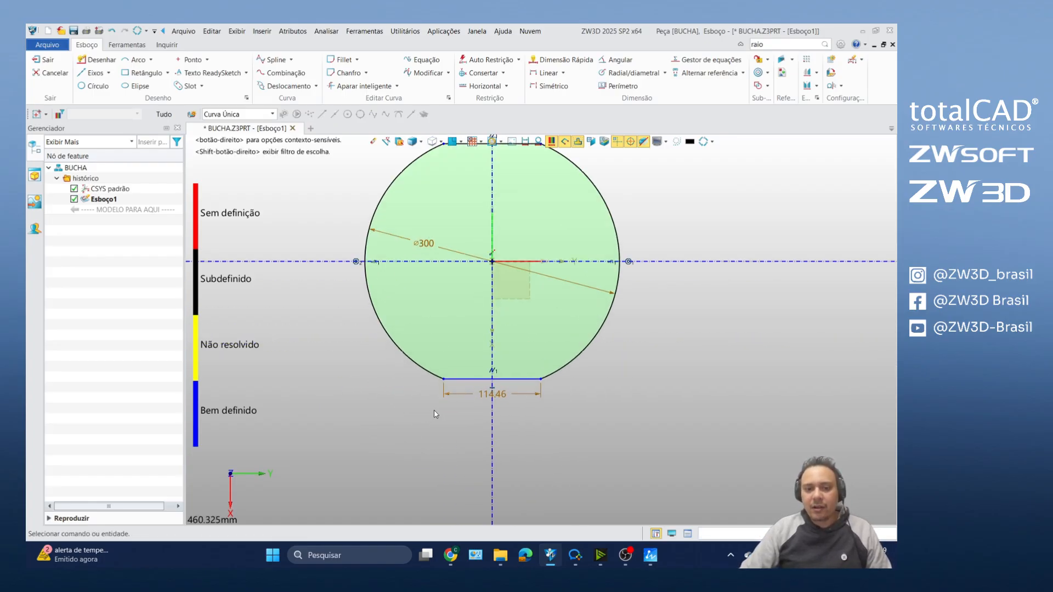
{"action": "left_click", "coordinate": [459, 396]}
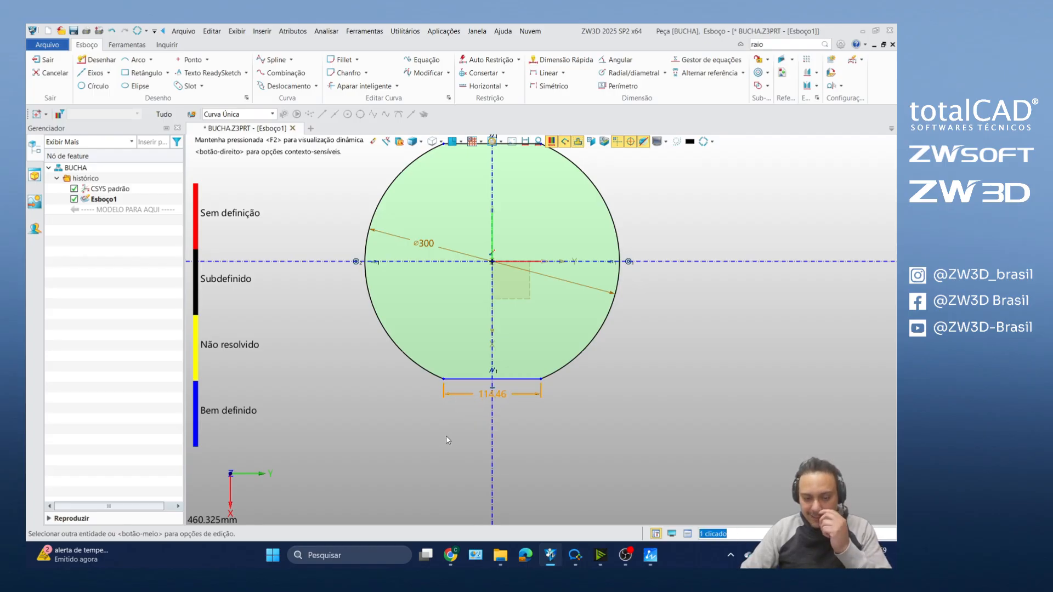
{"action": "key", "text": "Delete"}
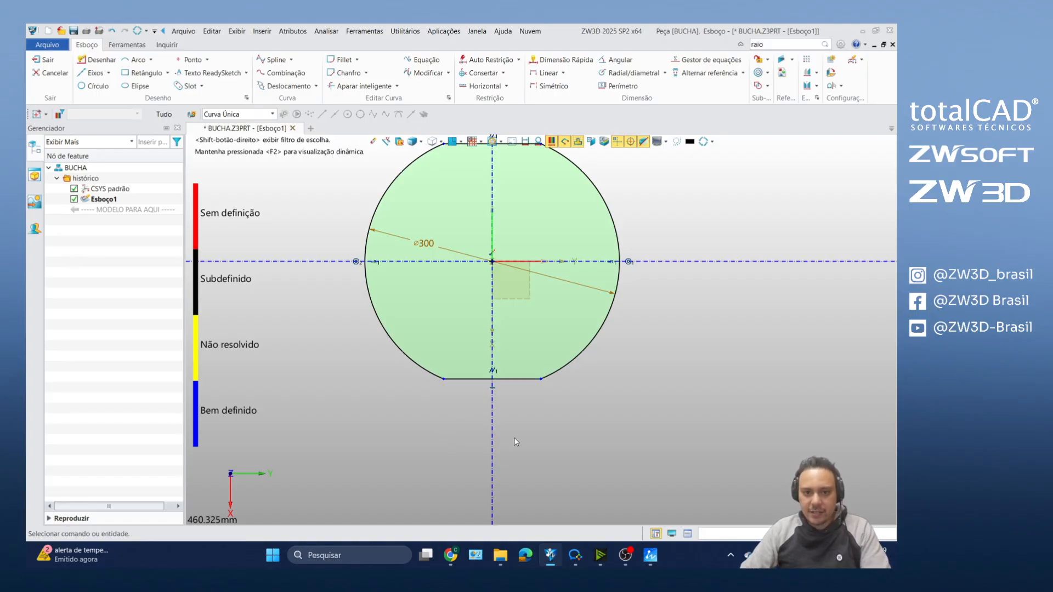
Step: Dimension the distance between the upper and lower flats, placing it outside the profile, and set it to 270 mm
{"action": "scroll", "coordinate": [515, 438], "scroll_direction": "down", "scroll_amount": 4}
{"action": "scroll", "coordinate": [433, 337], "scroll_direction": "up", "scroll_amount": 5}
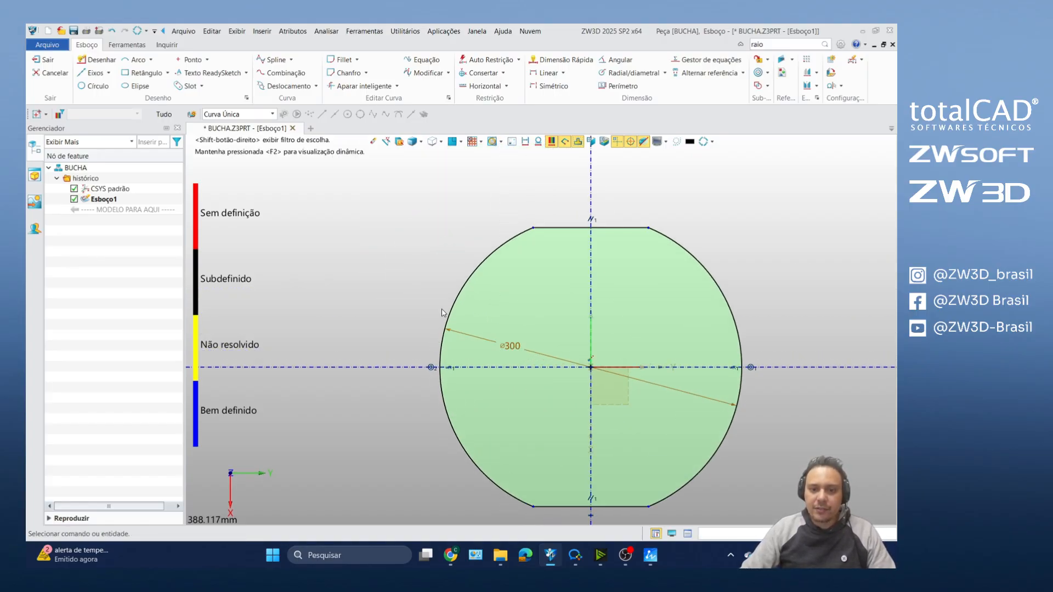
{"action": "scroll", "coordinate": [443, 313], "scroll_direction": "down", "scroll_amount": 1}
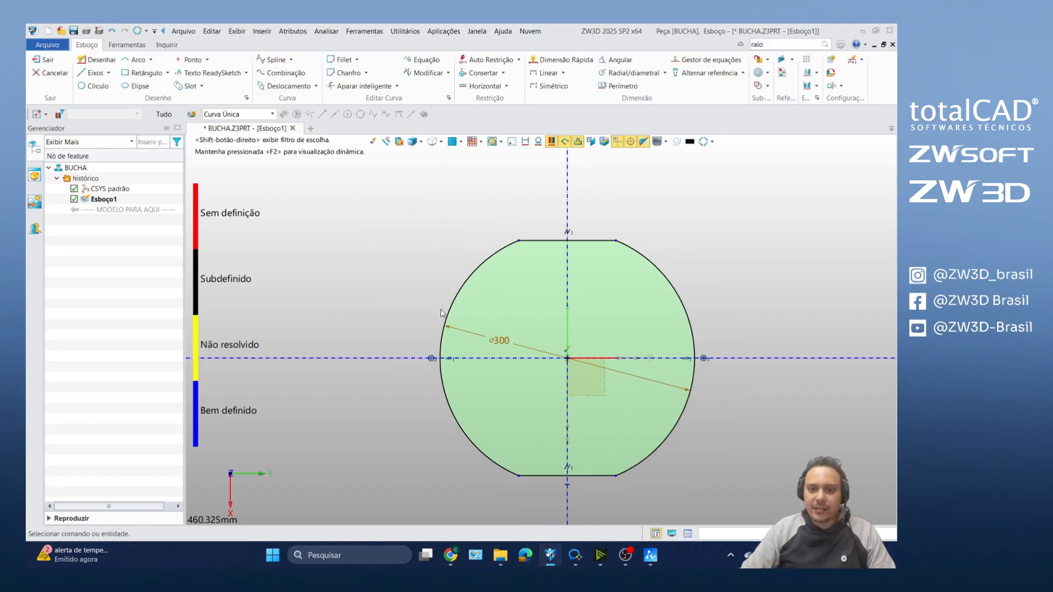
{"action": "left_click", "coordinate": [567, 61]}
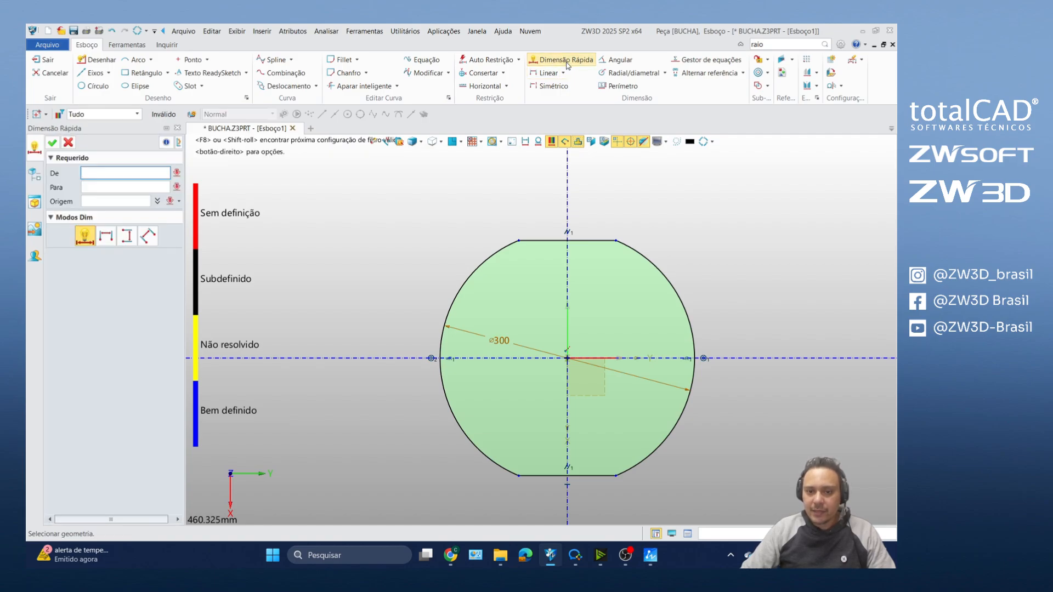
{"action": "left_click", "coordinate": [546, 241]}
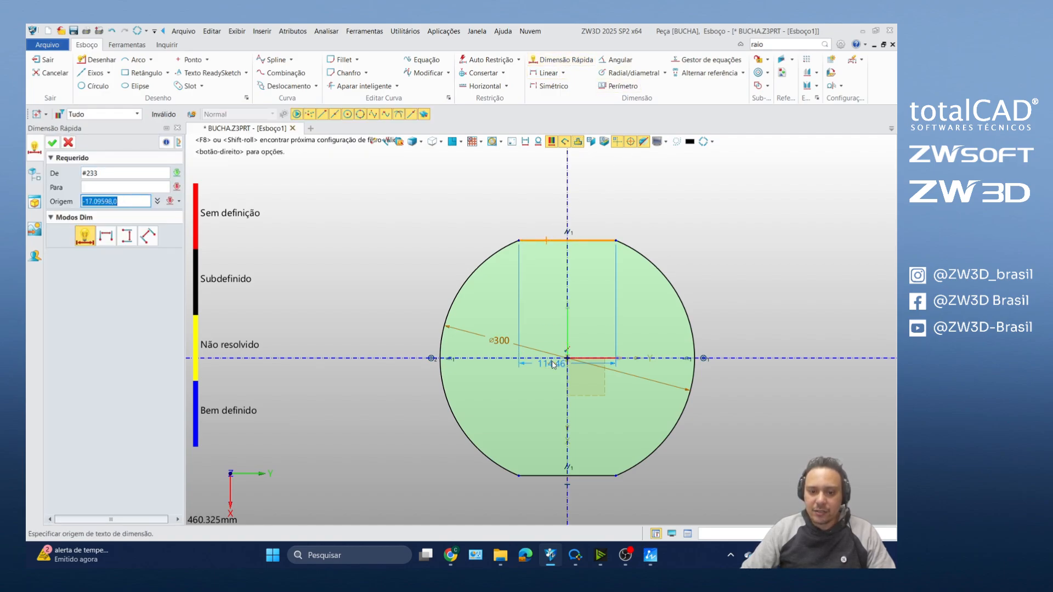
{"action": "left_click", "coordinate": [533, 474]}
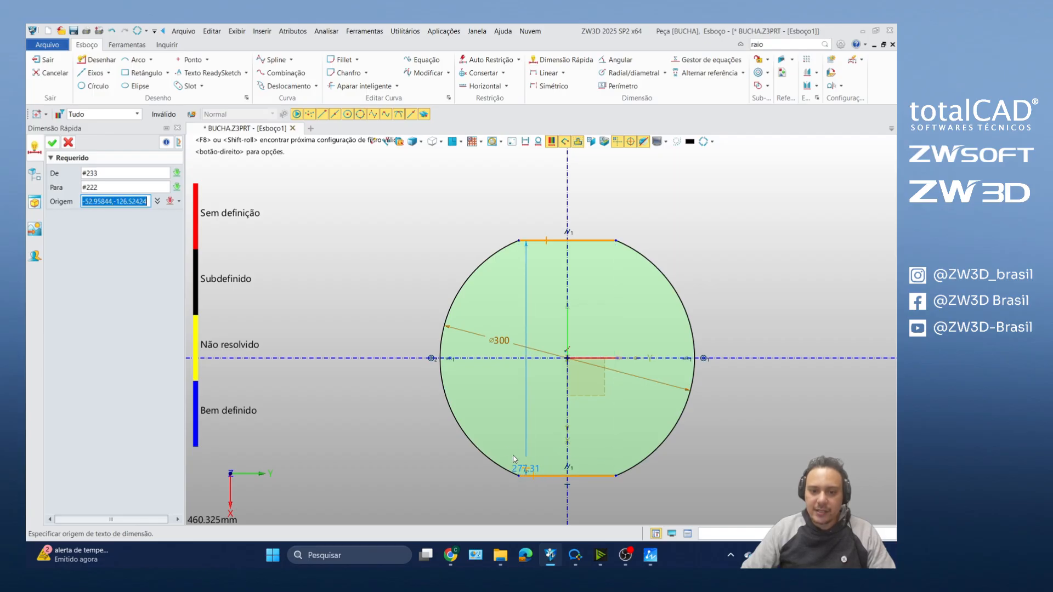
{"action": "left_click", "coordinate": [366, 311]}
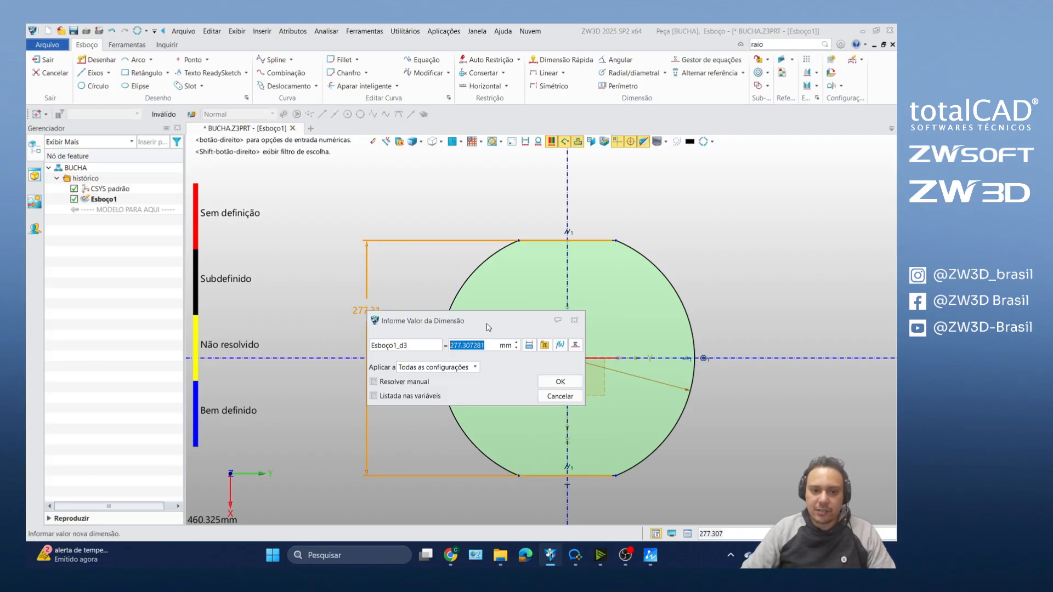
{"action": "left_click_drag", "start_coordinate": [488, 328], "coordinate": [417, 179]}
{"action": "type", "text": "27"}
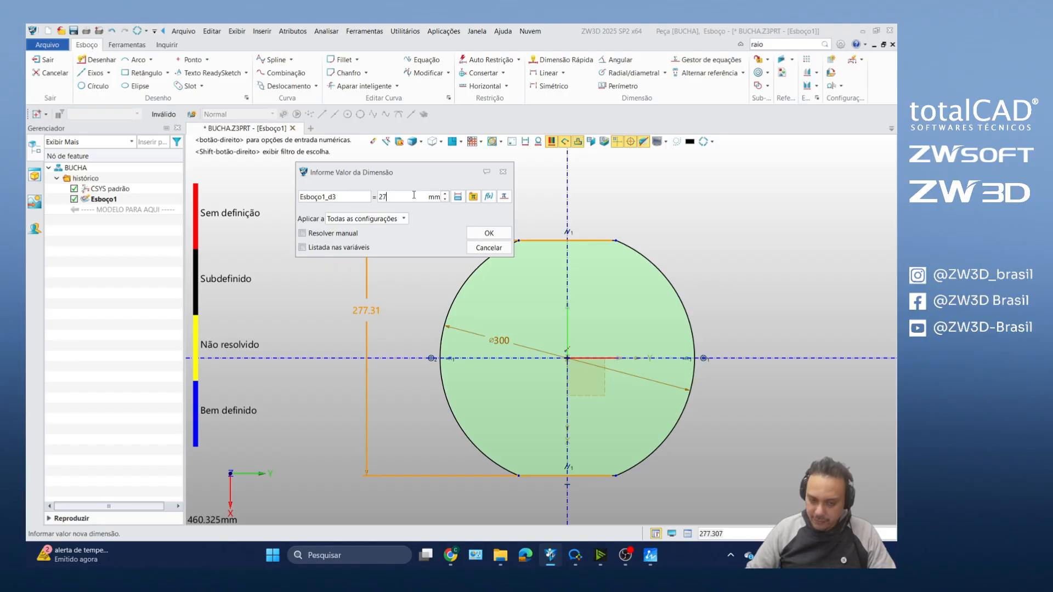
{"action": "type", "text": "0"}
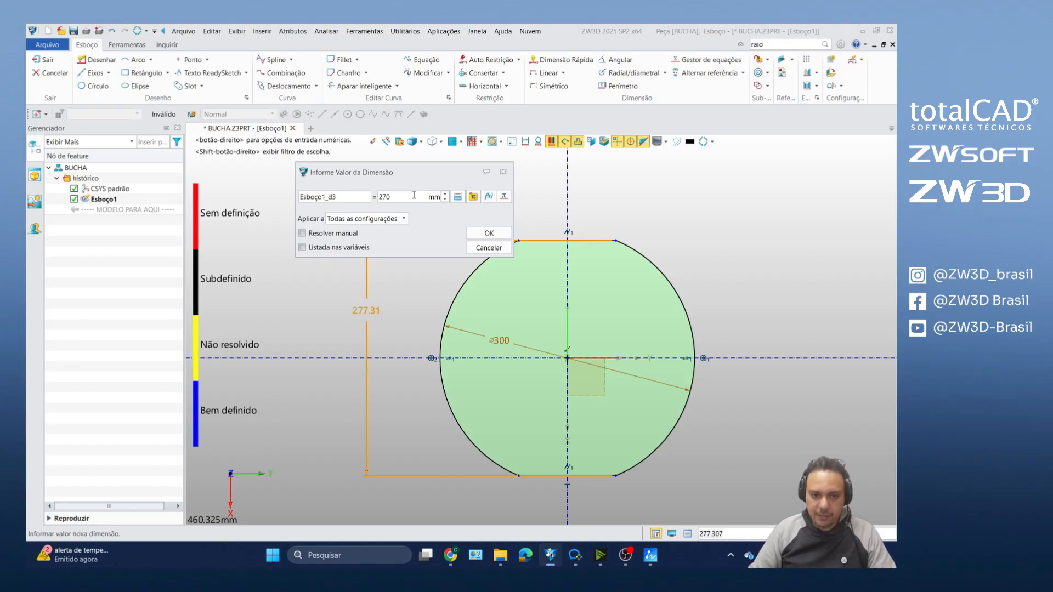
{"action": "key", "text": "Return"}
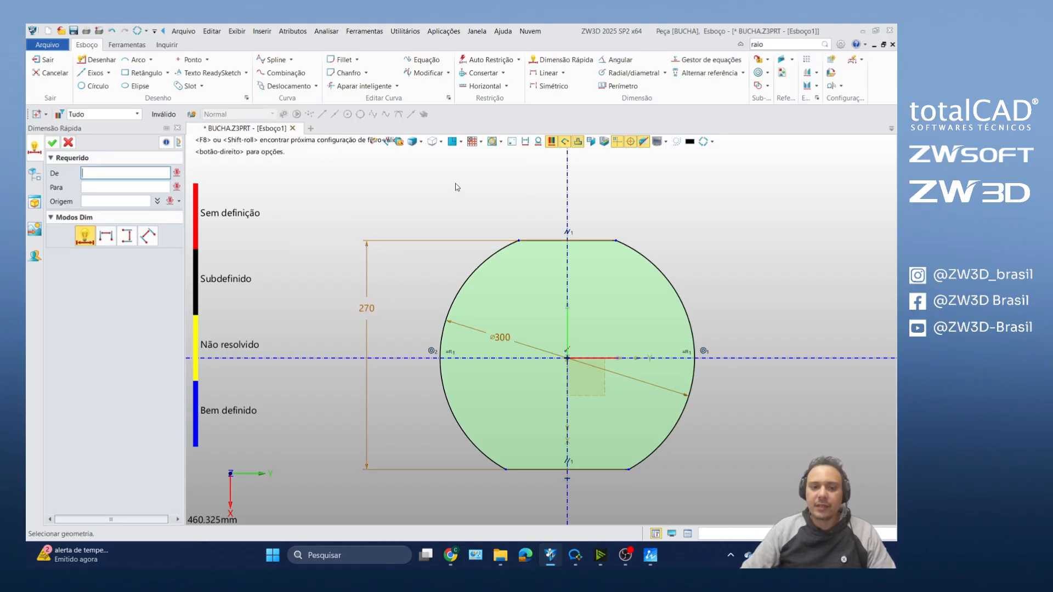
{"action": "scroll", "coordinate": [606, 283], "scroll_direction": "up", "scroll_amount": 2}
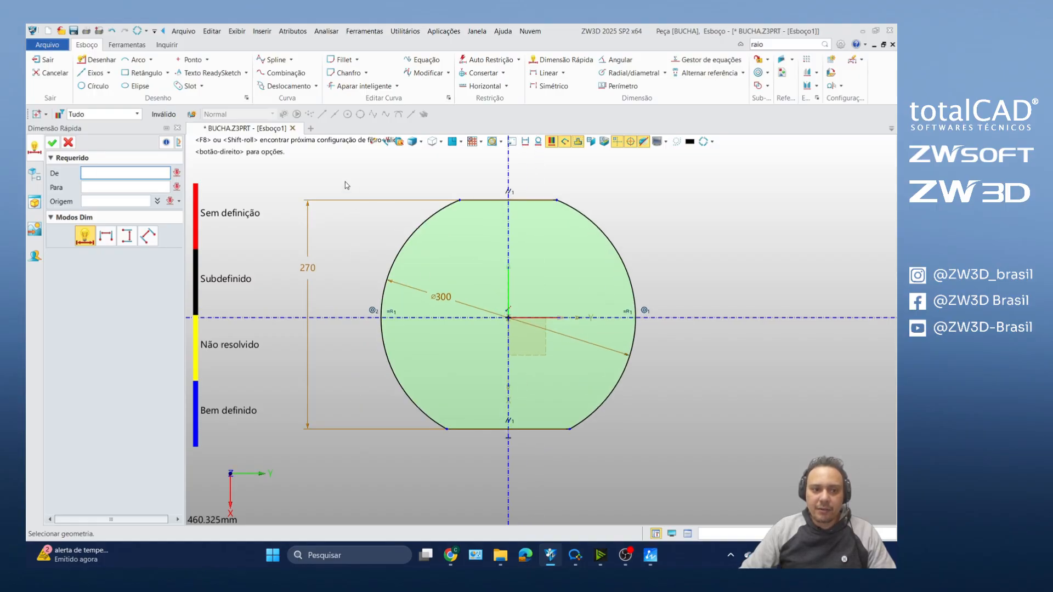
{"action": "left_click", "coordinate": [68, 144]}
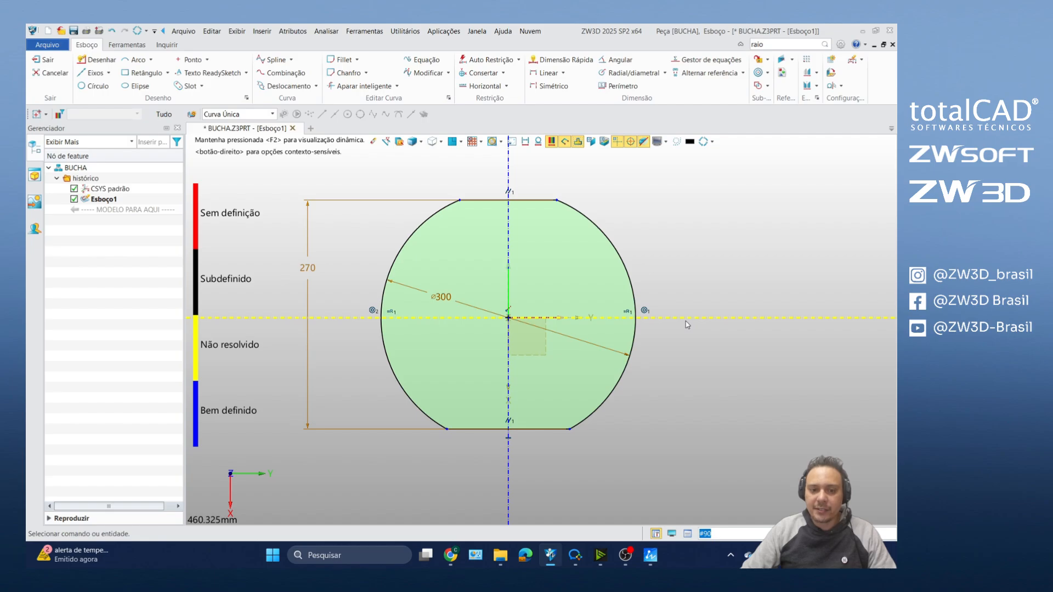
Step: Constrain the upper and lower flats to be symmetric about the horizontal axis through the origin
{"action": "left_click", "coordinate": [531, 200]}
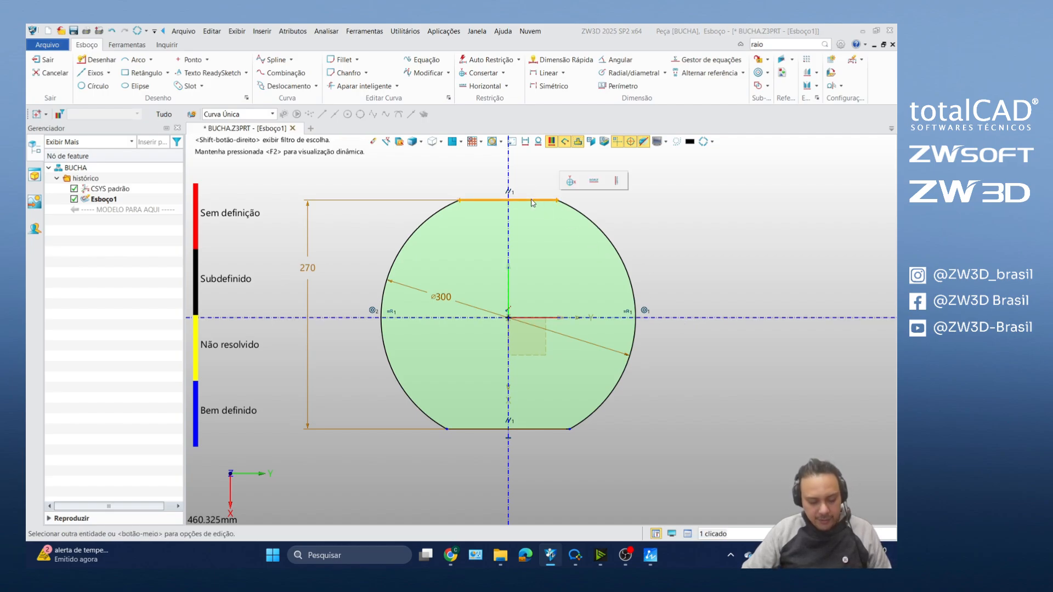
{"action": "left_click", "coordinate": [692, 318]}
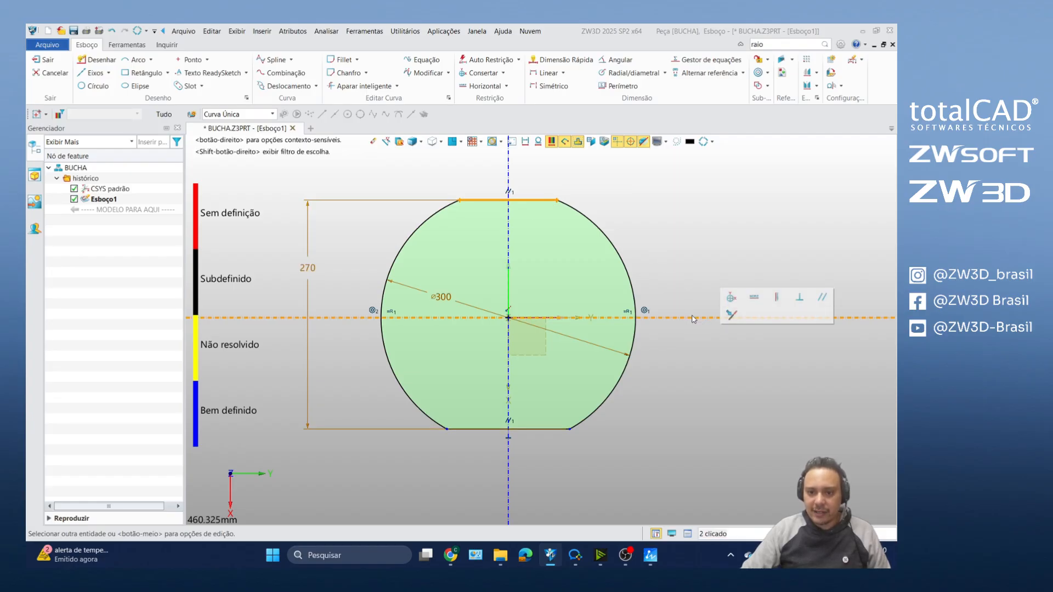
{"action": "left_click", "coordinate": [541, 431]}
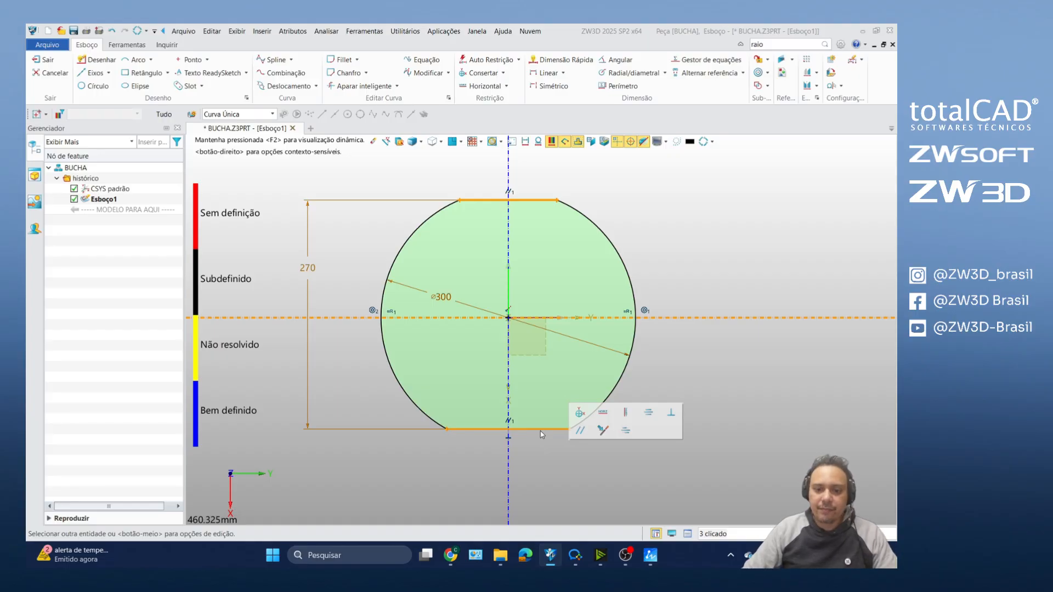
{"action": "left_click", "coordinate": [626, 431]}
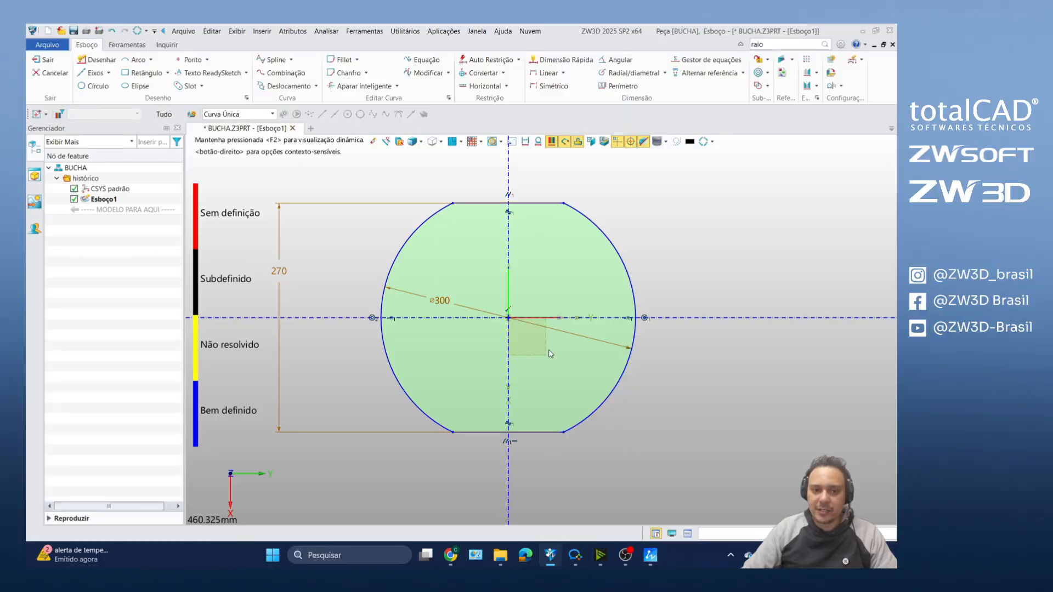
Step: Exit the finished sketch and return to part modelling
{"action": "scroll", "coordinate": [550, 351], "scroll_direction": "down", "scroll_amount": 5}
{"action": "scroll", "coordinate": [510, 389], "scroll_direction": "up", "scroll_amount": 4}
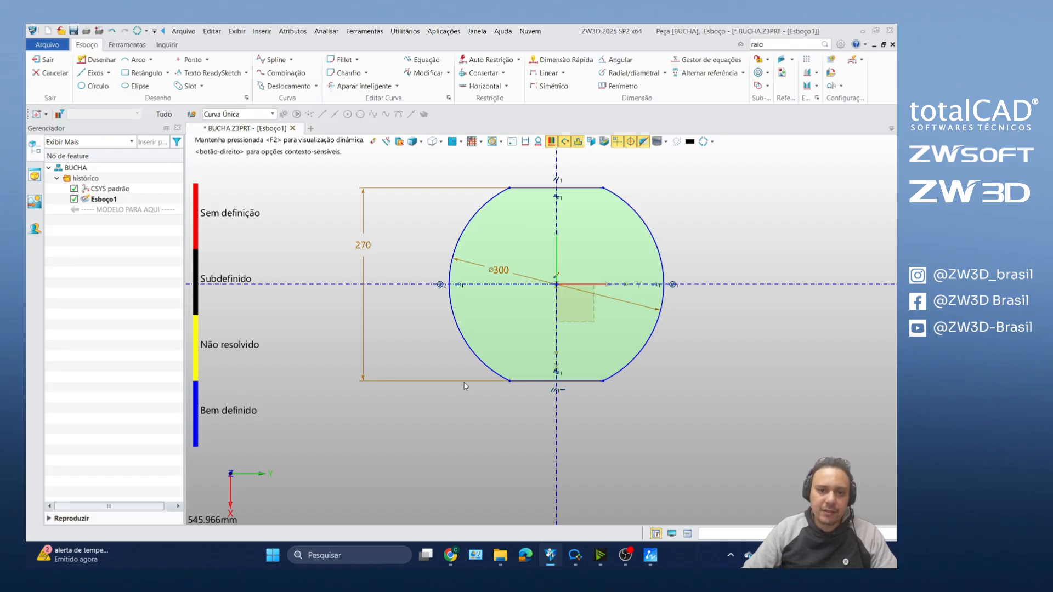
{"action": "scroll", "coordinate": [466, 386], "scroll_direction": "down", "scroll_amount": 3}
{"action": "scroll", "coordinate": [471, 262], "scroll_direction": "up", "scroll_amount": 1}
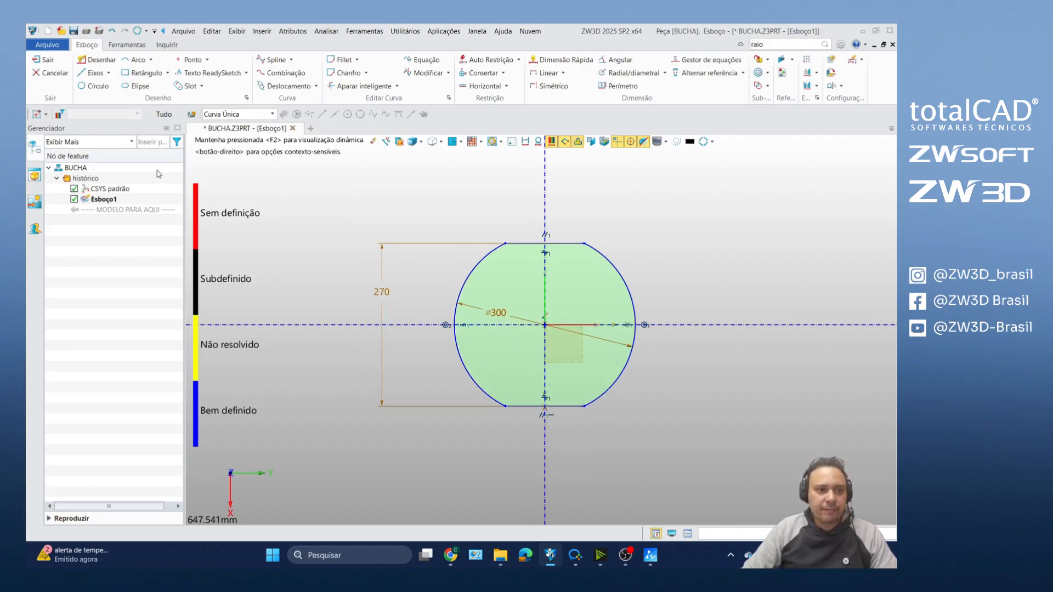
{"action": "left_click", "coordinate": [49, 64]}
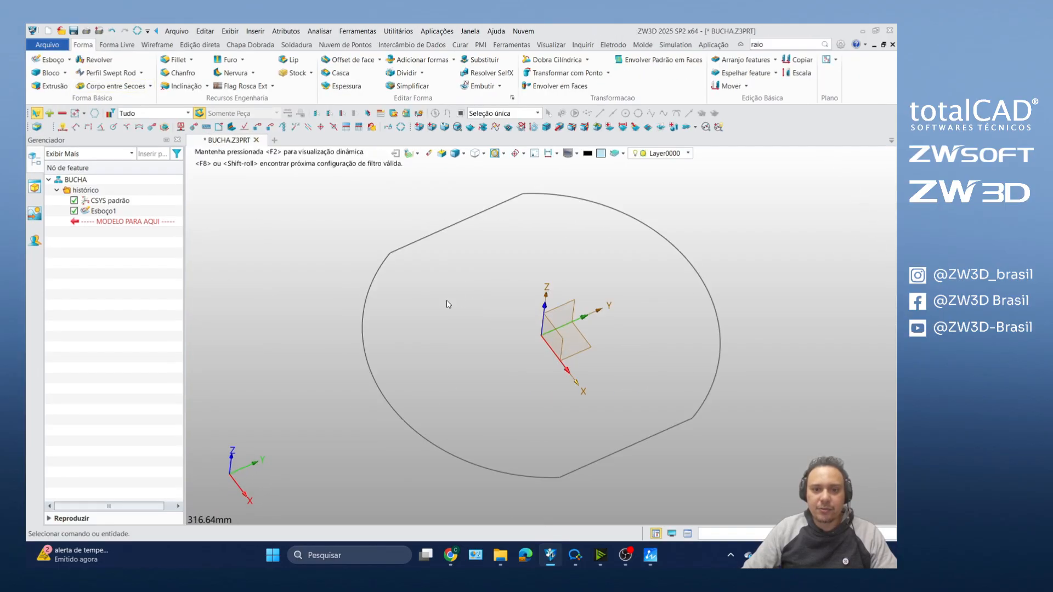
{"action": "scroll", "coordinate": [448, 301], "scroll_direction": "down", "scroll_amount": 2}
{"action": "scroll", "coordinate": [448, 299], "scroll_direction": "up", "scroll_amount": 1}
{"action": "right_click_drag", "start_coordinate": [449, 299], "coordinate": [450, 316]}
{"action": "scroll", "coordinate": [449, 321], "scroll_direction": "up", "scroll_amount": 4}
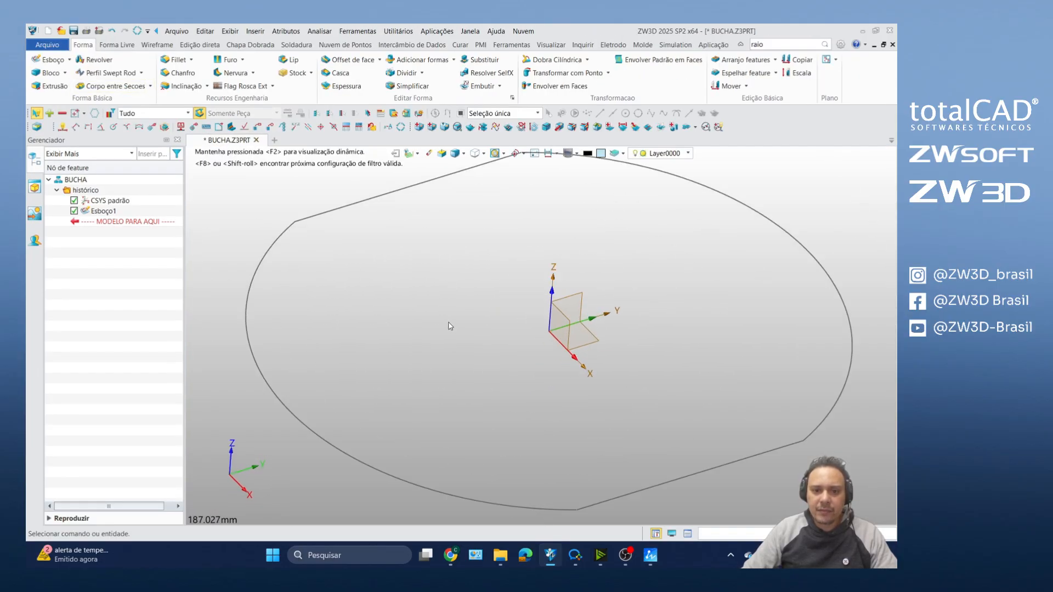
{"action": "scroll", "coordinate": [451, 323], "scroll_direction": "up", "scroll_amount": 1}
{"action": "scroll", "coordinate": [456, 317], "scroll_direction": "down", "scroll_amount": 2}
{"action": "scroll", "coordinate": [456, 317], "scroll_direction": "up", "scroll_amount": 4}
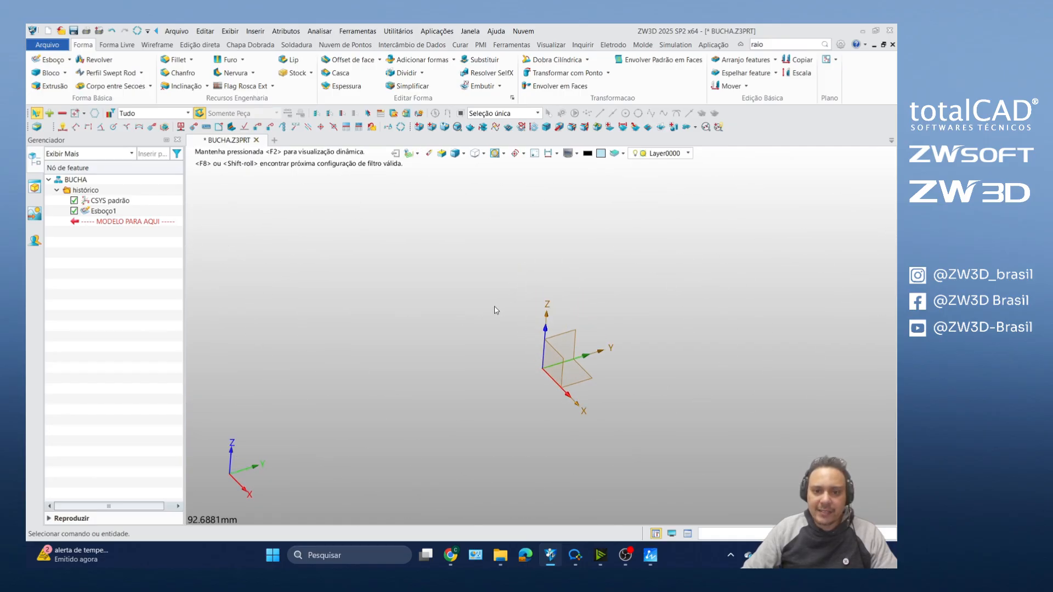
{"action": "scroll", "coordinate": [495, 307], "scroll_direction": "up", "scroll_amount": 4}
{"action": "scroll", "coordinate": [494, 307], "scroll_direction": "down", "scroll_amount": 7}
{"action": "scroll", "coordinate": [494, 307], "scroll_direction": "up", "scroll_amount": 3}
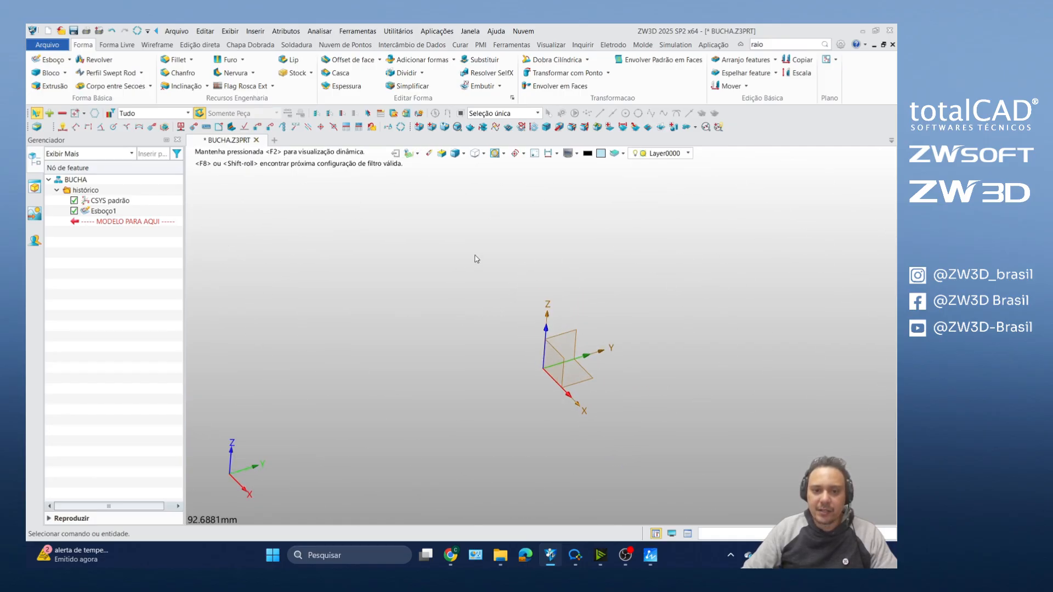
{"action": "scroll", "coordinate": [476, 250], "scroll_direction": "down", "scroll_amount": 3}
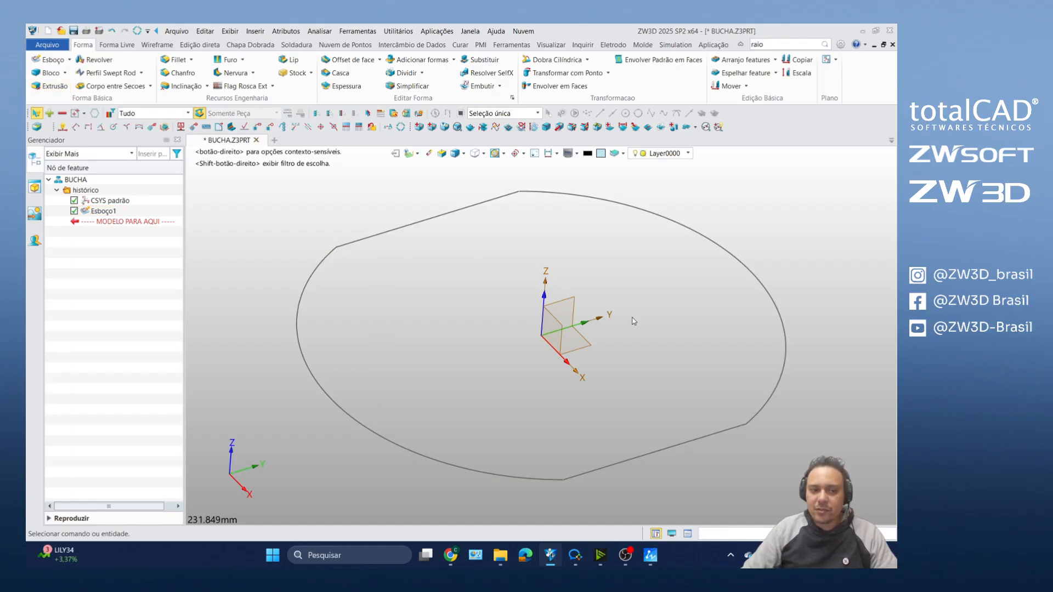
Step: Start an extrusion of the closed circular profile with two flats as a new base body
{"action": "left_click", "coordinate": [50, 86]}
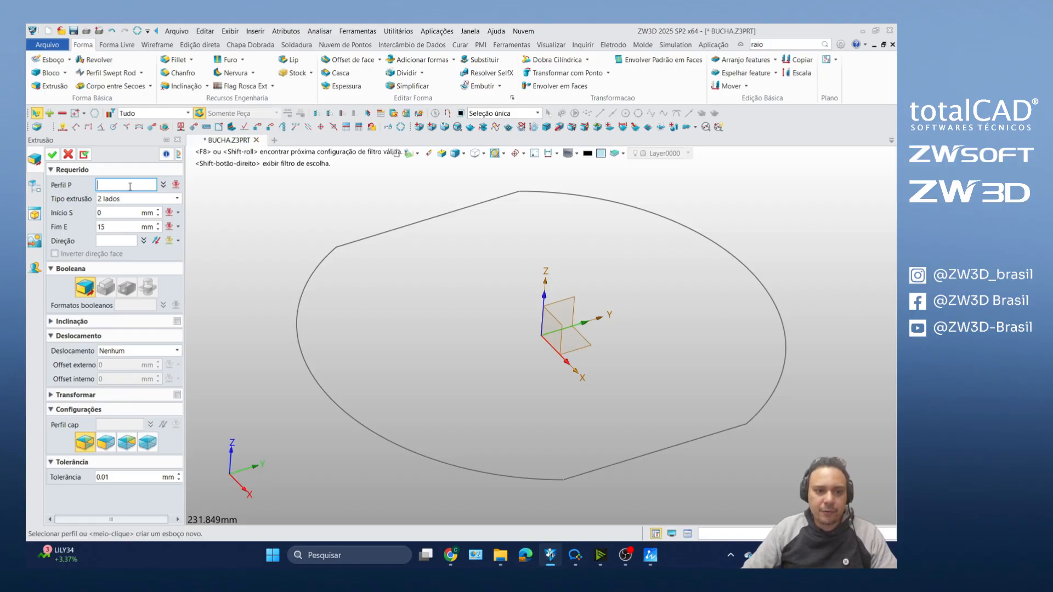
{"action": "left_click", "coordinate": [400, 230]}
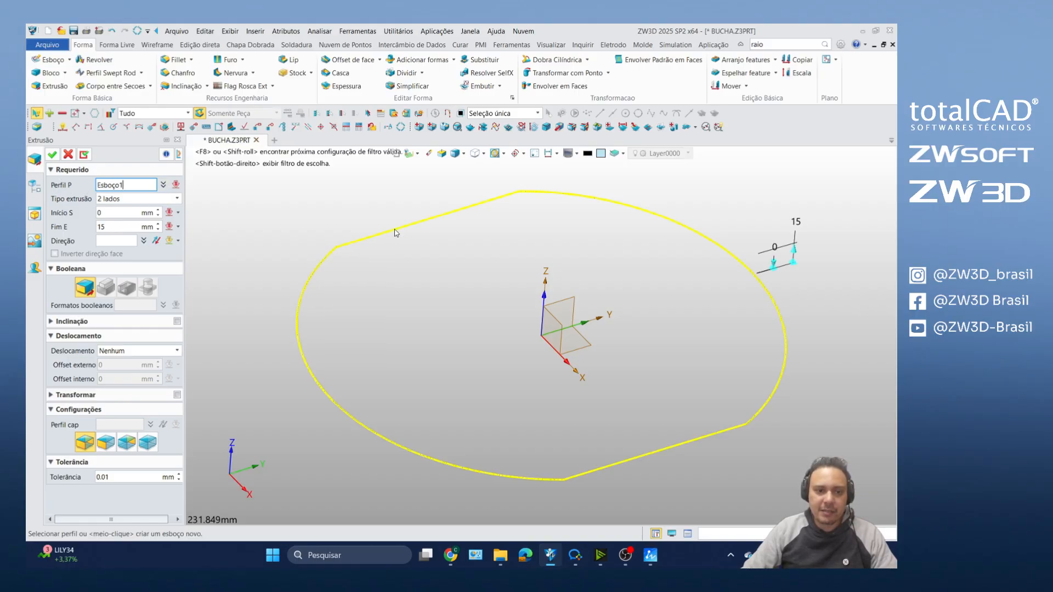
{"action": "left_click", "coordinate": [391, 236]}
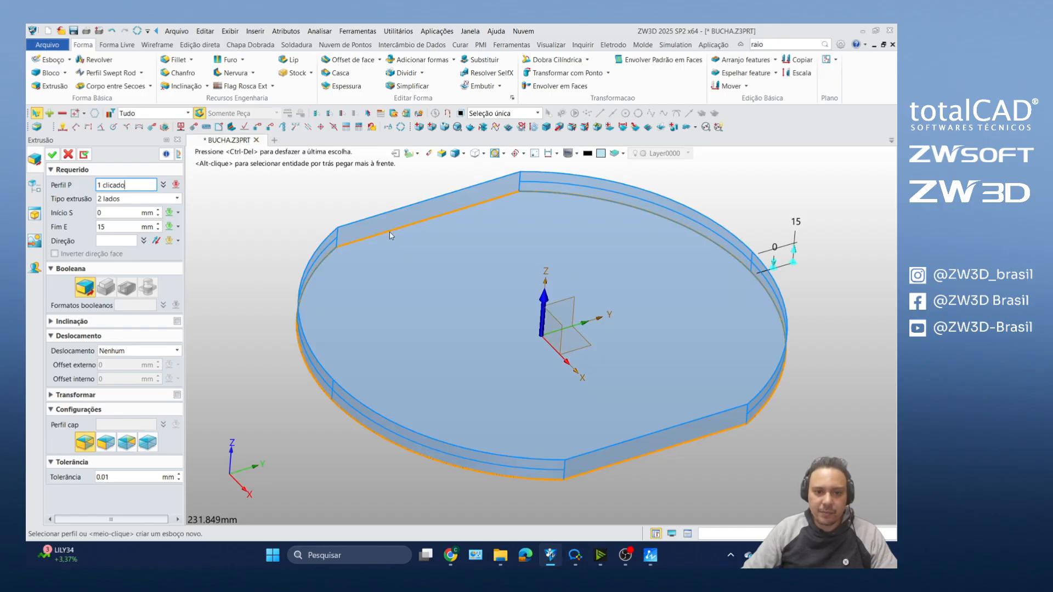
Step: Try a two-sided extrusion of the profile with the end at 57.5 mm and the start at -38 mm
{"action": "scroll", "coordinate": [407, 293], "scroll_direction": "down", "scroll_amount": 2}
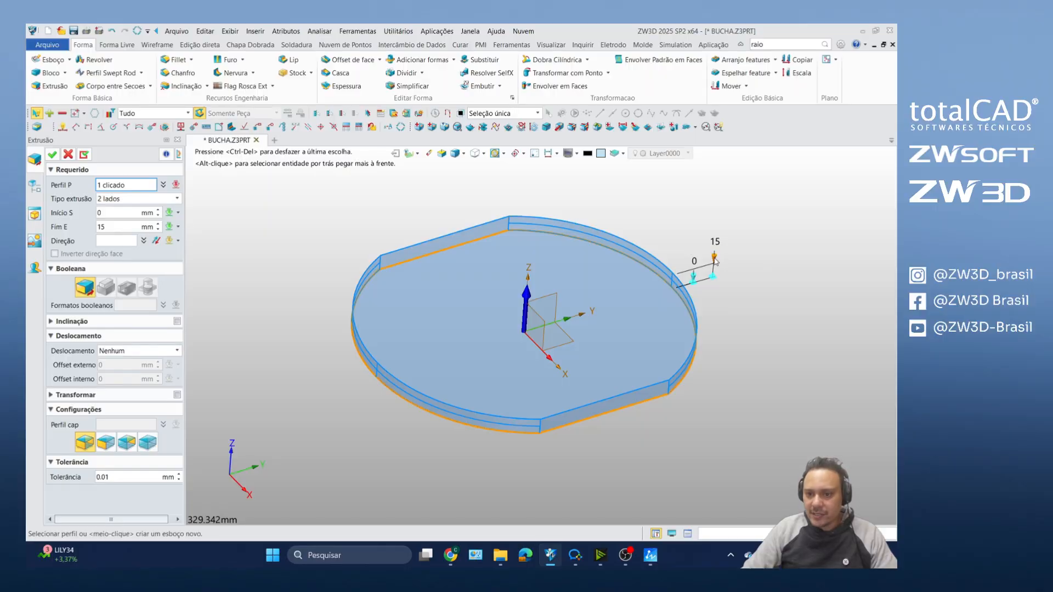
{"action": "left_click_drag", "start_coordinate": [716, 262], "coordinate": [723, 226]}
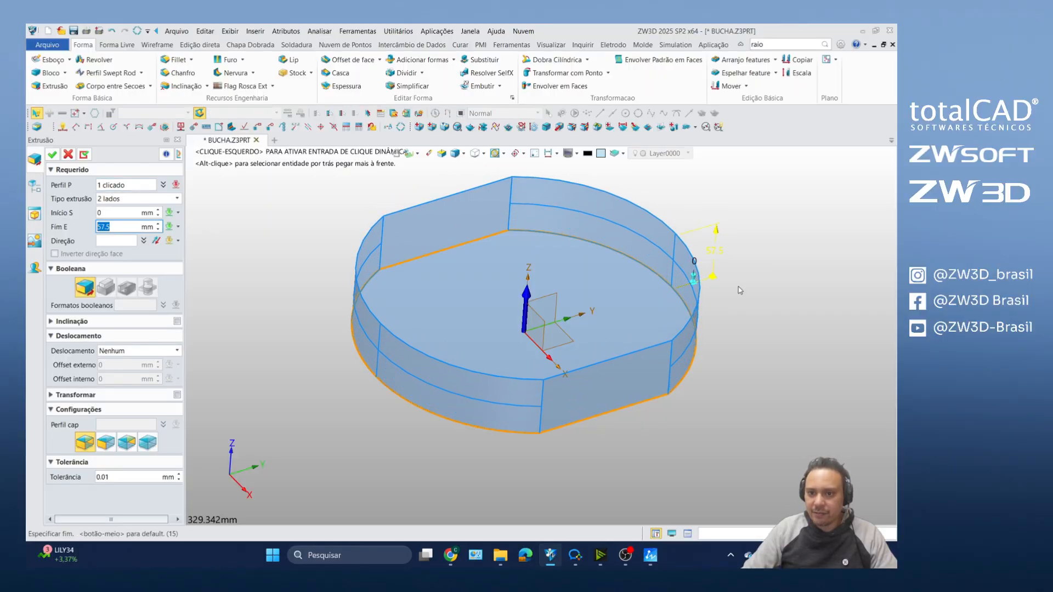
{"action": "left_click", "coordinate": [719, 253]}
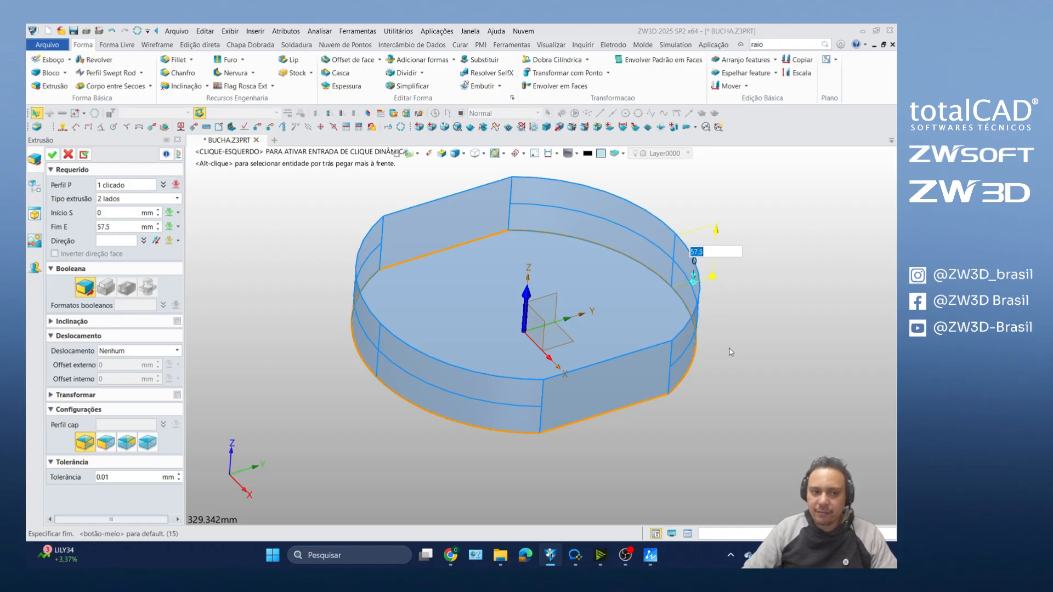
{"action": "left_click", "coordinate": [113, 231]}
{"action": "scroll", "coordinate": [661, 308], "scroll_direction": "down", "scroll_amount": 2}
{"action": "scroll", "coordinate": [682, 291], "scroll_direction": "up", "scroll_amount": 2}
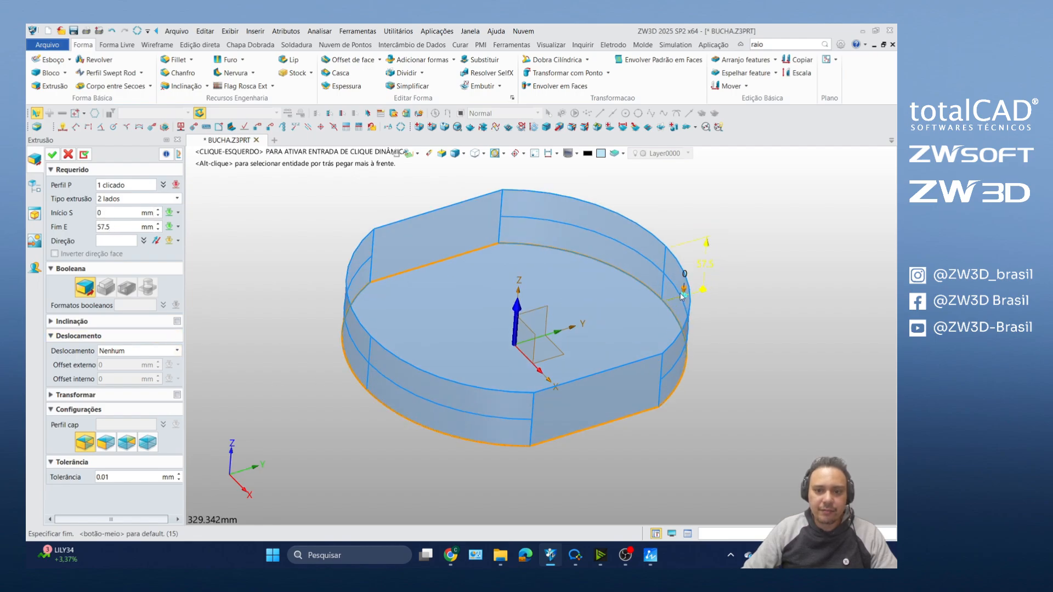
{"action": "scroll", "coordinate": [423, 296], "scroll_direction": "down", "scroll_amount": 3}
{"action": "scroll", "coordinate": [415, 227], "scroll_direction": "up", "scroll_amount": 2}
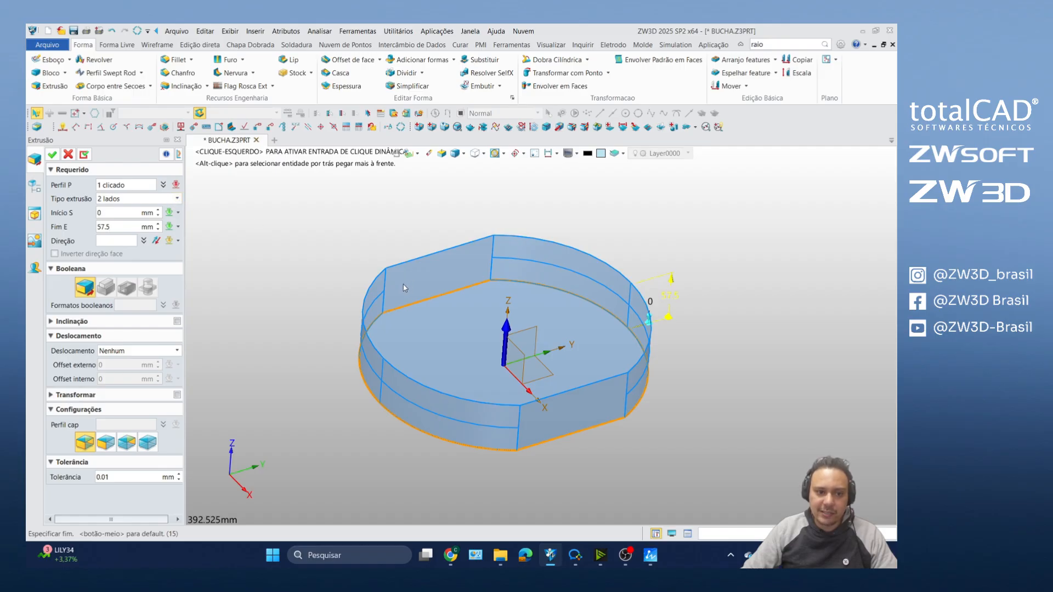
{"action": "right_click_drag", "start_coordinate": [431, 280], "coordinate": [446, 259]}
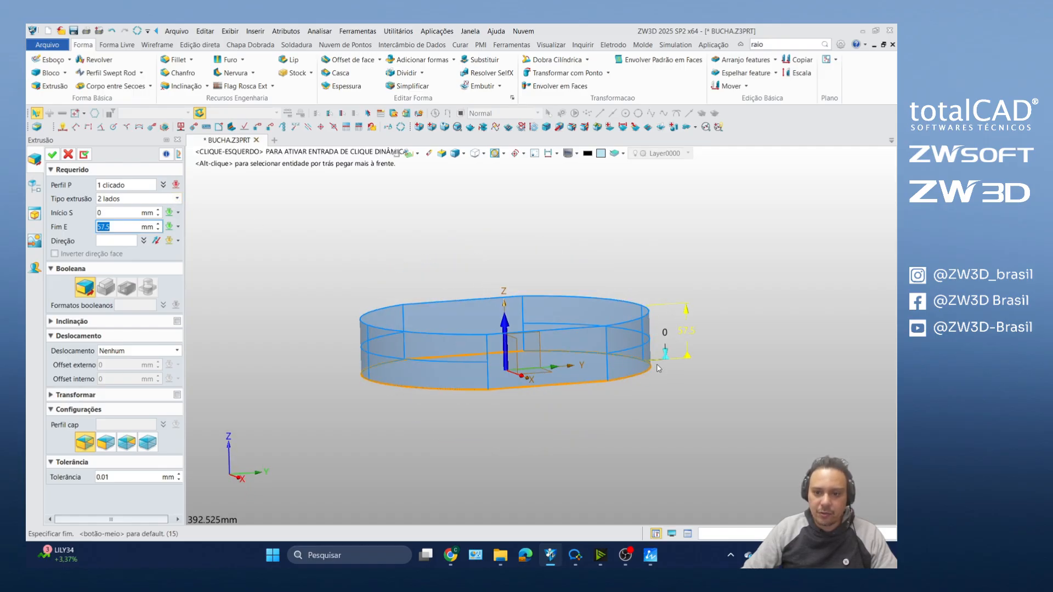
{"action": "mouse_move", "coordinate": [665, 359]}
{"action": "left_mouse_down"}
{"action": "mouse_move", "coordinate": [666, 391]}
{"action": "mouse_move", "coordinate": [665, 377]}
{"action": "mouse_move", "coordinate": [645, 391]}
{"action": "left_mouse_up"}
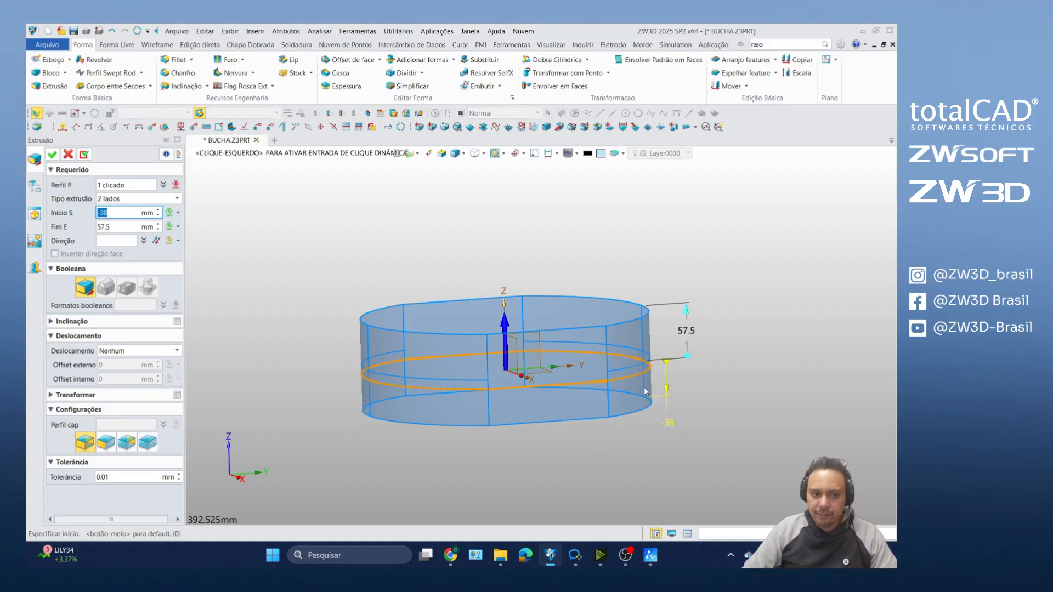
Step: Try the one-sided, symmetric and total symmetric extrusion types on the profile preview
{"action": "left_click", "coordinate": [121, 200]}
{"action": "left_click", "coordinate": [113, 213]}
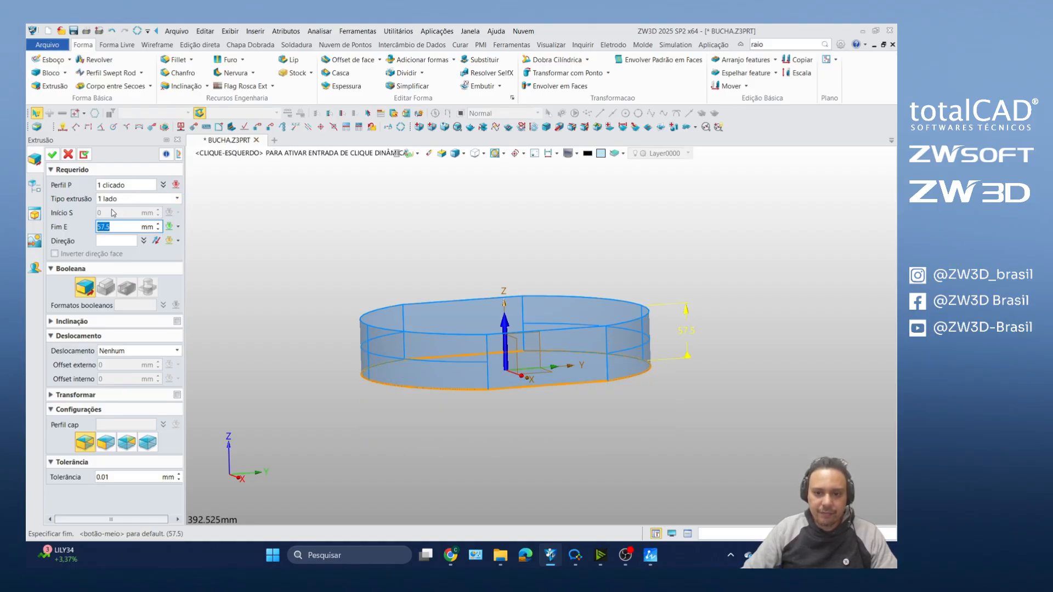
{"action": "left_click", "coordinate": [113, 199]}
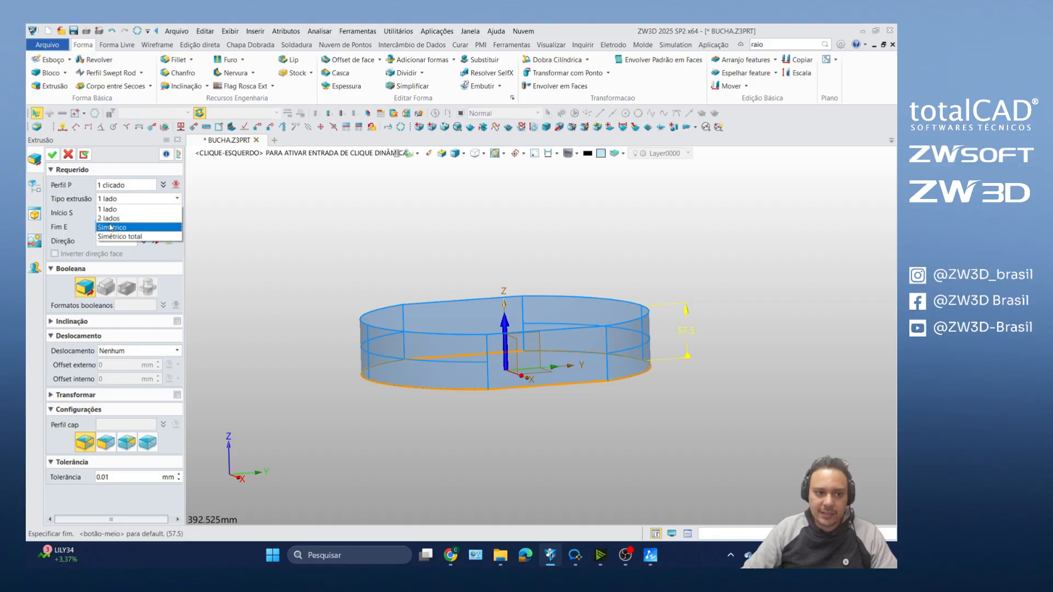
{"action": "left_click", "coordinate": [111, 227]}
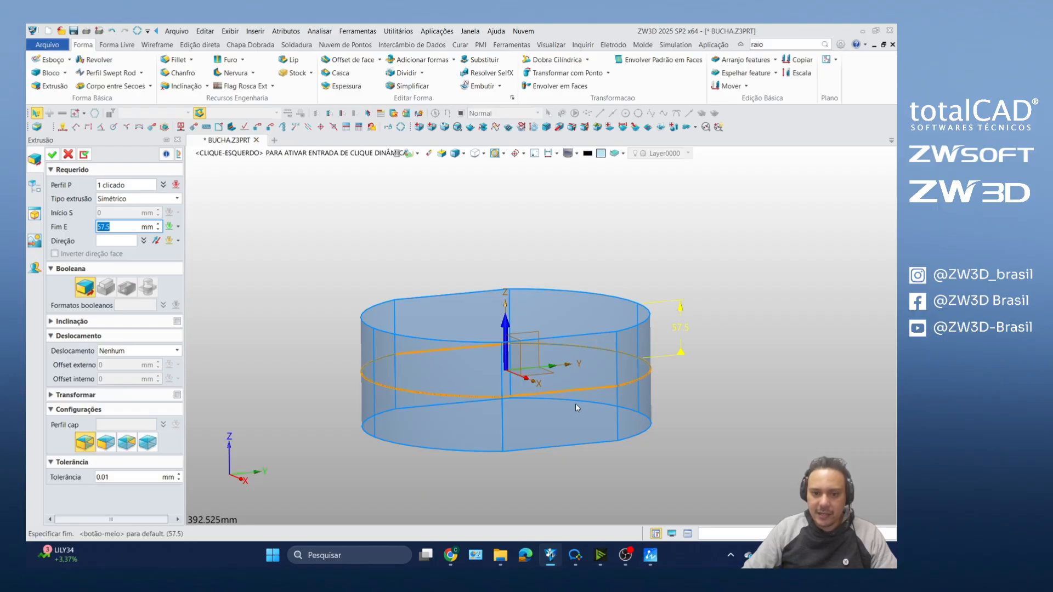
{"action": "left_click", "coordinate": [140, 199]}
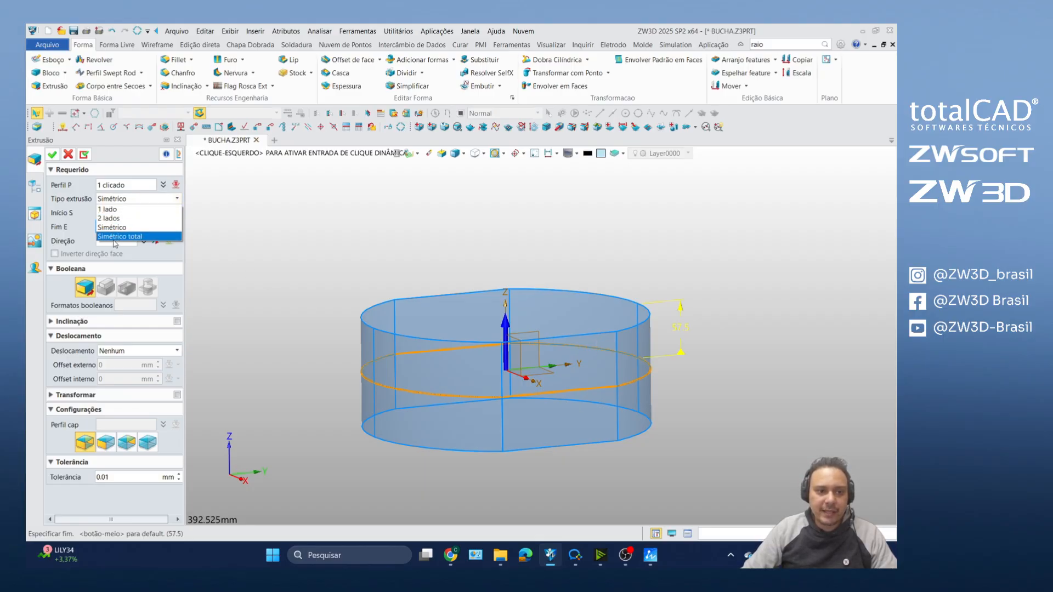
{"action": "left_click", "coordinate": [115, 237]}
{"action": "scroll", "coordinate": [571, 345], "scroll_direction": "up", "scroll_amount": 3}
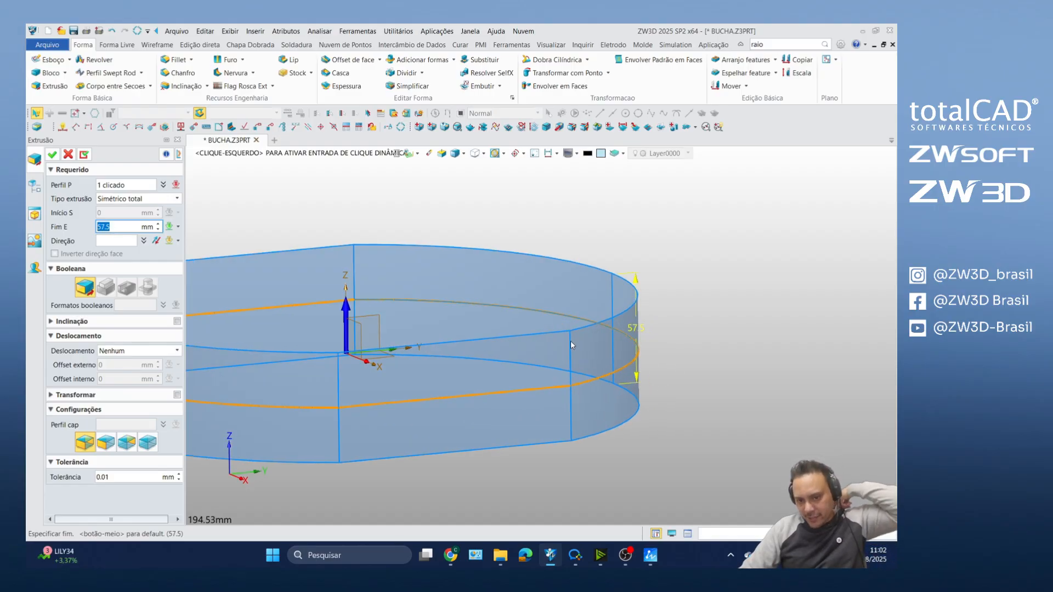
{"action": "right_click_drag", "start_coordinate": [571, 343], "coordinate": [513, 332]}
{"action": "scroll", "coordinate": [630, 340], "scroll_direction": "down", "scroll_amount": 3}
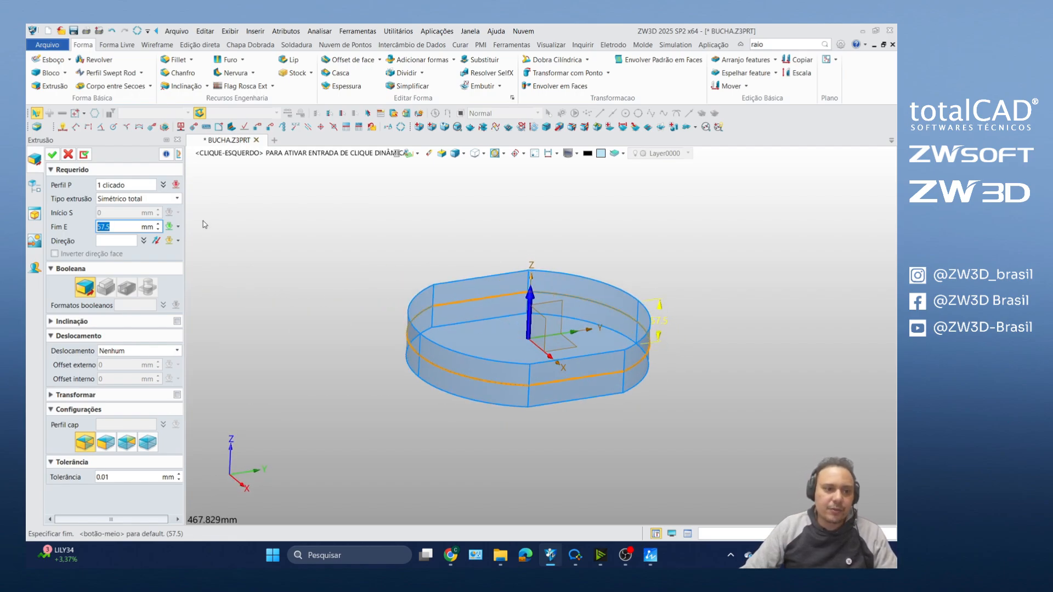
Step: Make the extrusion one-sided with an end distance of 180 mm and accept the solid body
{"action": "left_click", "coordinate": [137, 202]}
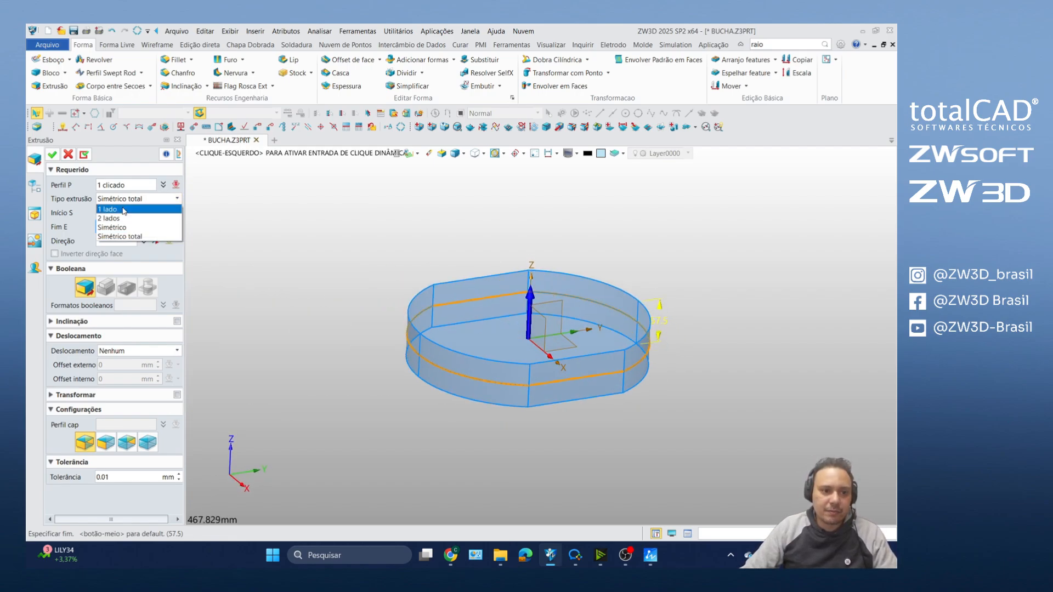
{"action": "left_click", "coordinate": [119, 211]}
{"action": "left_click", "coordinate": [680, 297]}
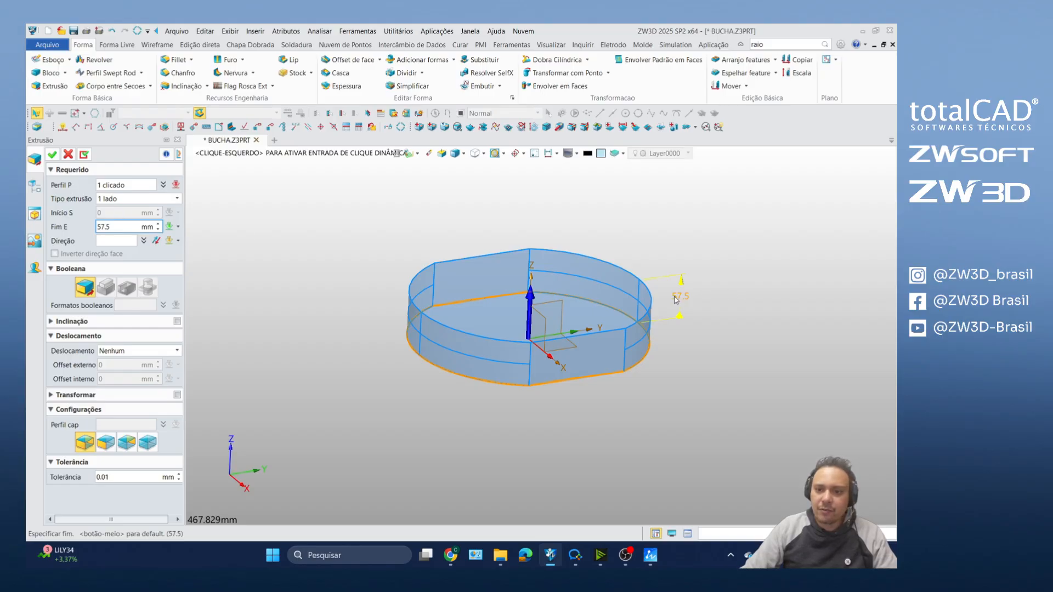
{"action": "type", "text": "18"}
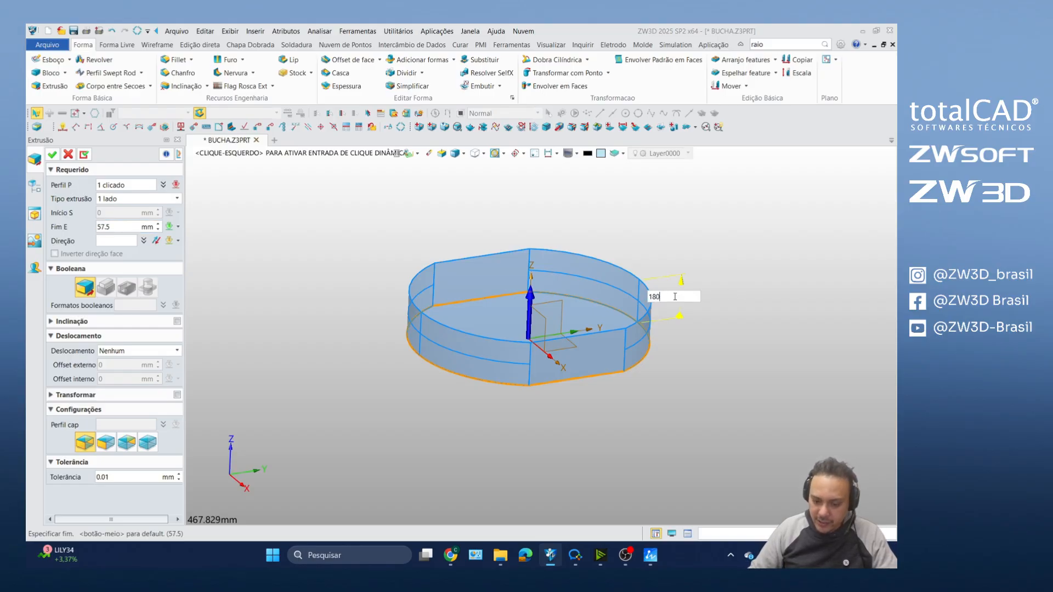
{"action": "type", "text": "0"}
{"action": "key", "text": "Return"}
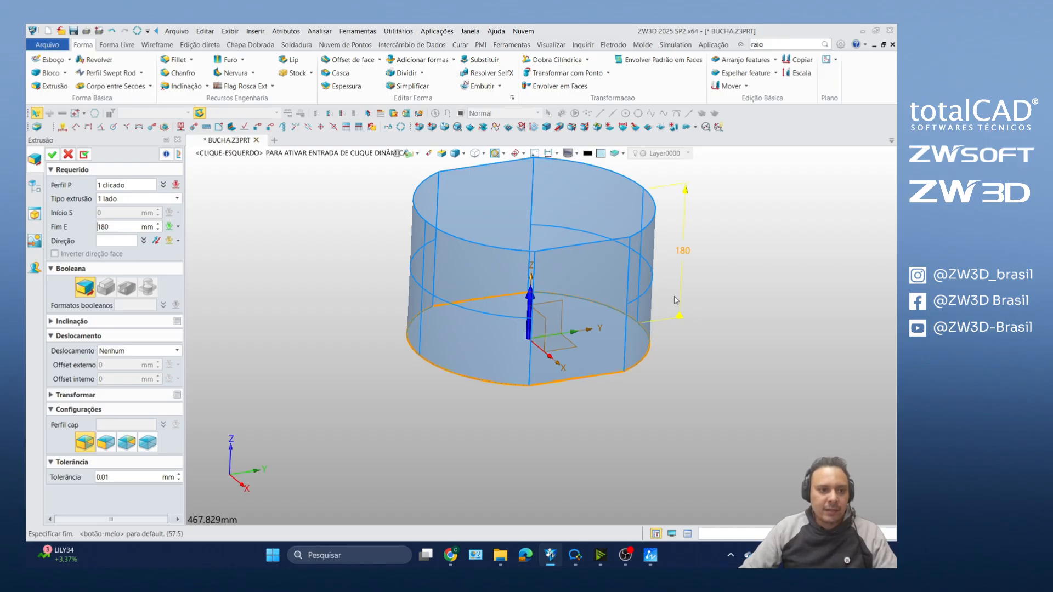
{"action": "scroll", "coordinate": [721, 241], "scroll_direction": "up", "scroll_amount": 2}
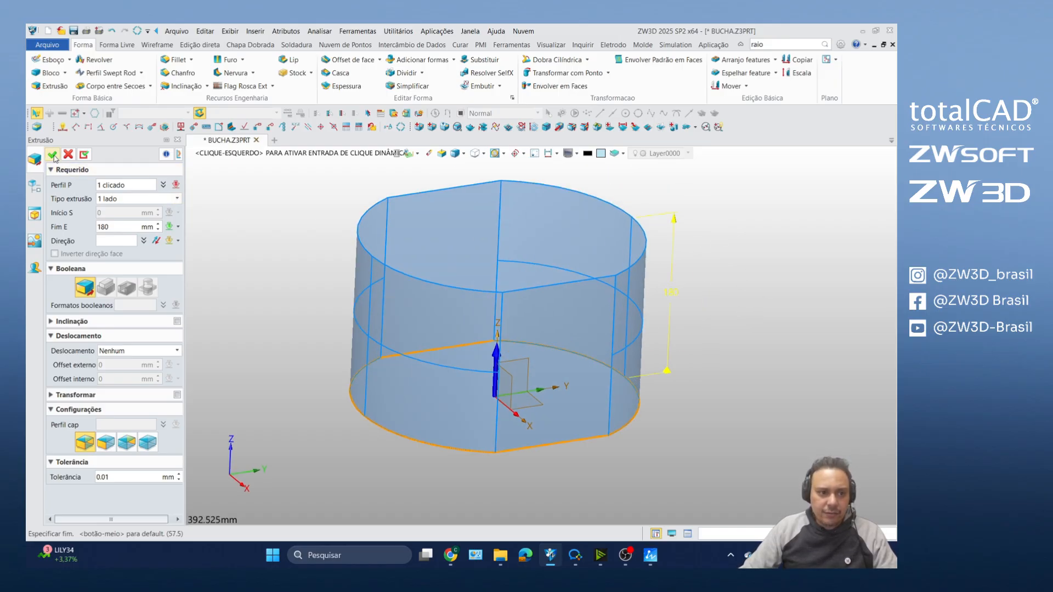
{"action": "left_click", "coordinate": [53, 156]}
{"action": "scroll", "coordinate": [606, 308], "scroll_direction": "down", "scroll_amount": 2}
{"action": "scroll", "coordinate": [607, 309], "scroll_direction": "up", "scroll_amount": 1}
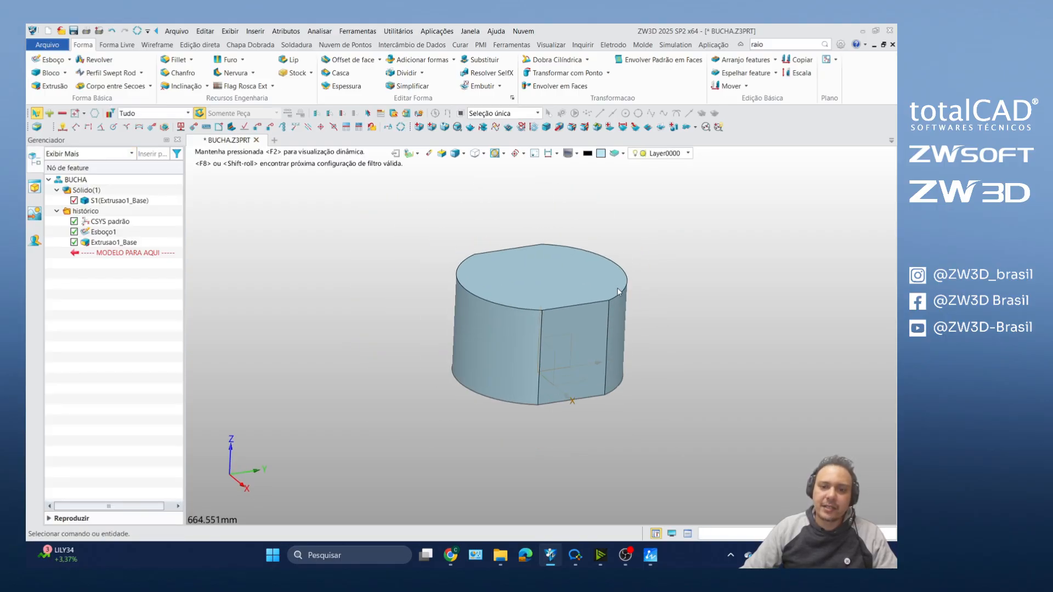
Step: Reopen the base extrusion's definition from the model history to review its parameters, and close it
{"action": "middle_click_drag", "start_coordinate": [488, 315], "coordinate": [485, 325]}
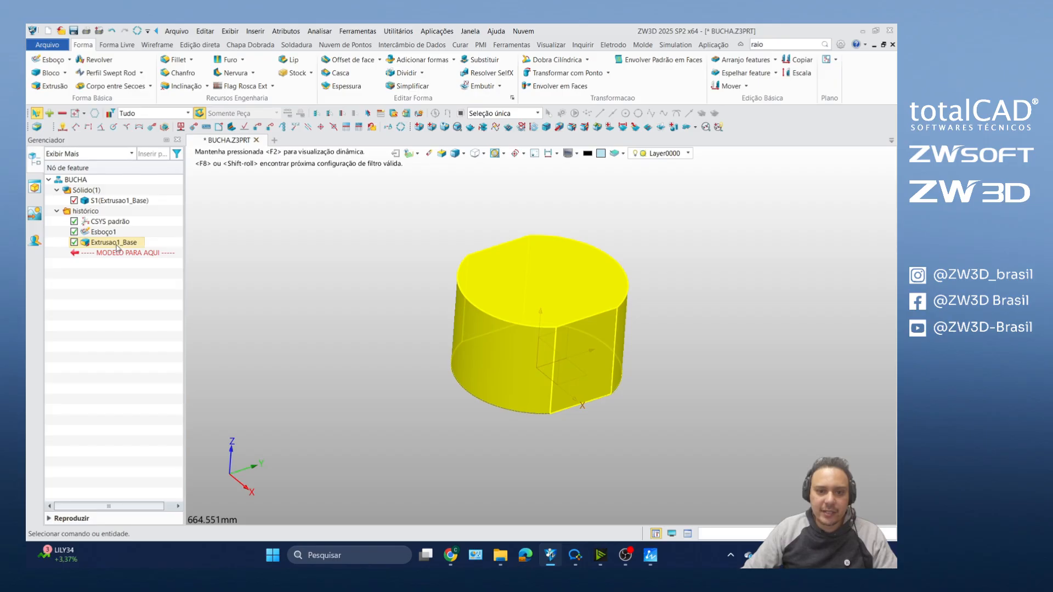
{"action": "left_click", "coordinate": [101, 245]}
{"action": "double_click", "coordinate": [101, 244]}
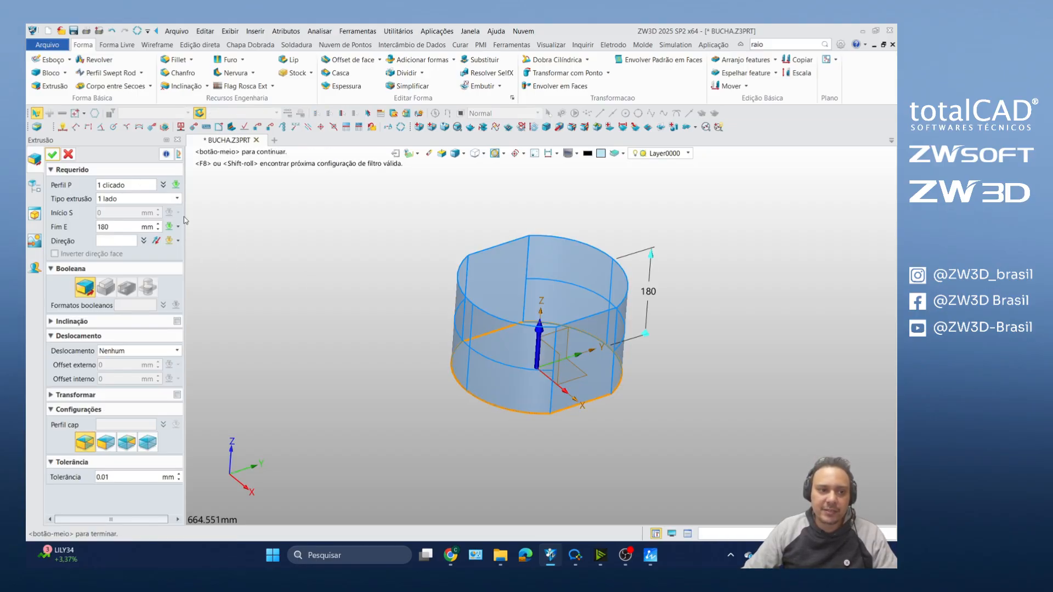
{"action": "left_click", "coordinate": [52, 154]}
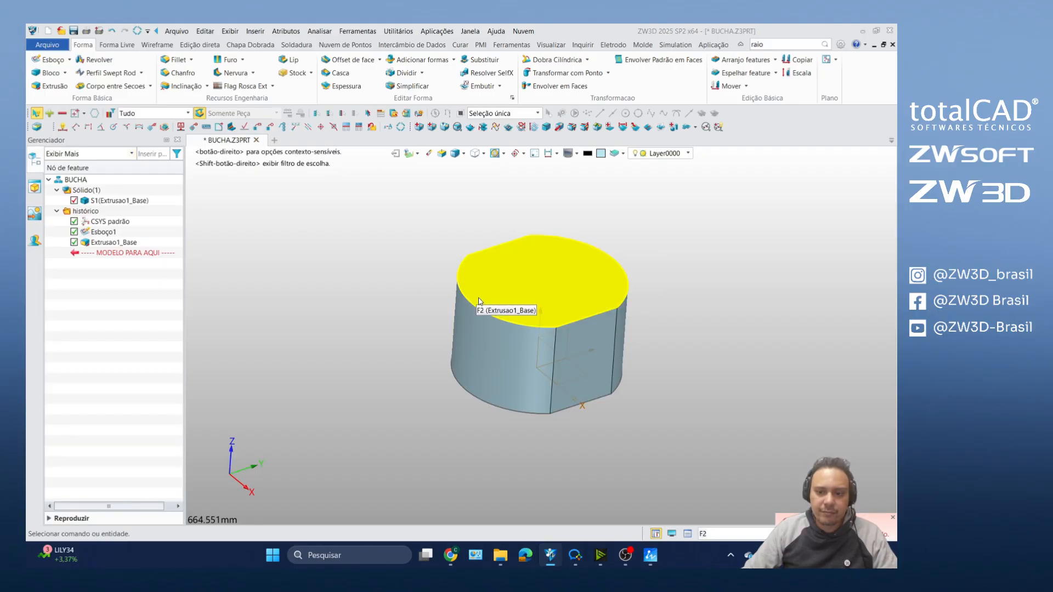
{"action": "scroll", "coordinate": [478, 299], "scroll_direction": "up", "scroll_amount": 1}
{"action": "right_click_drag", "start_coordinate": [478, 298], "coordinate": [424, 277]}
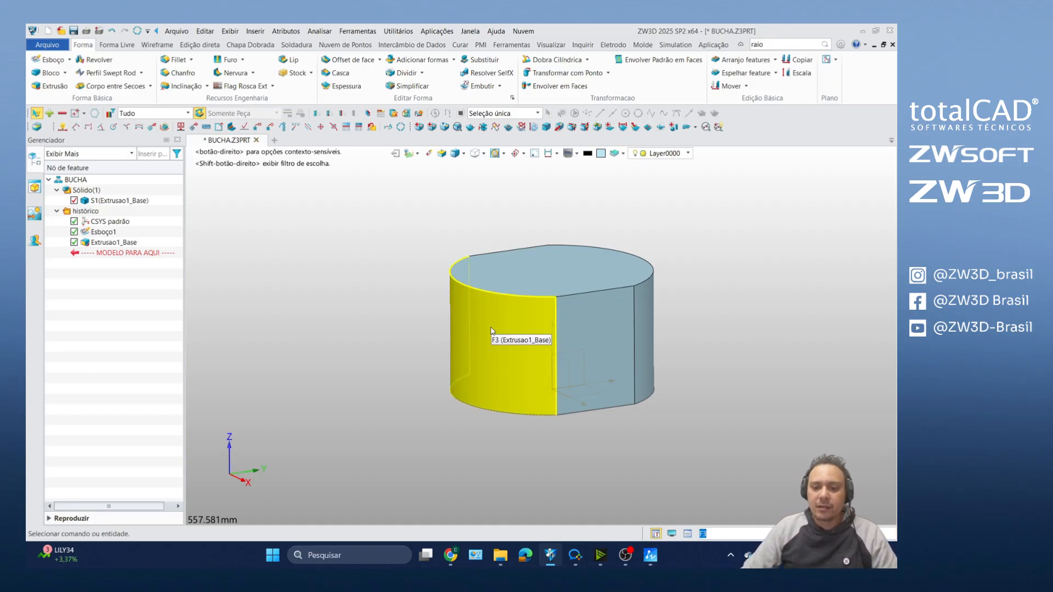
Step: Switch to ZWCAD and copy the right half of the PartDesign profile, using the upper end of the centre line as base point
{"action": "left_click", "coordinate": [651, 557]}
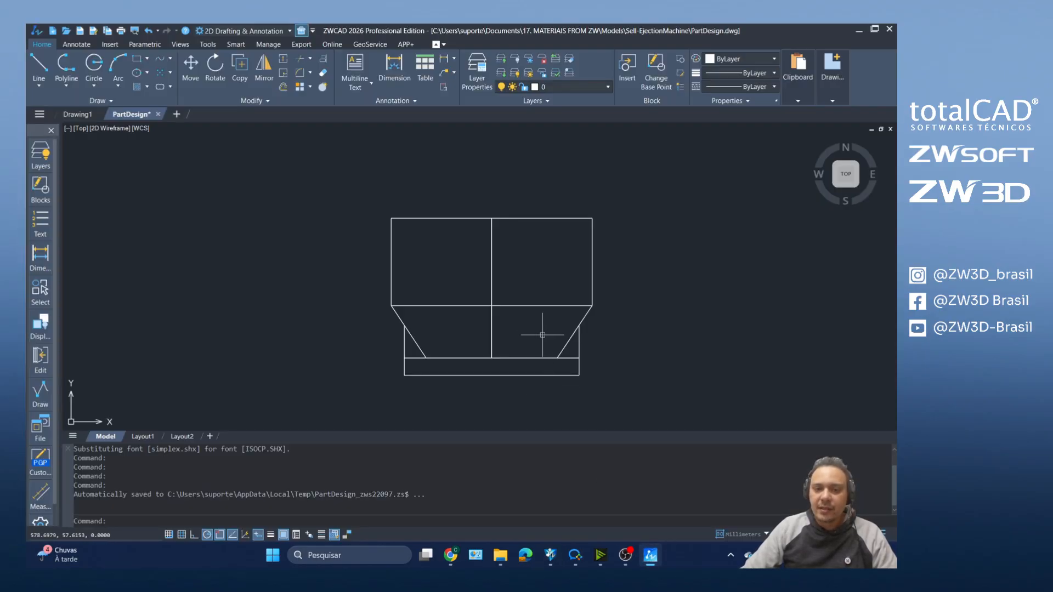
{"action": "scroll", "coordinate": [543, 329], "scroll_direction": "down", "scroll_amount": 6}
{"action": "scroll", "coordinate": [535, 329], "scroll_direction": "up", "scroll_amount": 6}
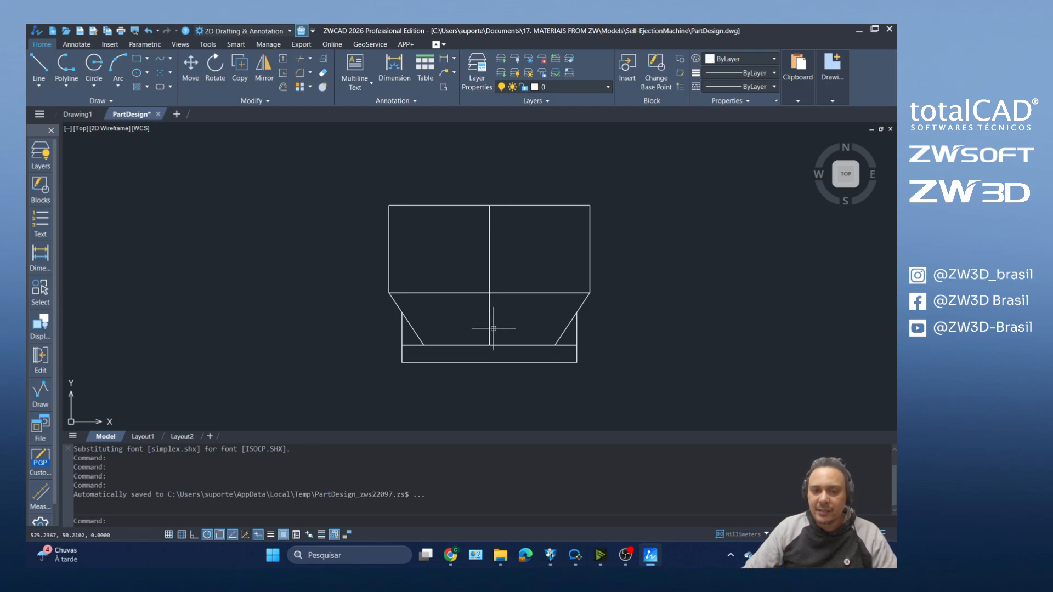
{"action": "left_click", "coordinate": [467, 180]}
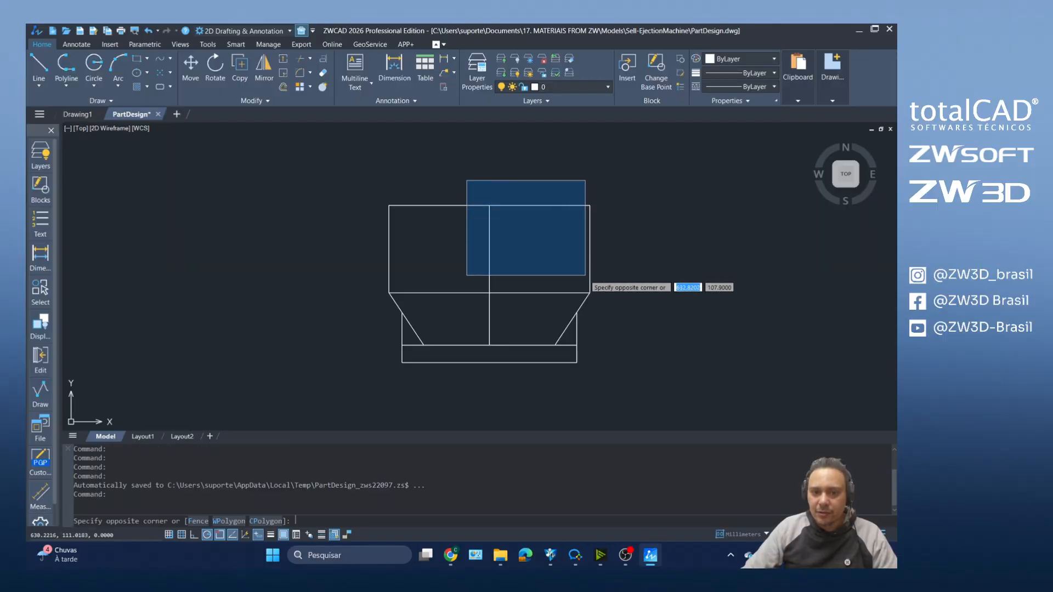
{"action": "left_click", "coordinate": [610, 350]}
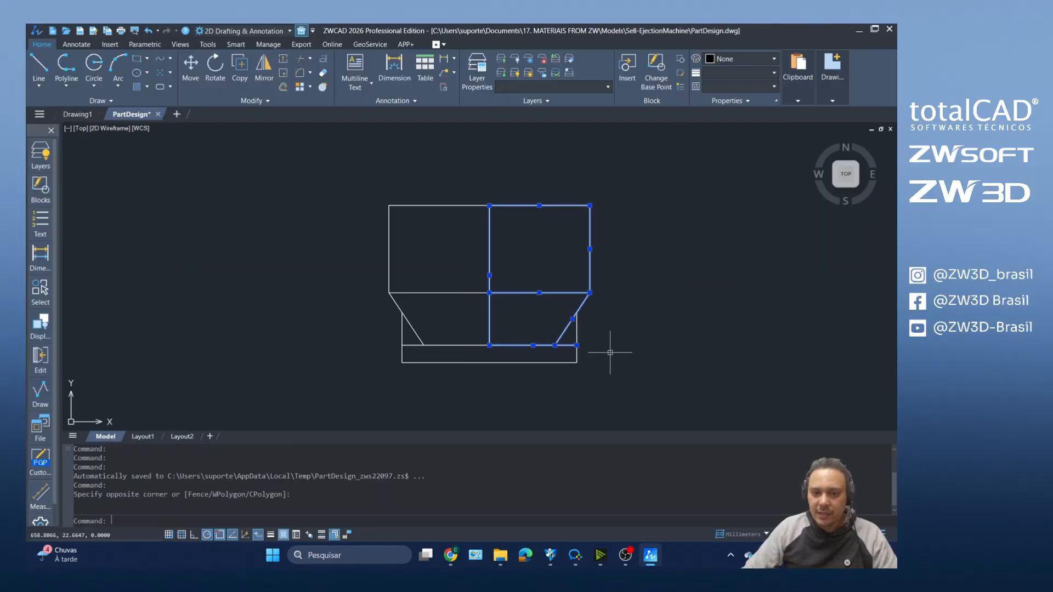
{"action": "key", "text": "ctrl+shift+c"}
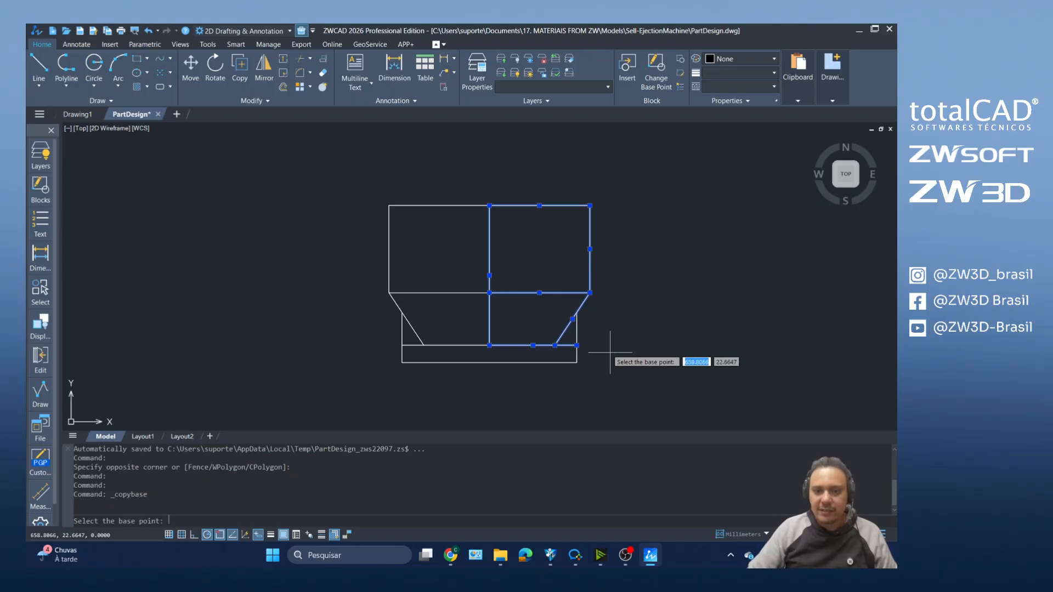
{"action": "left_click", "coordinate": [490, 206]}
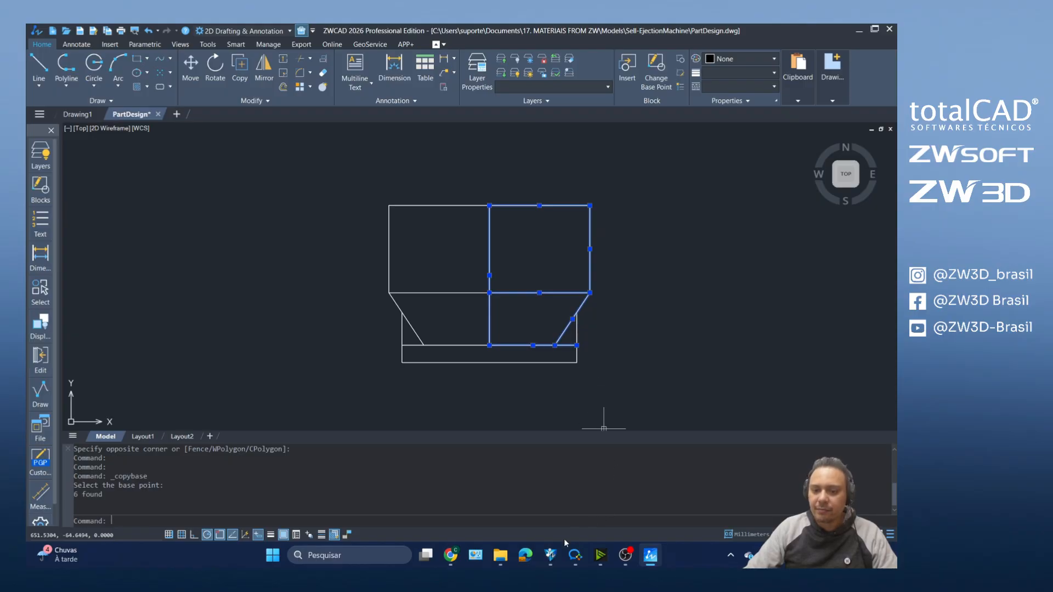
Step: Return to ZW3D and open a new sketch on the YZ plane of the BUCHA part
{"action": "left_click", "coordinate": [551, 555]}
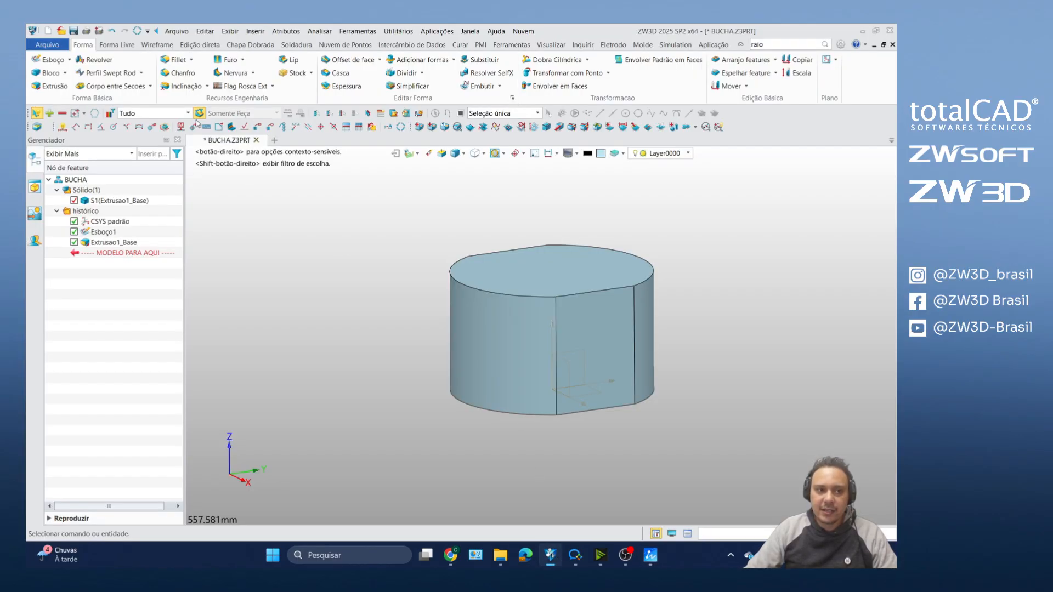
{"action": "left_click", "coordinate": [52, 59]}
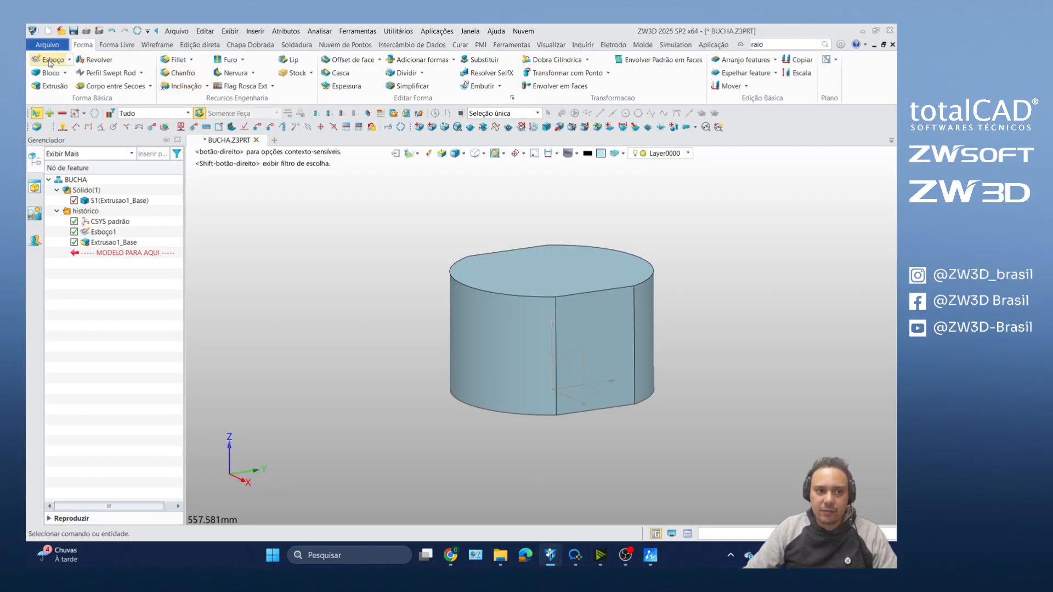
{"action": "left_click", "coordinate": [581, 359]}
{"action": "middle_click", "coordinate": [583, 349]}
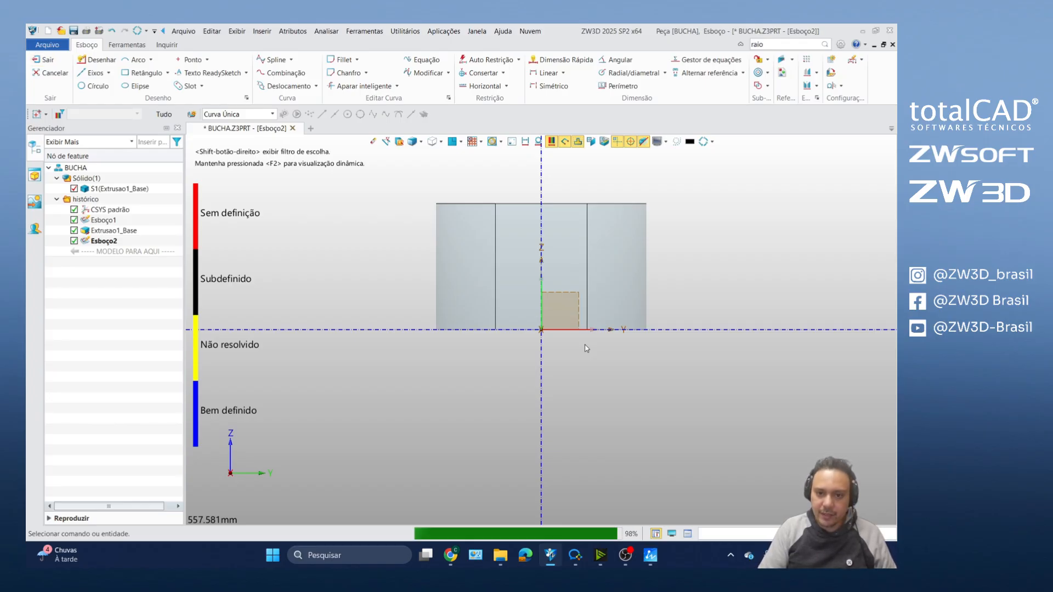
Step: Paste the copied half-profile into the sketch, placing its base point where the vertical axis meets the solid's top edge
{"action": "key", "text": "ctrl+v"}
{"action": "scroll", "coordinate": [574, 262], "scroll_direction": "down", "scroll_amount": 3}
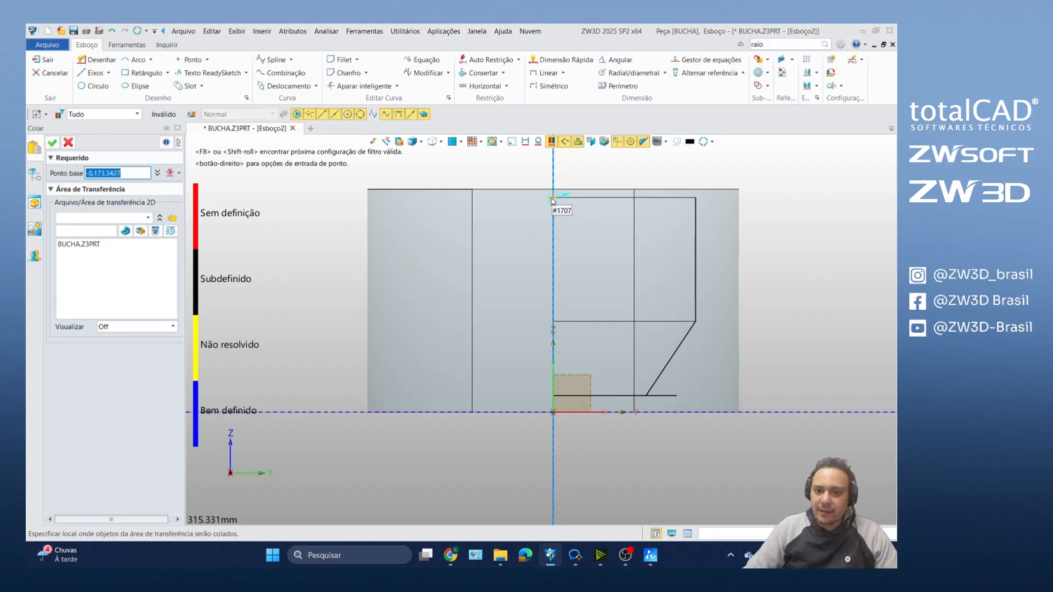
{"action": "left_click", "coordinate": [552, 191]}
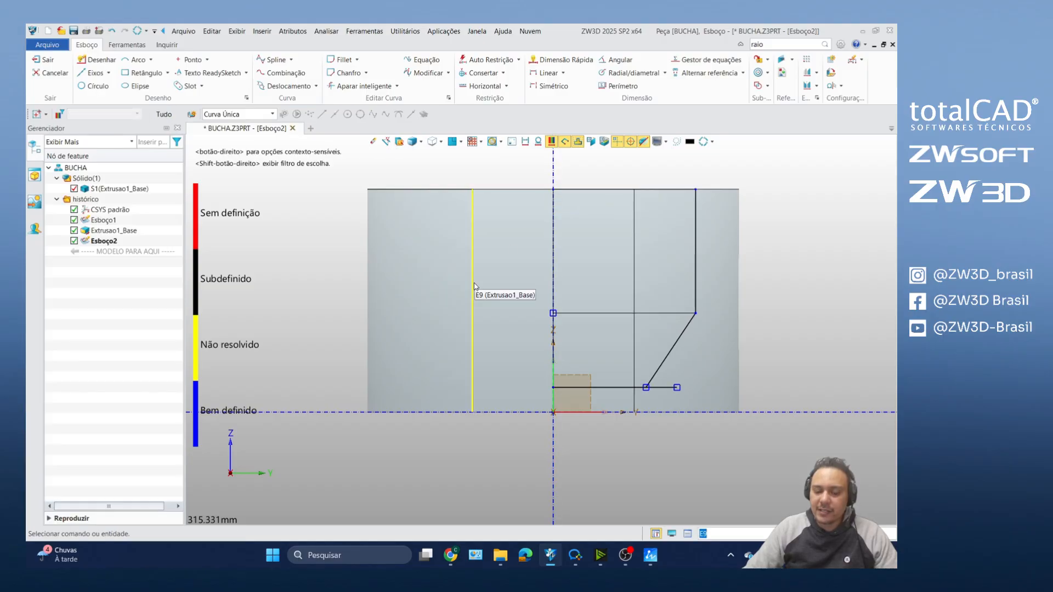
Step: Trim the inner horizontal line and the overhang of the lower line beyond the slanted edge, leaving one closed profile
{"action": "left_click", "coordinate": [359, 86]}
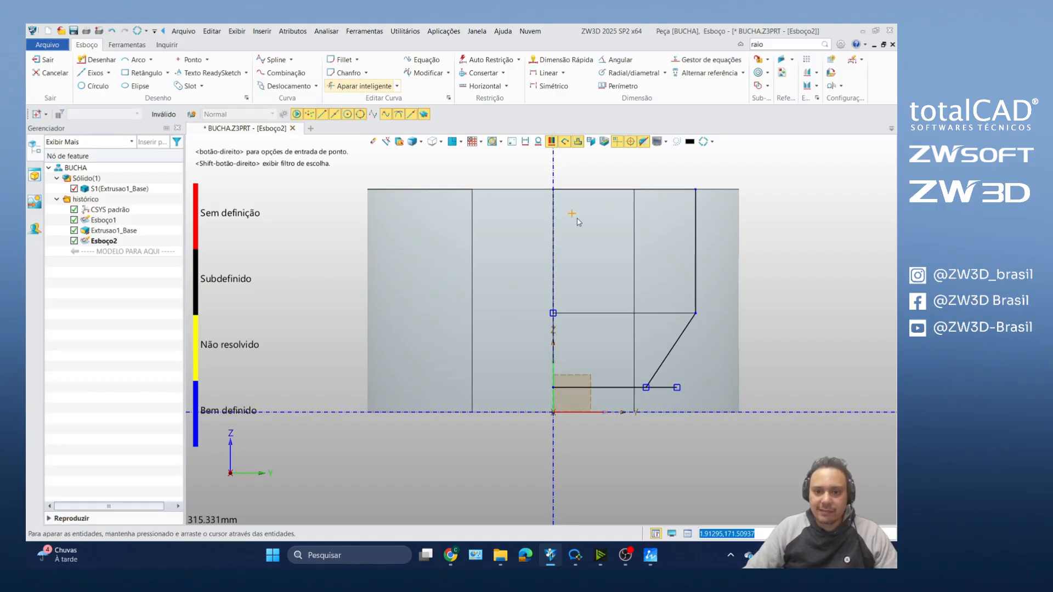
{"action": "mouse_move", "coordinate": [605, 282]}
{"action": "left_mouse_down"}
{"action": "mouse_move", "coordinate": [611, 364]}
{"action": "mouse_move", "coordinate": [661, 410]}
{"action": "left_mouse_up"}
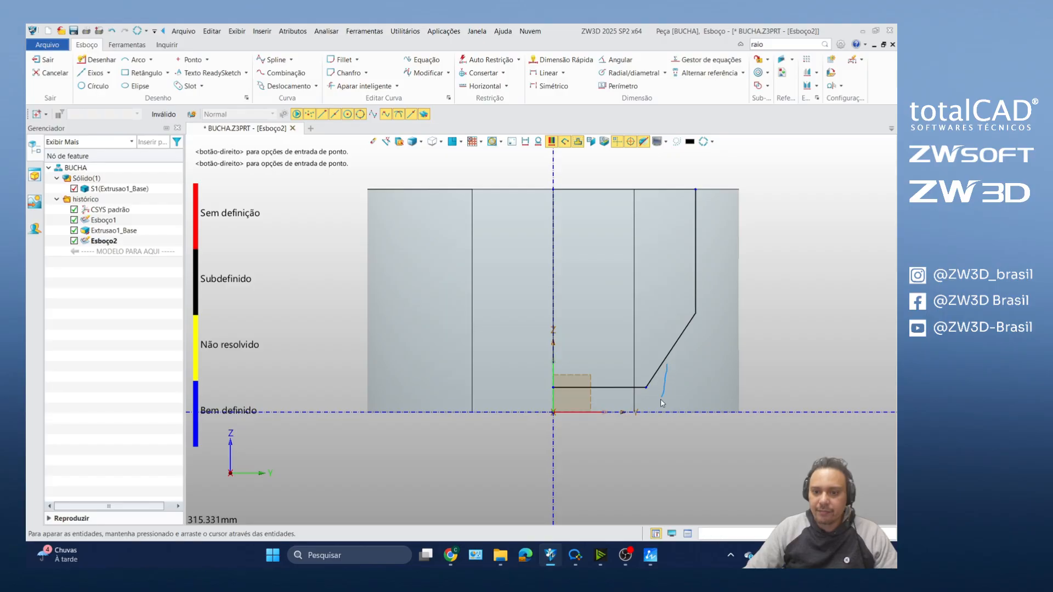
{"action": "scroll", "coordinate": [489, 449], "scroll_direction": "down", "scroll_amount": 3}
{"action": "scroll", "coordinate": [479, 462], "scroll_direction": "up", "scroll_amount": 2}
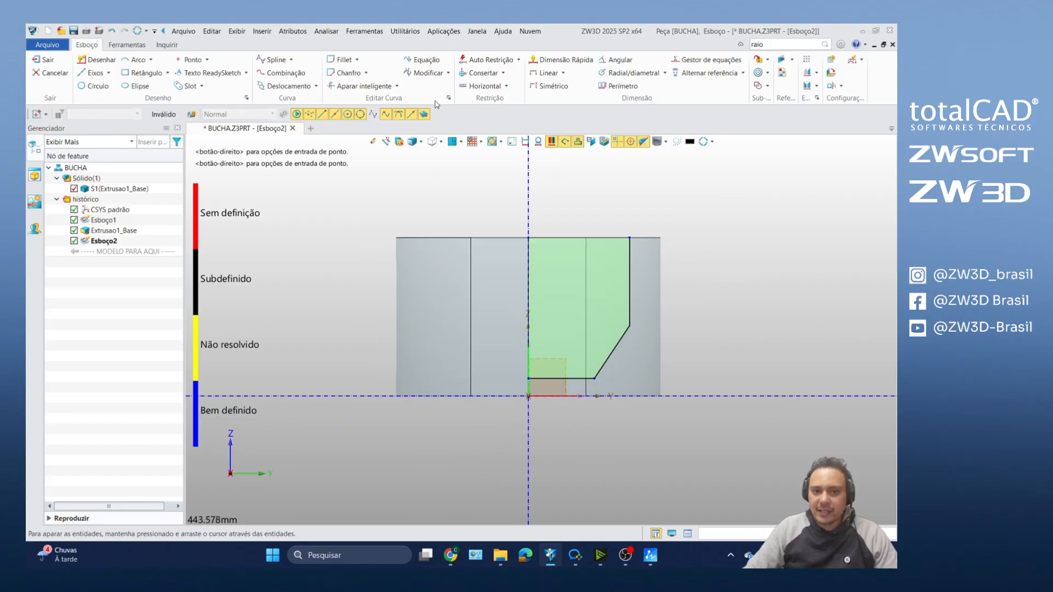
Step: Auto-constrain and dimension all five profile lines, using the upper corner on the vertical axis as the base point
{"action": "left_click", "coordinate": [481, 62]}
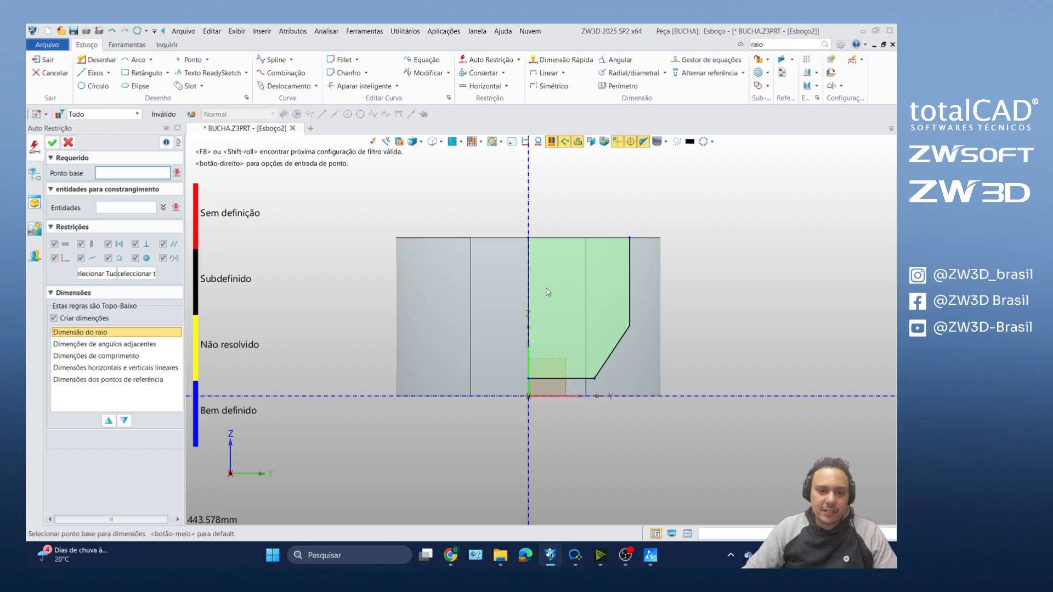
{"action": "left_click", "coordinate": [540, 240]}
{"action": "left_click", "coordinate": [527, 236]}
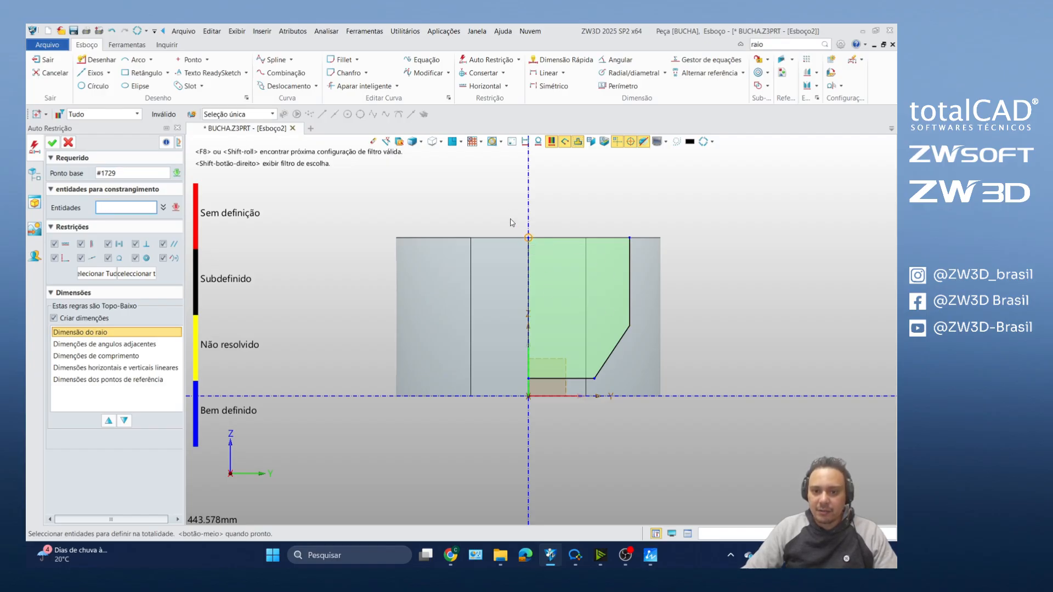
{"action": "mouse_move", "coordinate": [506, 213]}
{"action": "left_mouse_down"}
{"action": "mouse_move", "coordinate": [569, 261]}
{"action": "mouse_move", "coordinate": [644, 394]}
{"action": "left_mouse_up"}
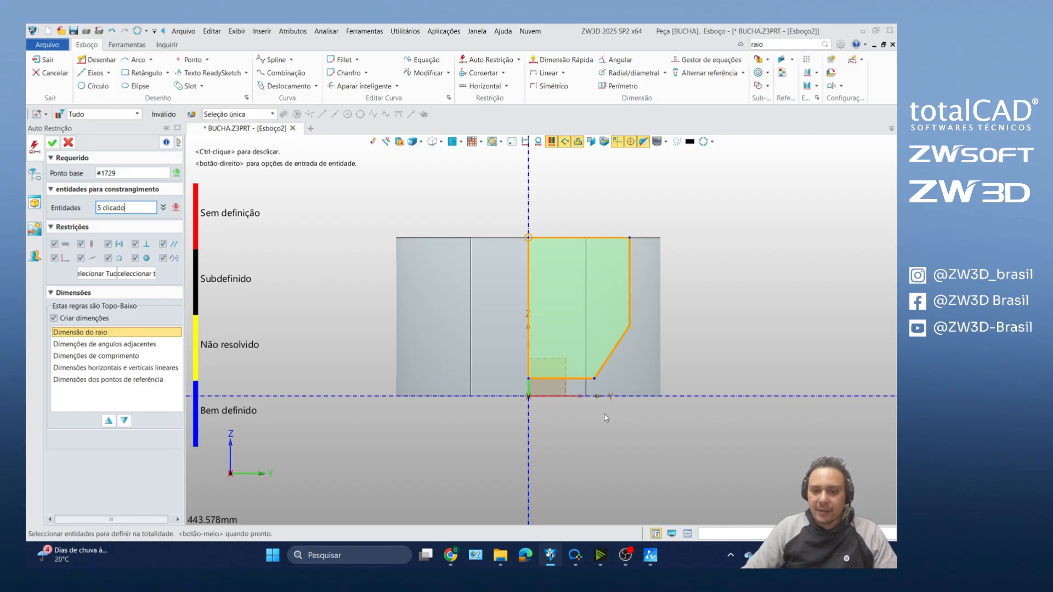
{"action": "left_click", "coordinate": [52, 142]}
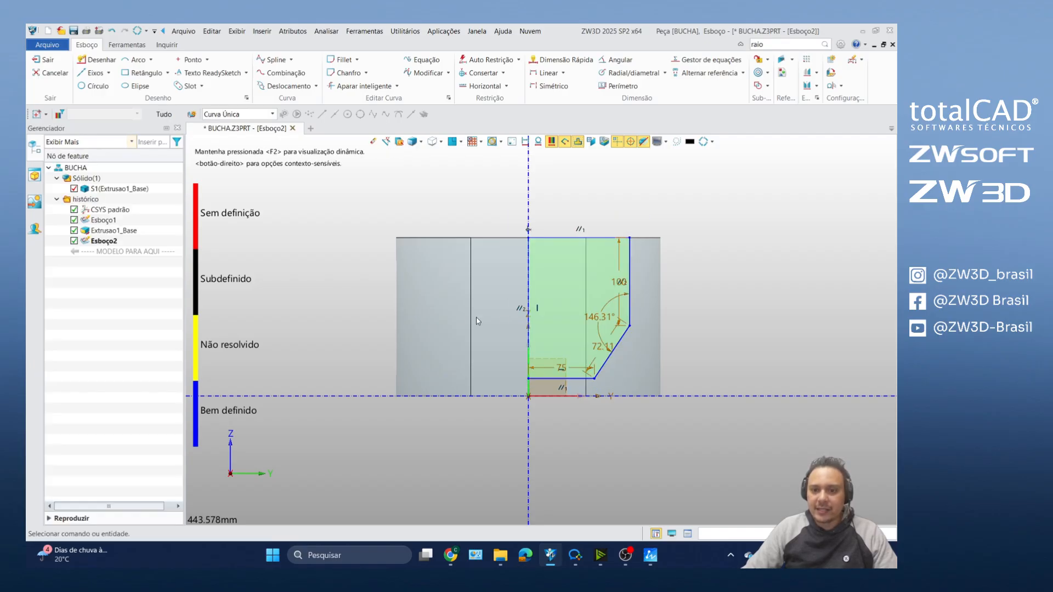
Step: Move the 100, 75 and slanted-edge dimensions outside the profile, and exit the sketch
{"action": "left_click_drag", "start_coordinate": [615, 279], "coordinate": [687, 269]}
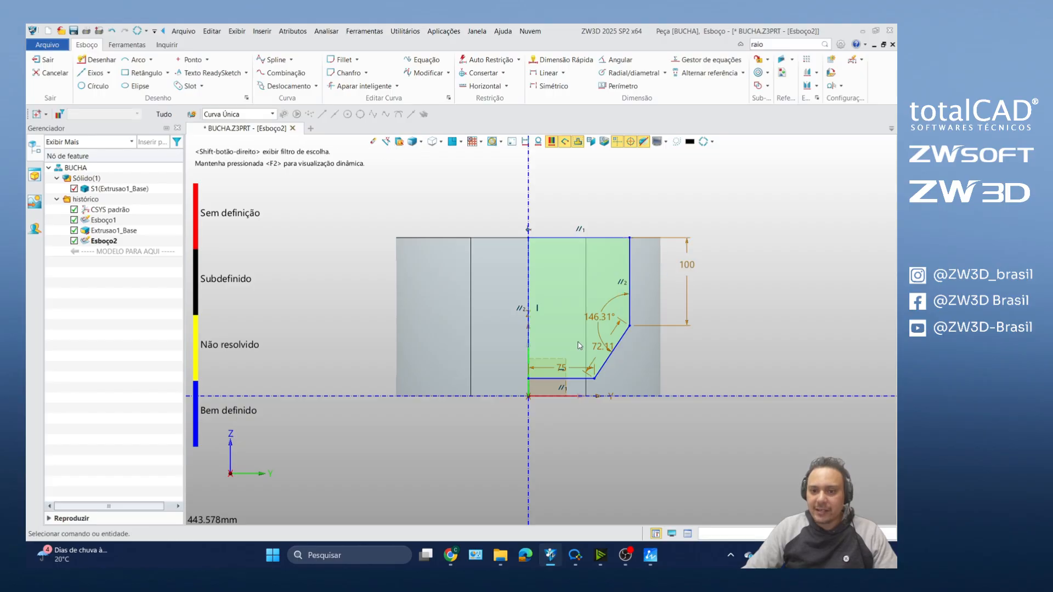
{"action": "left_click_drag", "start_coordinate": [571, 367], "coordinate": [577, 420]}
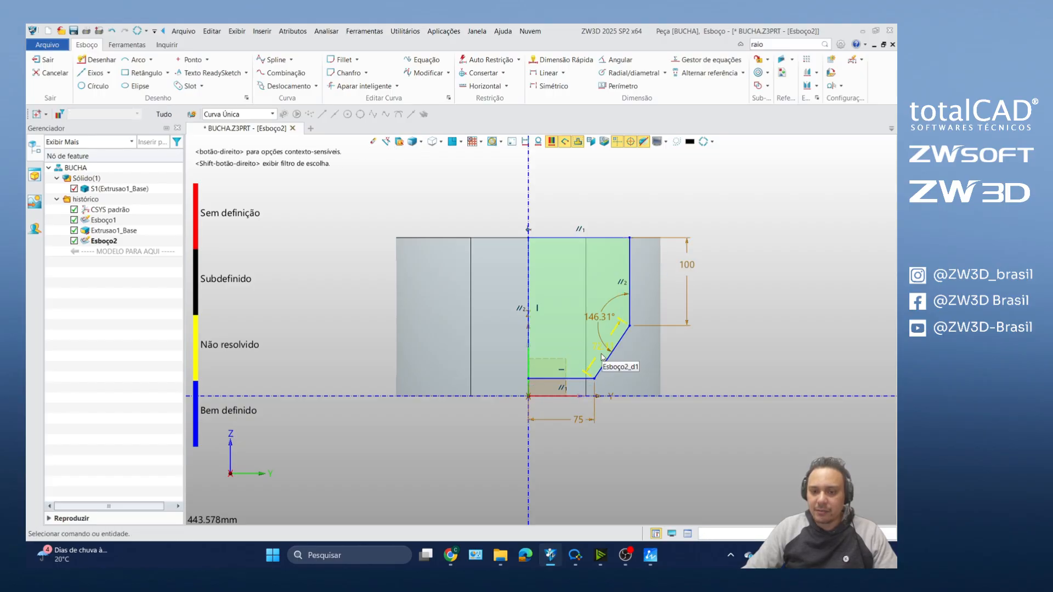
{"action": "left_click_drag", "start_coordinate": [593, 347], "coordinate": [642, 395]}
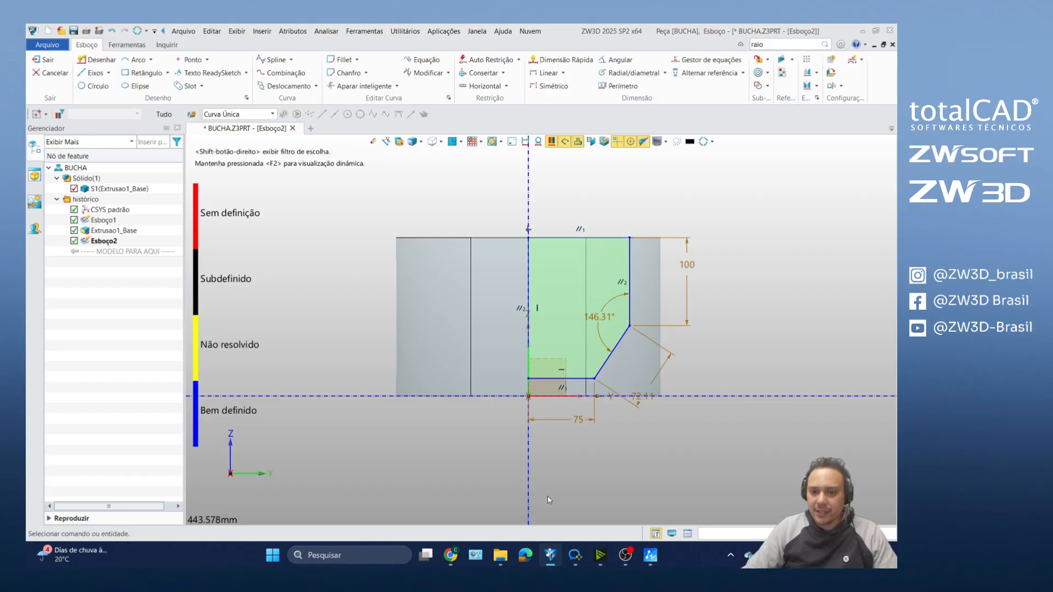
{"action": "left_click", "coordinate": [46, 60]}
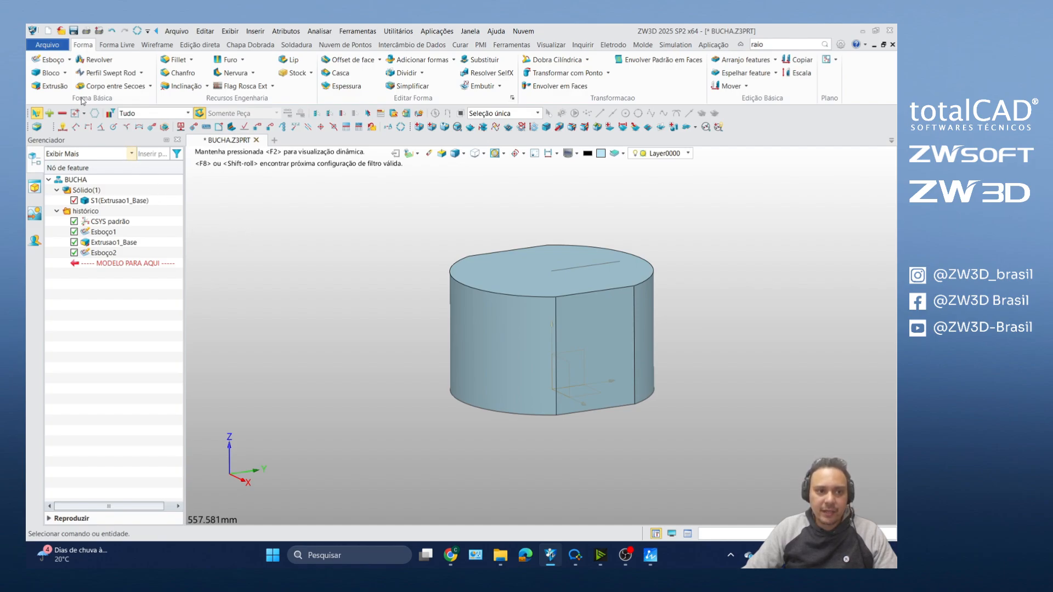
Step: Set up a 360° Revolve of the pasted half-profile about the Z axis
{"action": "left_click", "coordinate": [88, 60]}
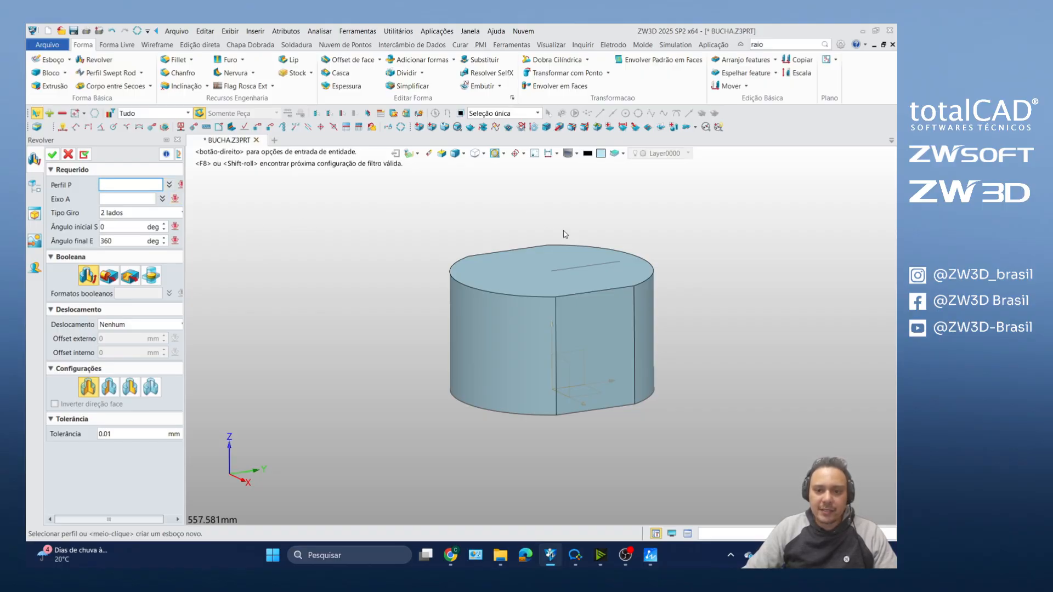
{"action": "left_click", "coordinate": [580, 266]}
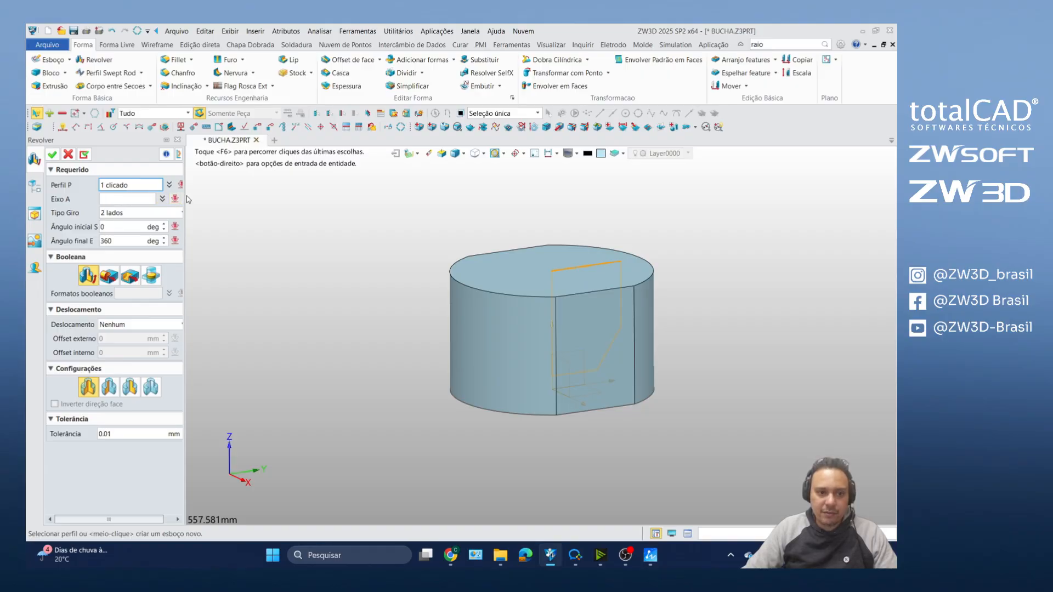
{"action": "left_click_drag", "start_coordinate": [187, 199], "coordinate": [248, 206]}
{"action": "left_click", "coordinate": [240, 199]}
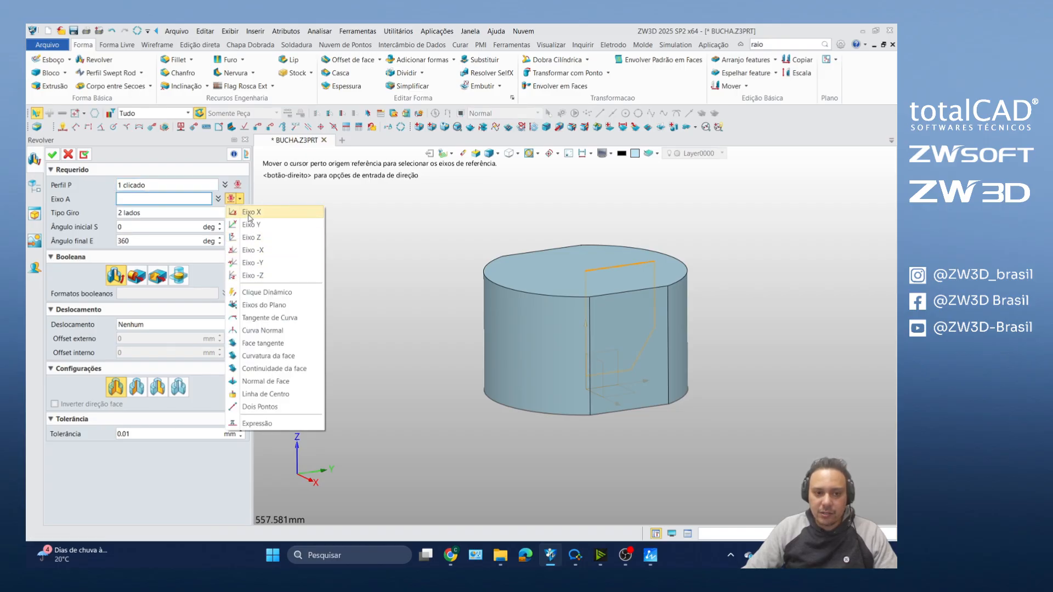
{"action": "left_click", "coordinate": [354, 238]}
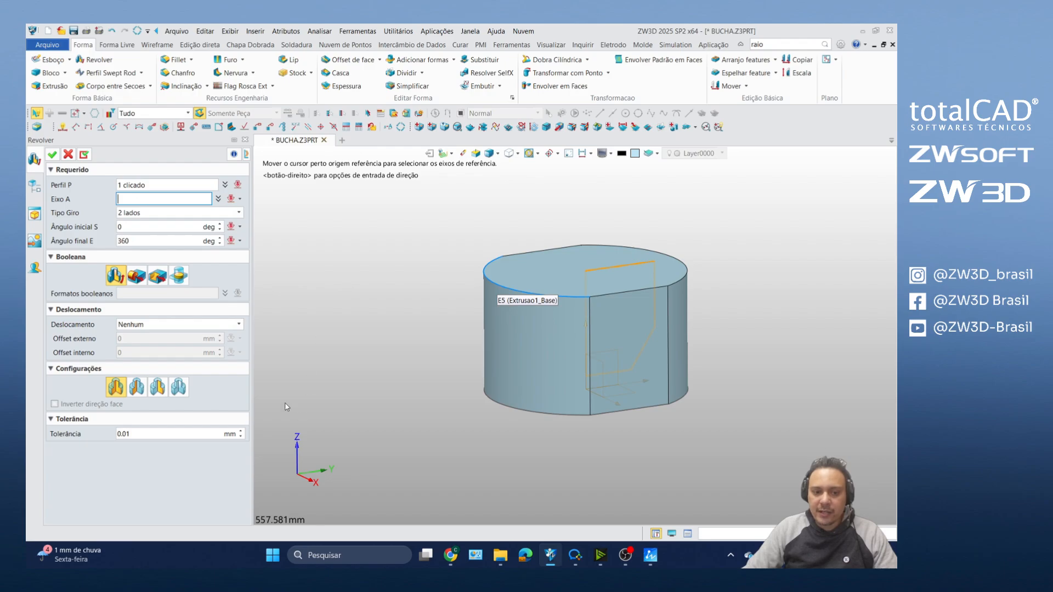
{"action": "left_click", "coordinate": [297, 440]}
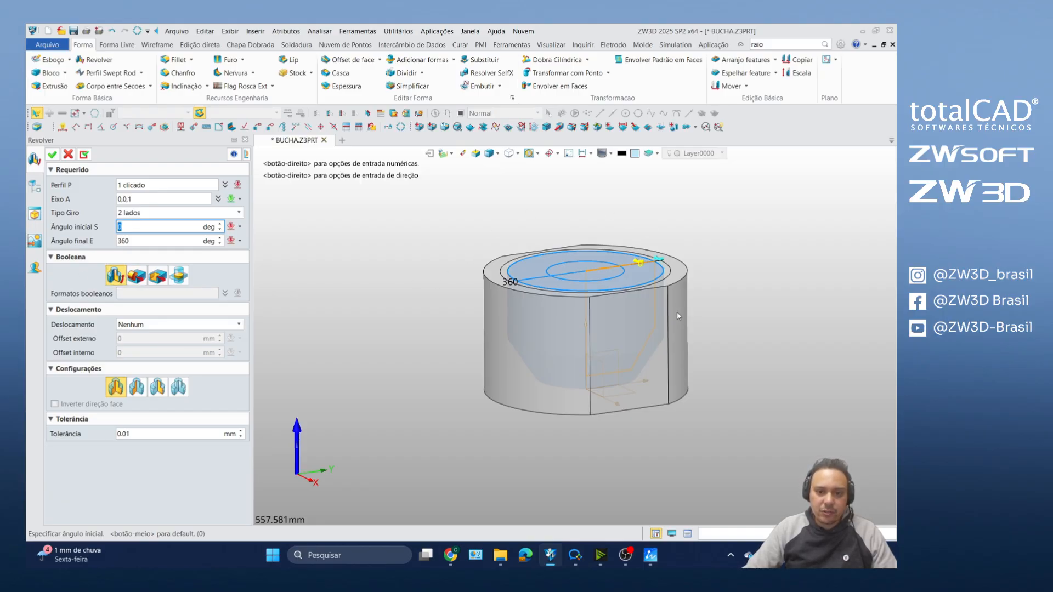
Step: Make the revolve subtract from the existing solid and accept the cut
{"action": "scroll", "coordinate": [590, 251], "scroll_direction": "up", "scroll_amount": 2}
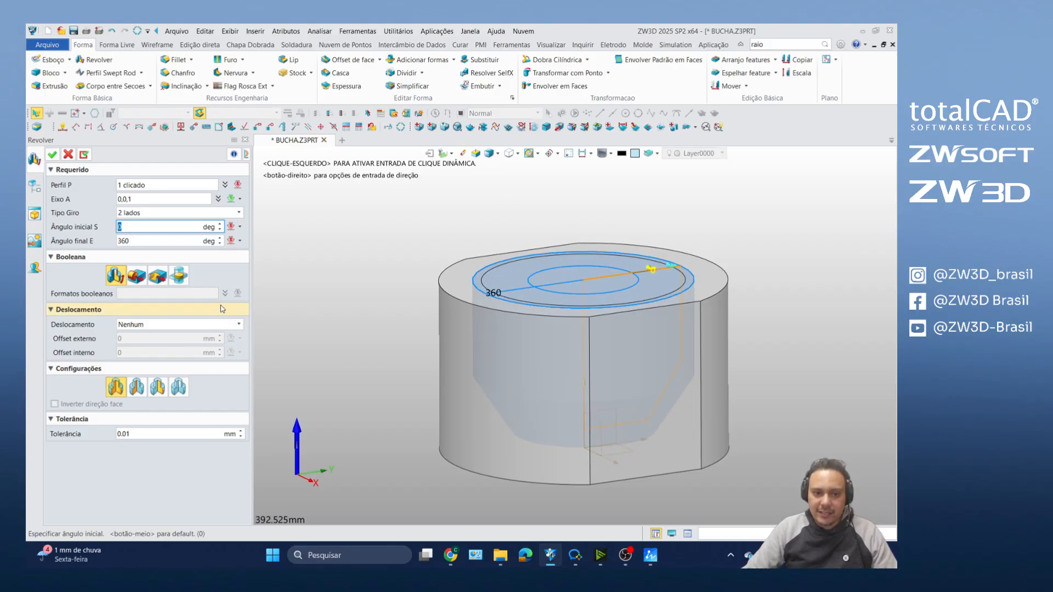
{"action": "left_click", "coordinate": [156, 279]}
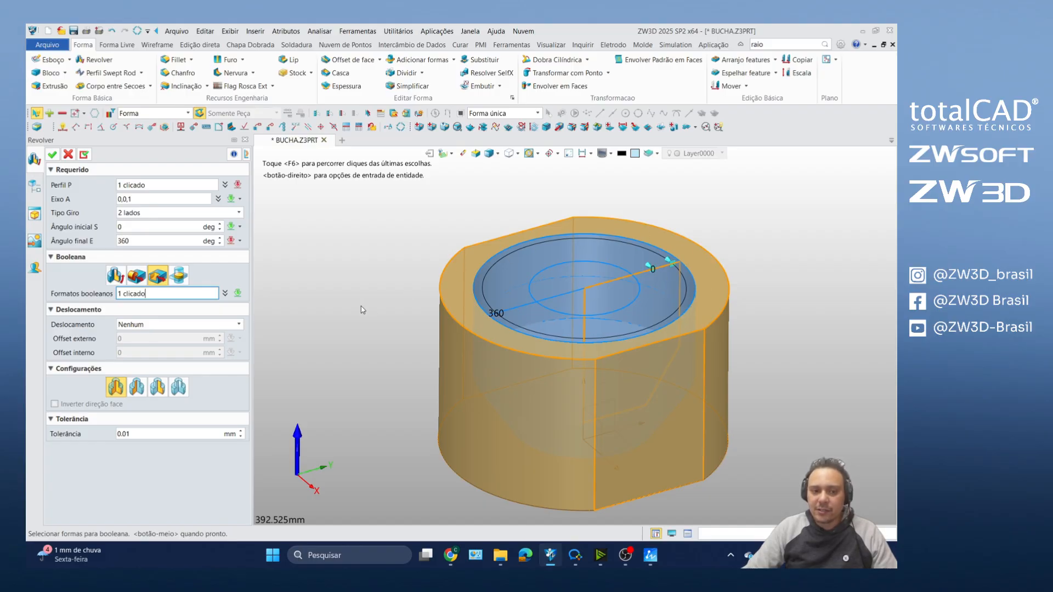
{"action": "left_click", "coordinate": [52, 154]}
Step: Start a simple hole on the closed underside of the bushing, positioned at the origin in the face's centre
{"action": "middle_click_drag", "start_coordinate": [417, 215], "coordinate": [396, 263]}
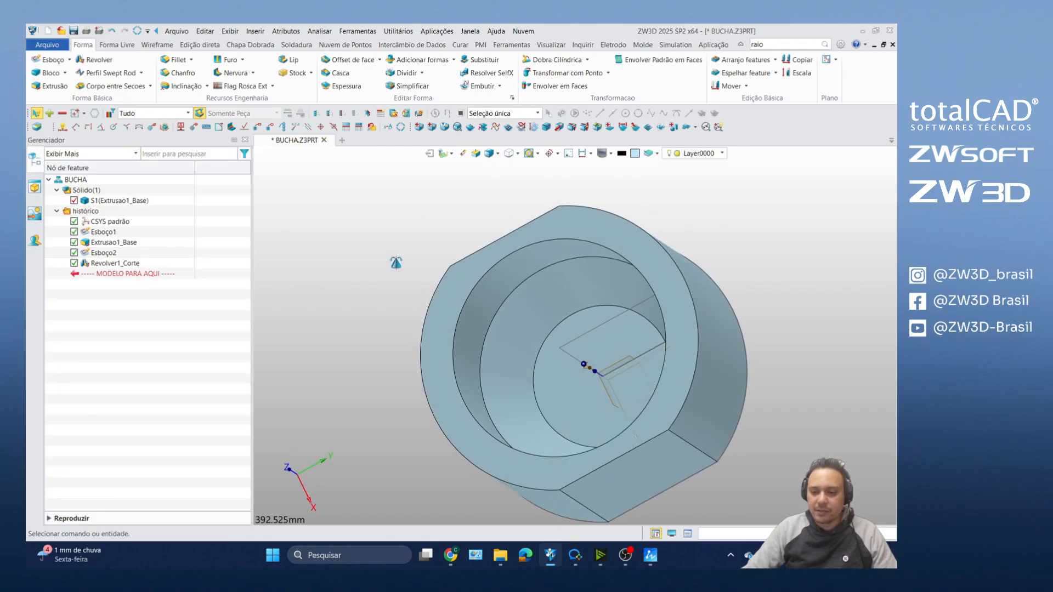
{"action": "middle_click_drag", "start_coordinate": [396, 263], "coordinate": [591, 113]}
{"action": "scroll", "coordinate": [550, 219], "scroll_direction": "down", "scroll_amount": 3}
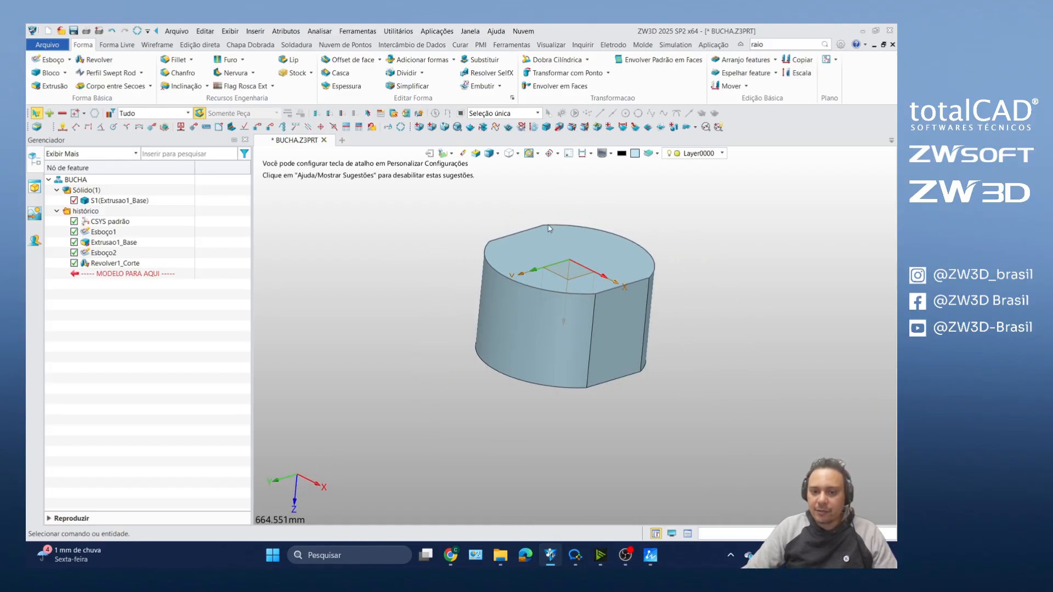
{"action": "scroll", "coordinate": [550, 232], "scroll_direction": "up", "scroll_amount": 4}
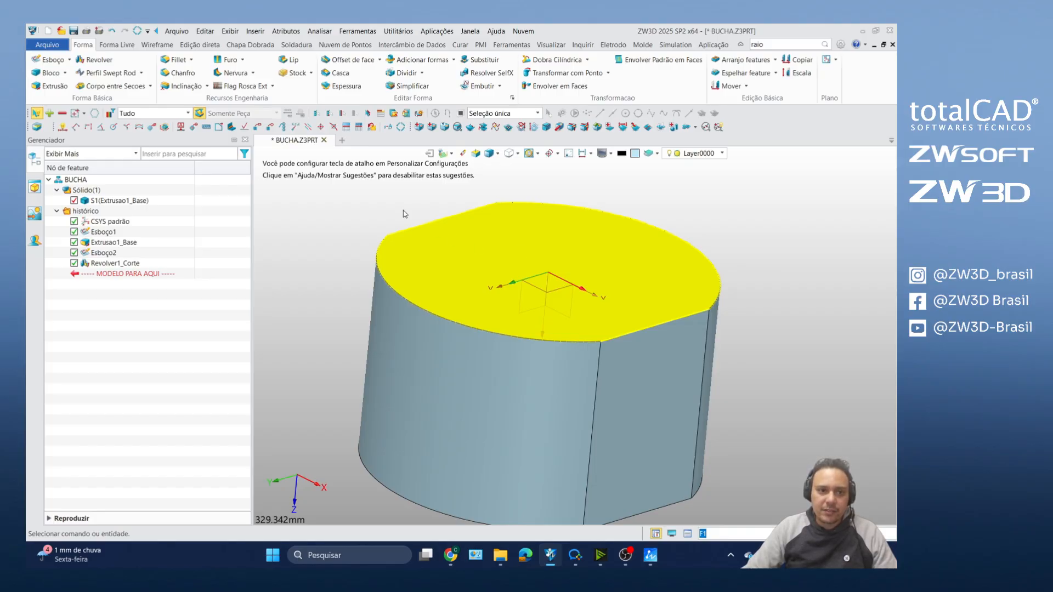
{"action": "left_click", "coordinate": [221, 60]}
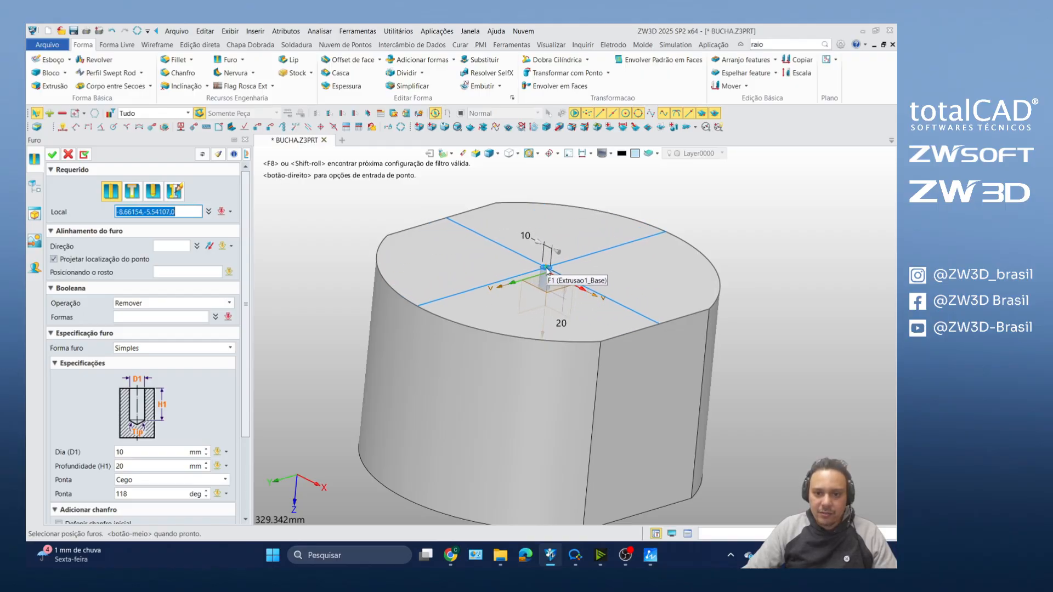
{"action": "left_click", "coordinate": [547, 270]}
{"action": "left_click", "coordinate": [547, 273]}
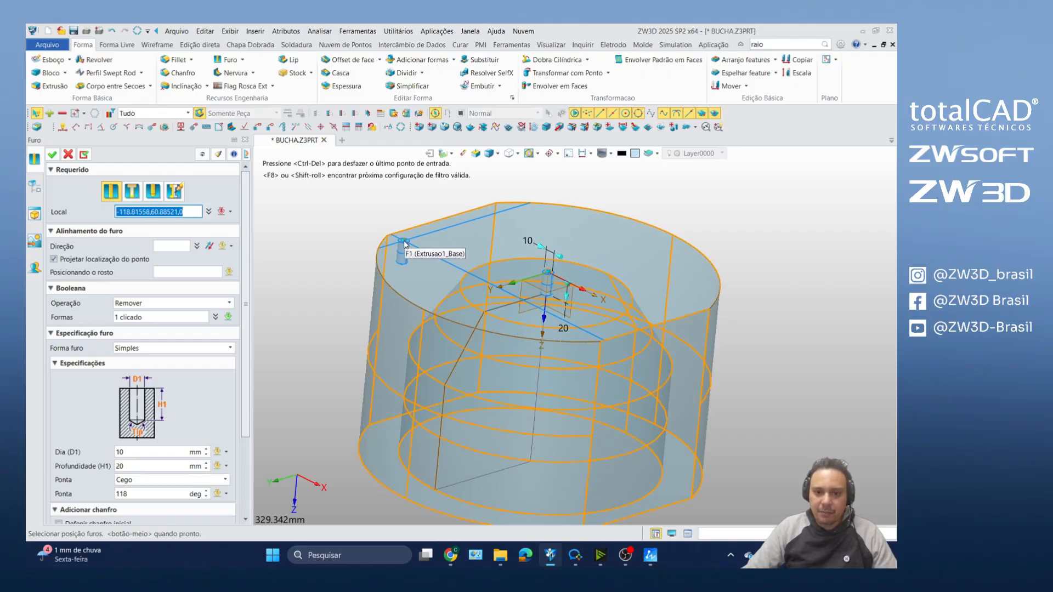
{"action": "scroll", "coordinate": [400, 247], "scroll_direction": "down", "scroll_amount": 5}
{"action": "scroll", "coordinate": [356, 246], "scroll_direction": "up", "scroll_amount": 4}
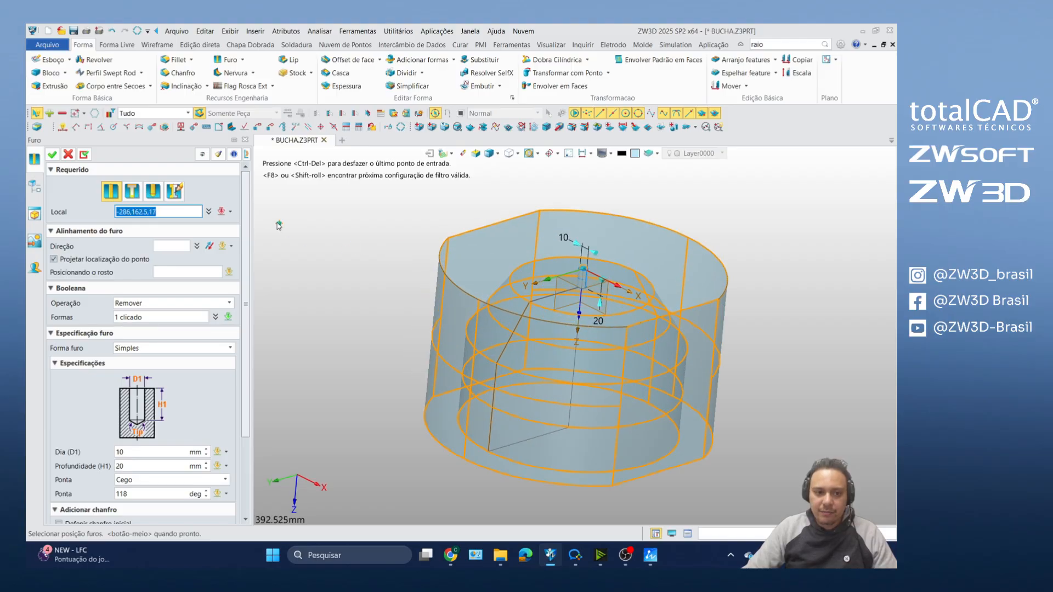
Step: Set the hole's diameter to 200 mm, end it through all, and accept it
{"action": "left_click_drag", "start_coordinate": [248, 198], "coordinate": [253, 289]}
{"action": "left_click", "coordinate": [133, 347]}
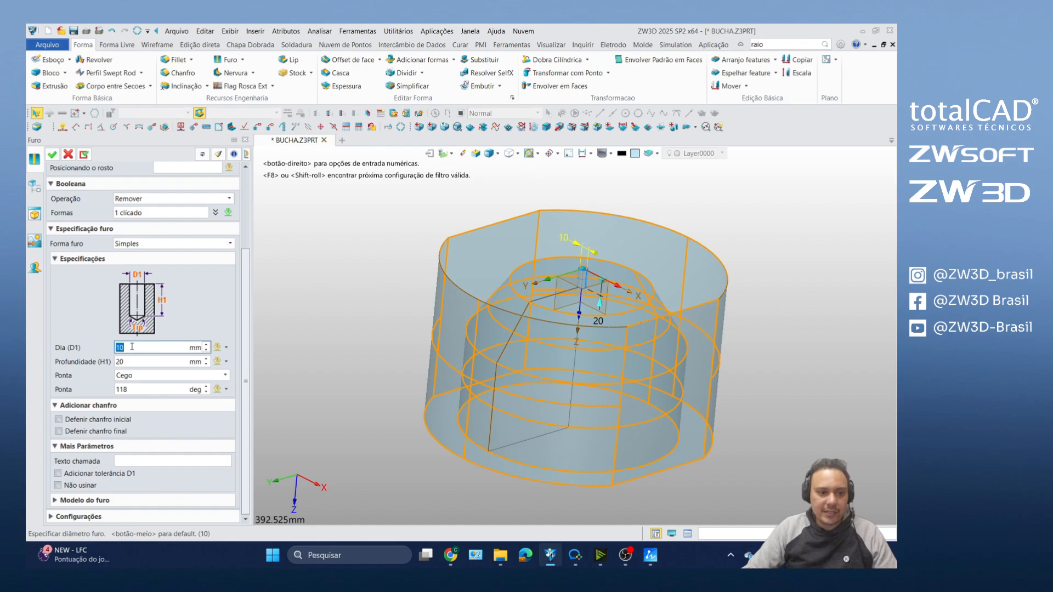
{"action": "type", "text": "200"}
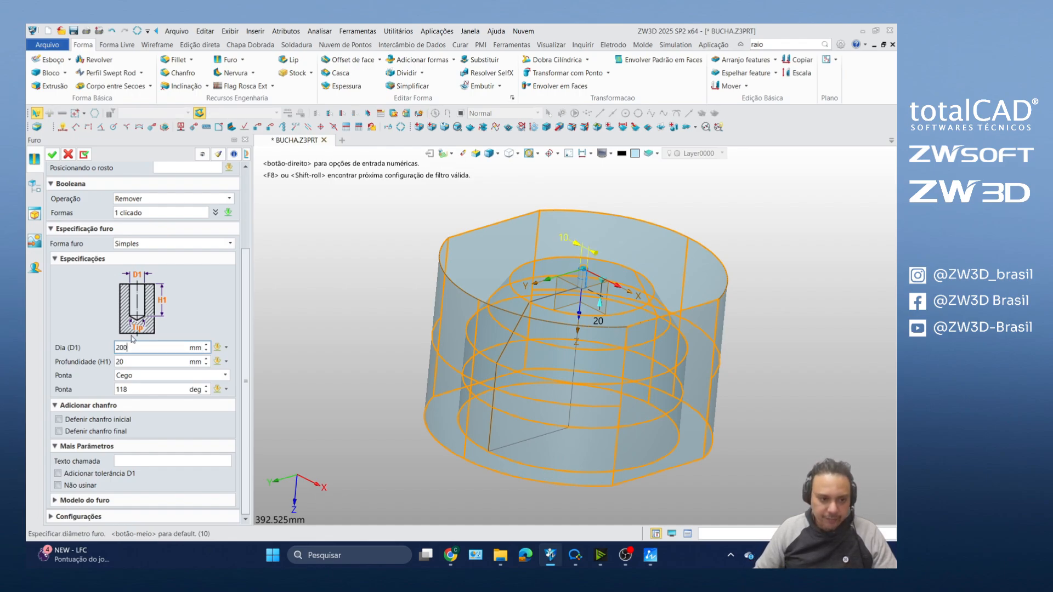
{"action": "left_click", "coordinate": [136, 377]}
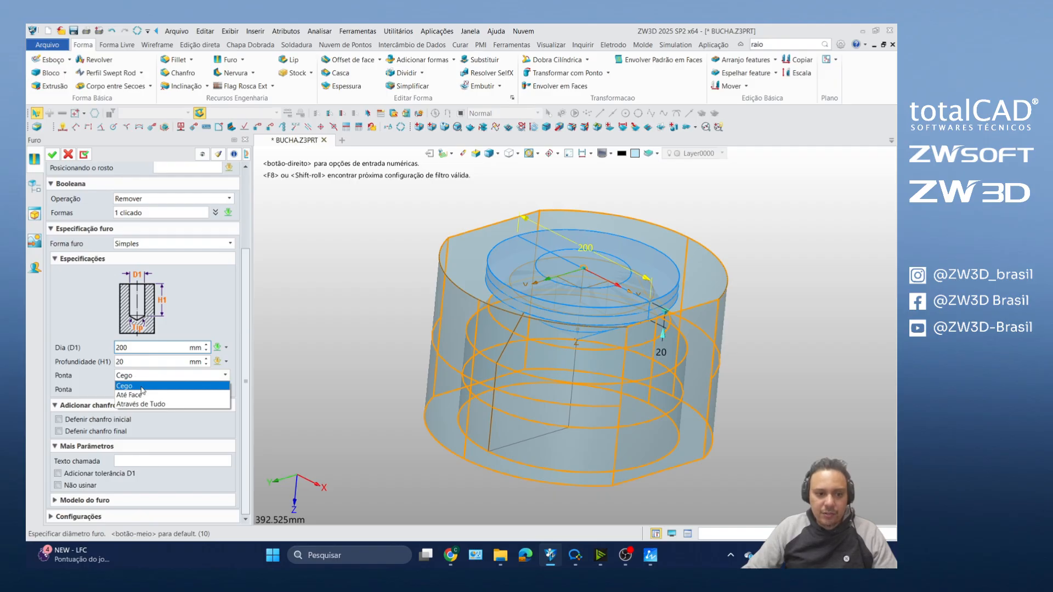
{"action": "left_click", "coordinate": [137, 404]}
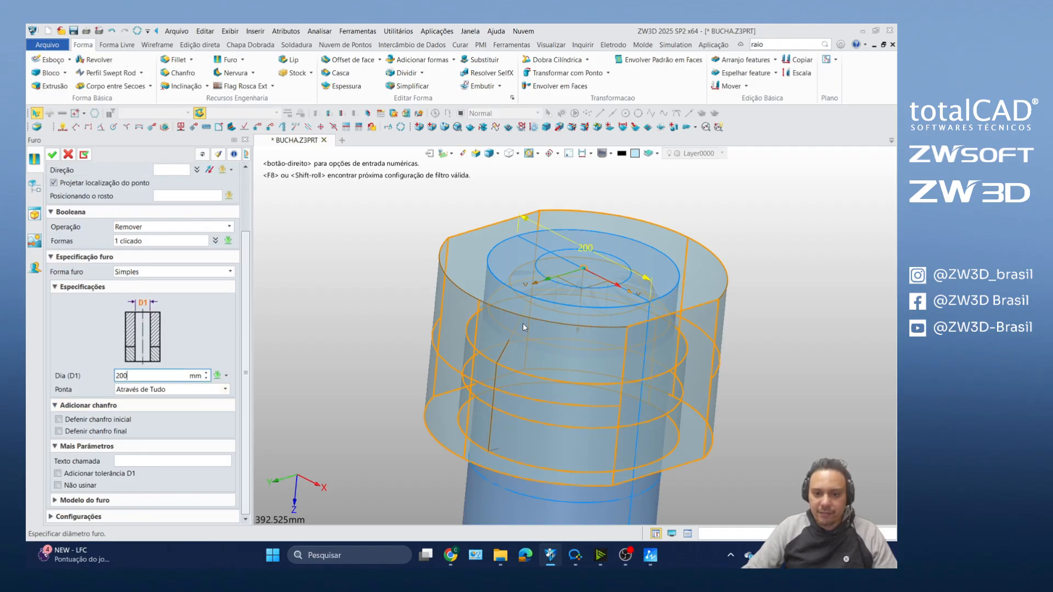
{"action": "scroll", "coordinate": [522, 323], "scroll_direction": "down", "scroll_amount": 4}
{"action": "left_click", "coordinate": [52, 155]}
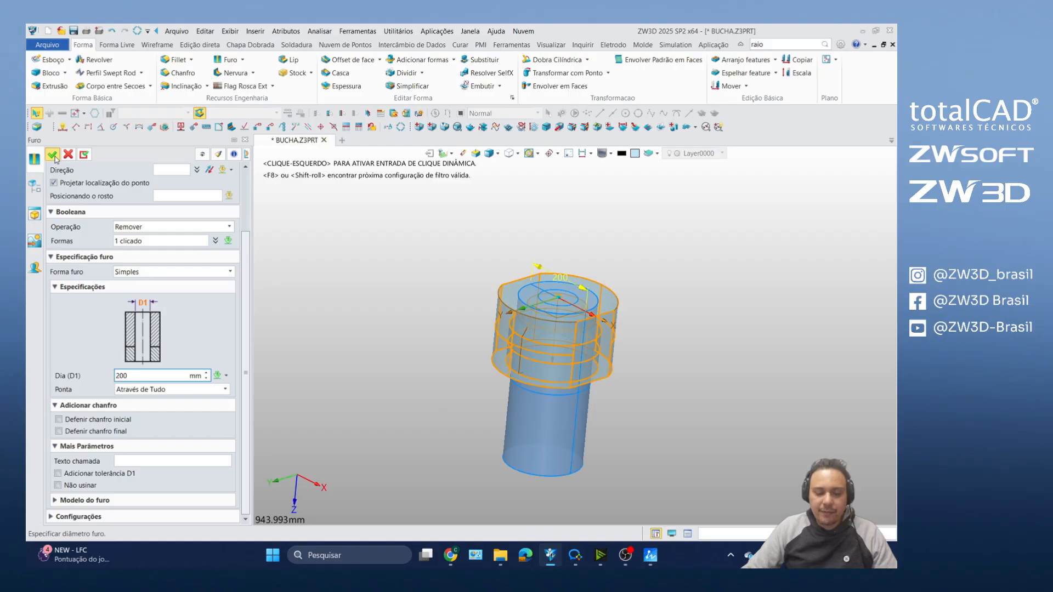
Step: Start another hole on the bushing and set its shape to counterbore (Rebaixo)
{"action": "scroll", "coordinate": [591, 349], "scroll_direction": "up", "scroll_amount": 4}
{"action": "scroll", "coordinate": [422, 250], "scroll_direction": "up", "scroll_amount": 5}
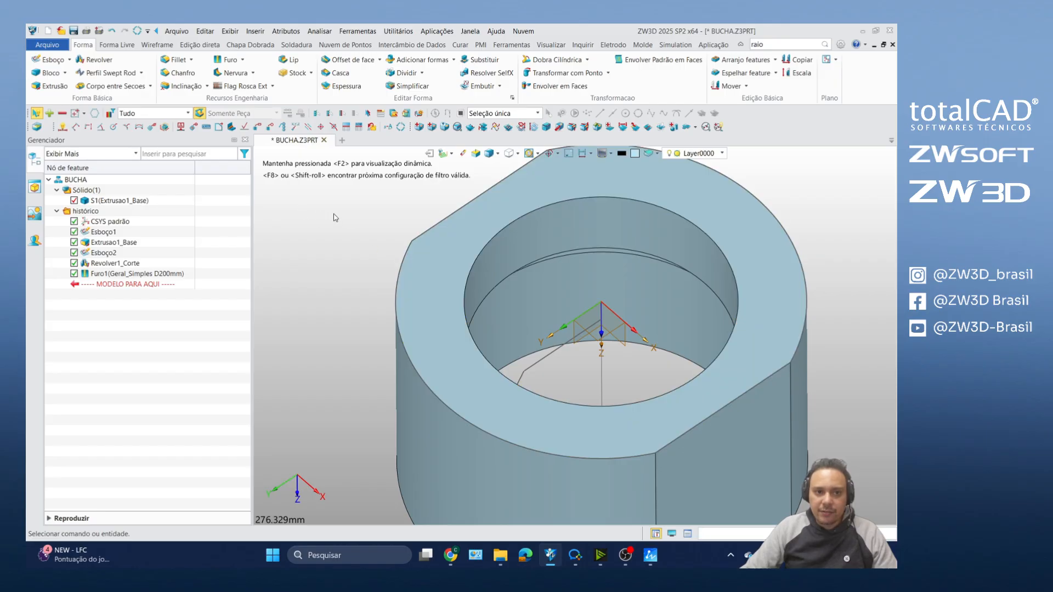
{"action": "scroll", "coordinate": [384, 242], "scroll_direction": "down", "scroll_amount": 6}
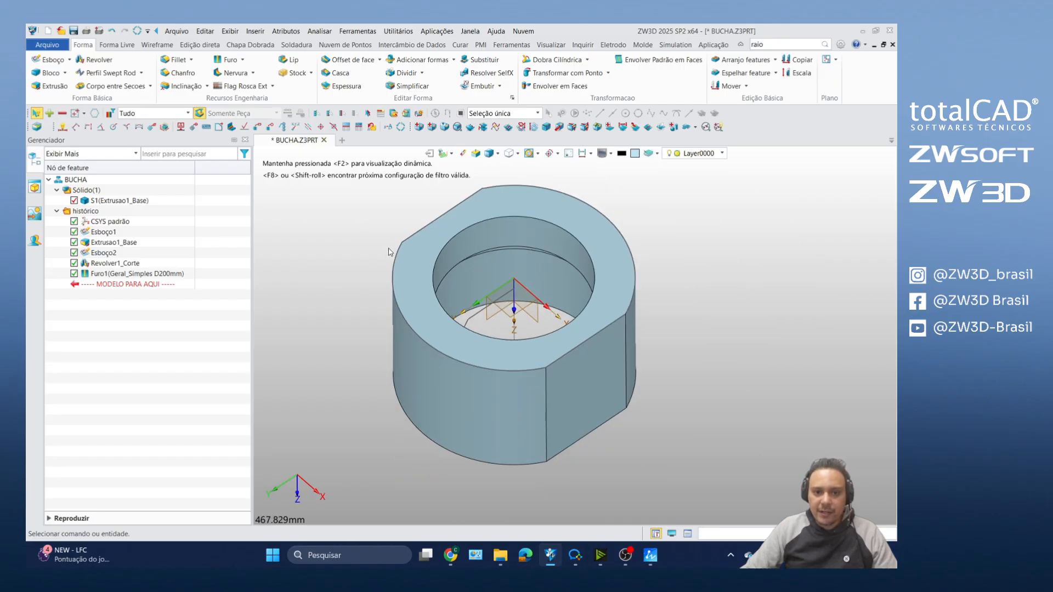
{"action": "left_click", "coordinate": [228, 60]}
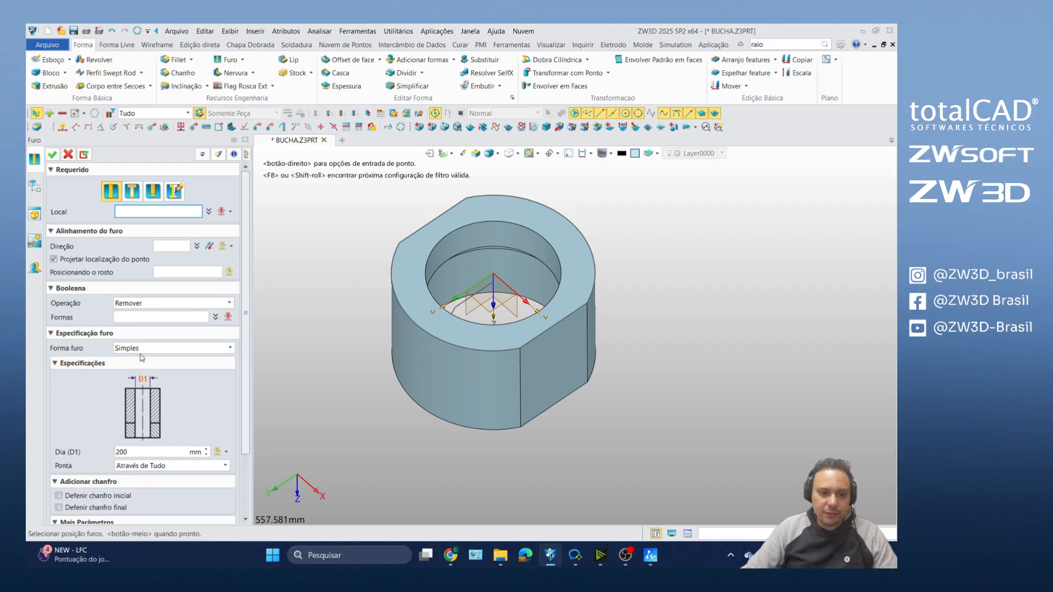
{"action": "left_click", "coordinate": [168, 350]}
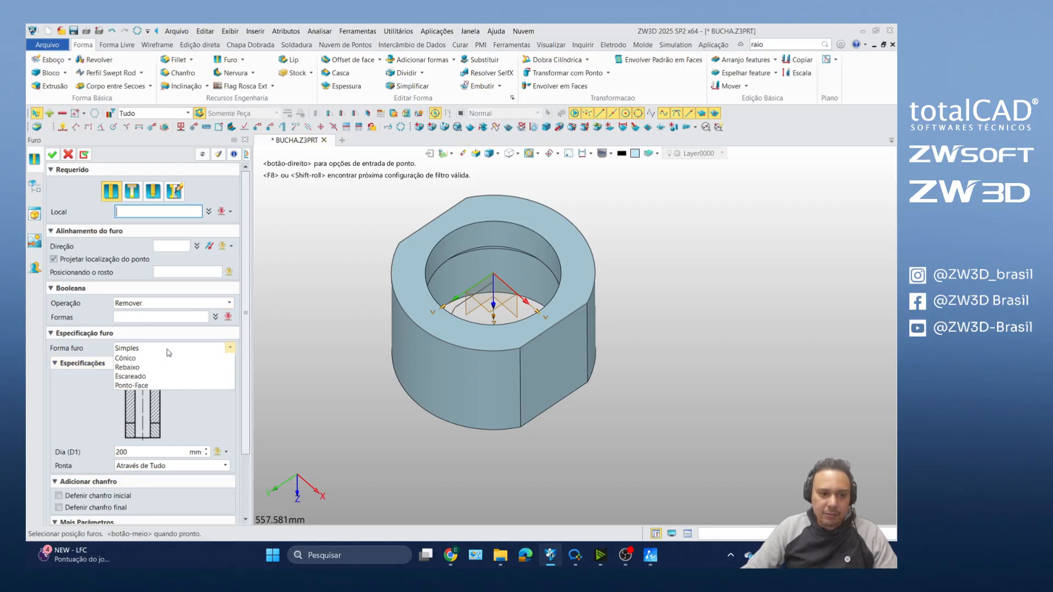
{"action": "left_click", "coordinate": [169, 351]}
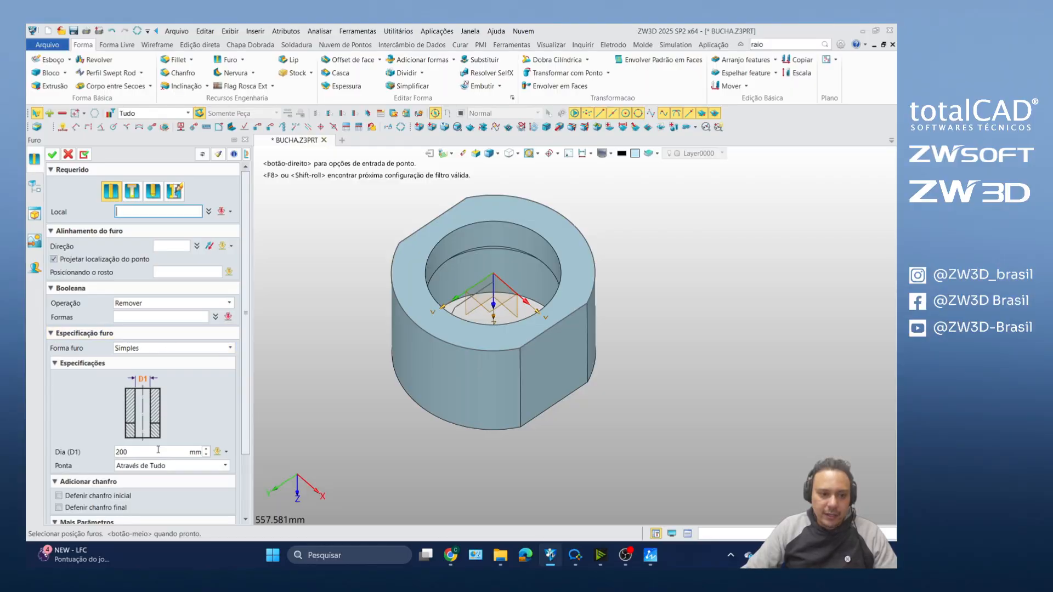
{"action": "left_click", "coordinate": [185, 350]}
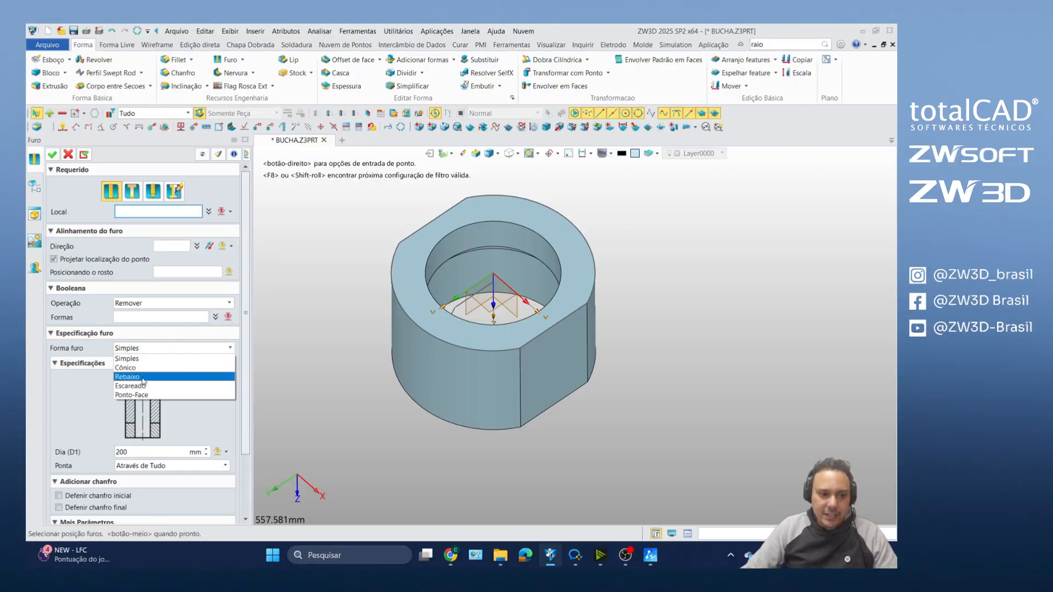
{"action": "left_click", "coordinate": [143, 376]}
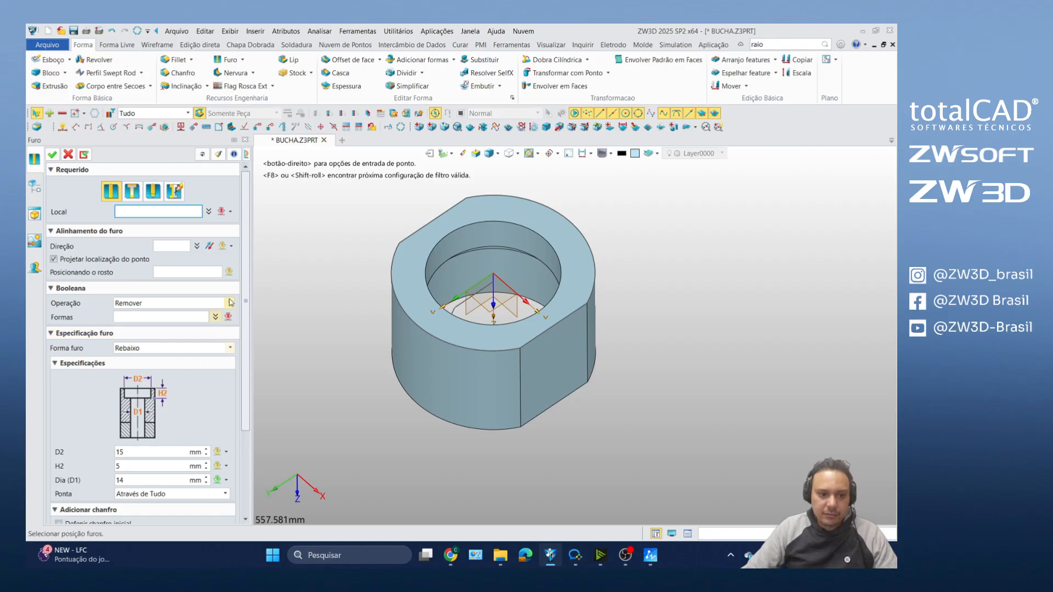
Step: Switch the counterbore to a clearance hole (Furo com folga) and set its screw size to M20 with the ISO standard
{"action": "scroll", "coordinate": [246, 356], "scroll_direction": "down", "scroll_amount": 4}
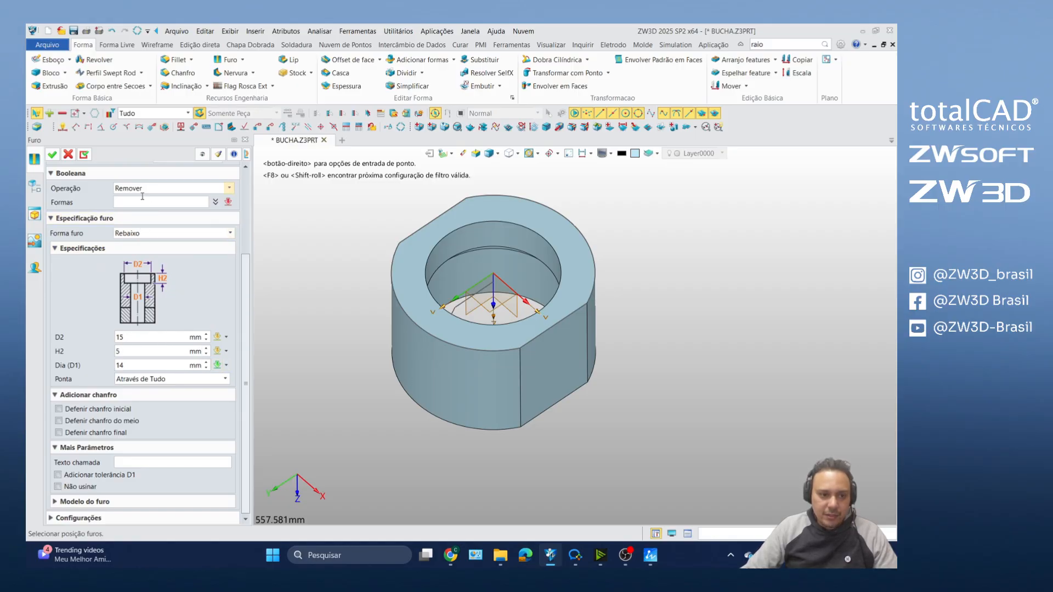
{"action": "scroll", "coordinate": [134, 223], "scroll_direction": "up", "scroll_amount": 1}
{"action": "scroll", "coordinate": [134, 223], "scroll_direction": "up", "scroll_amount": 2}
{"action": "left_click", "coordinate": [131, 176]}
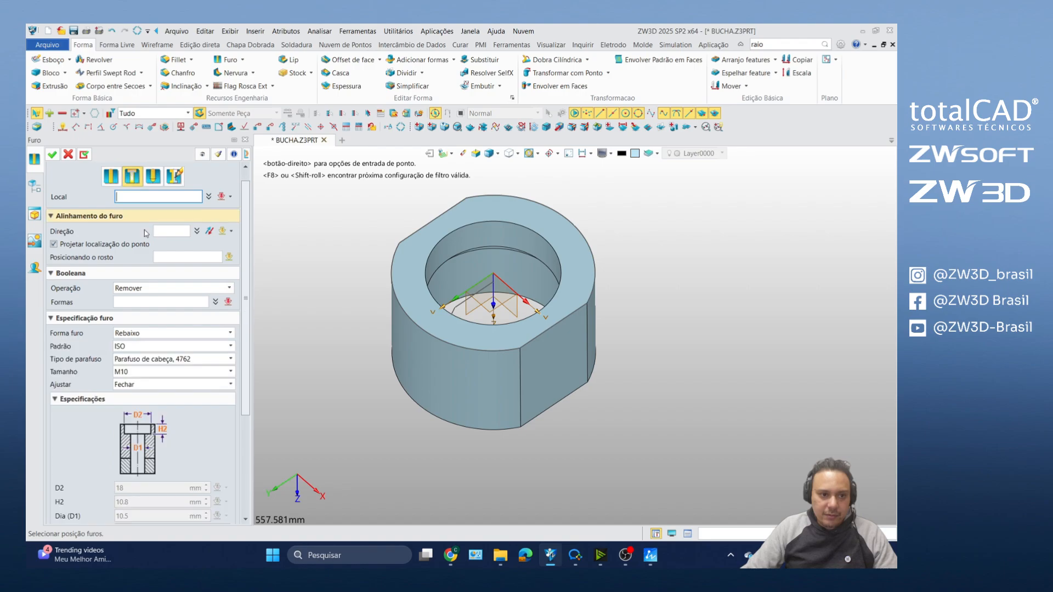
{"action": "scroll", "coordinate": [163, 328], "scroll_direction": "down", "scroll_amount": 1}
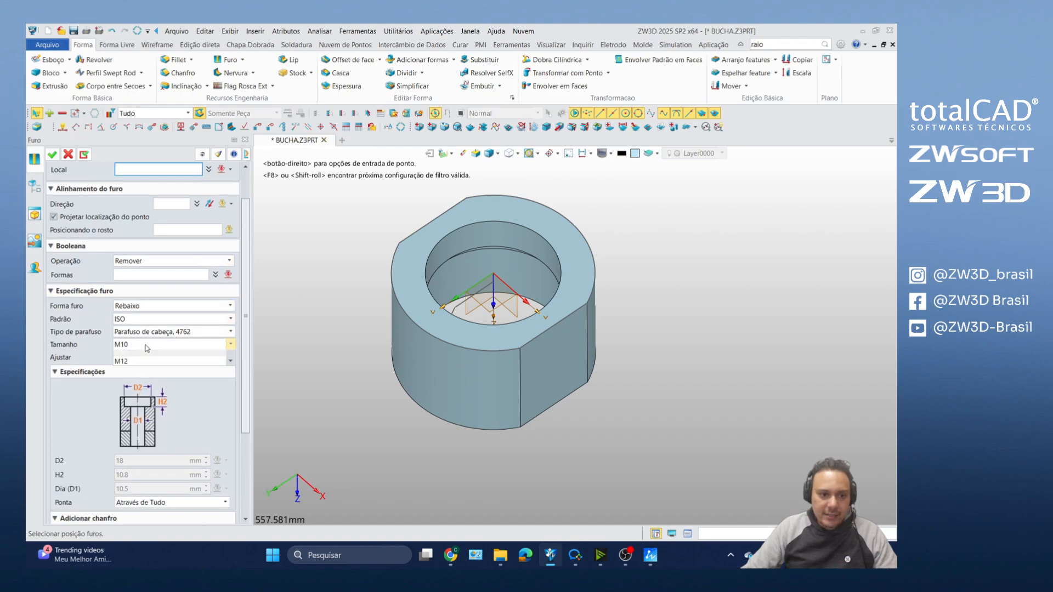
{"action": "left_click", "coordinate": [147, 346]}
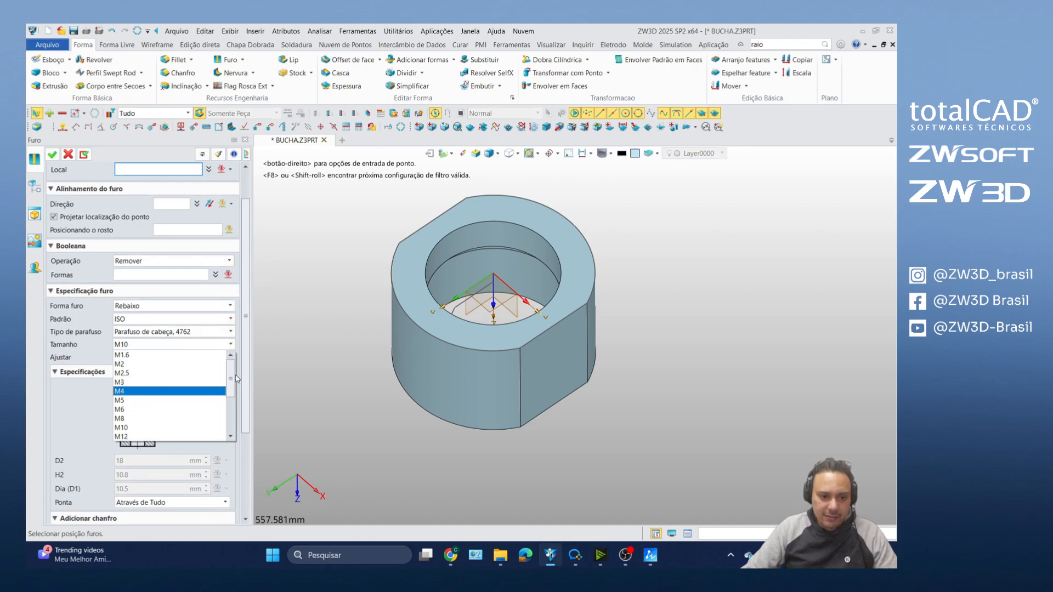
{"action": "left_click_drag", "start_coordinate": [231, 380], "coordinate": [230, 396]}
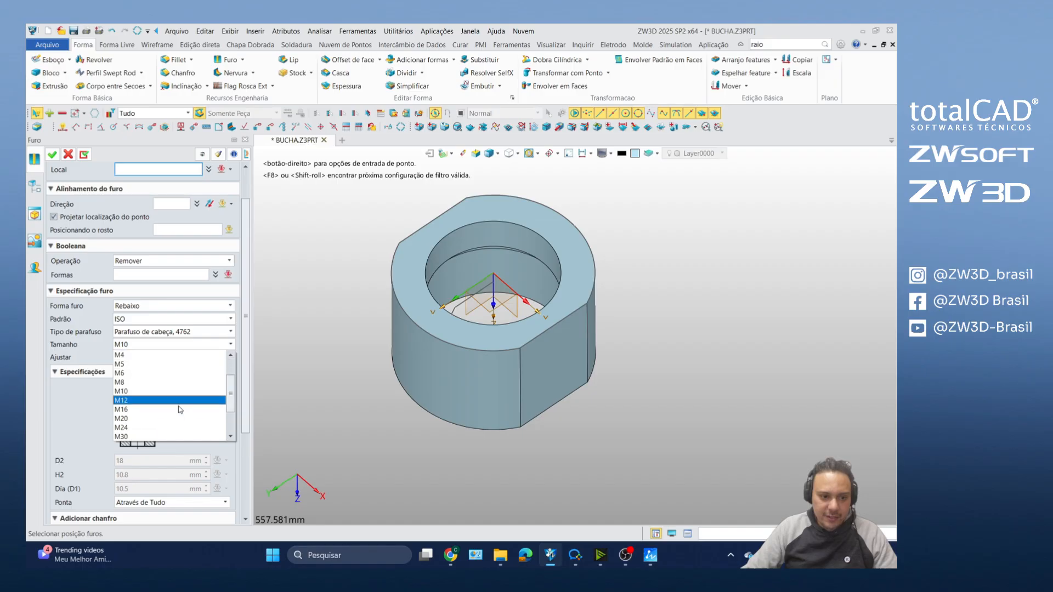
{"action": "left_click", "coordinate": [151, 419]}
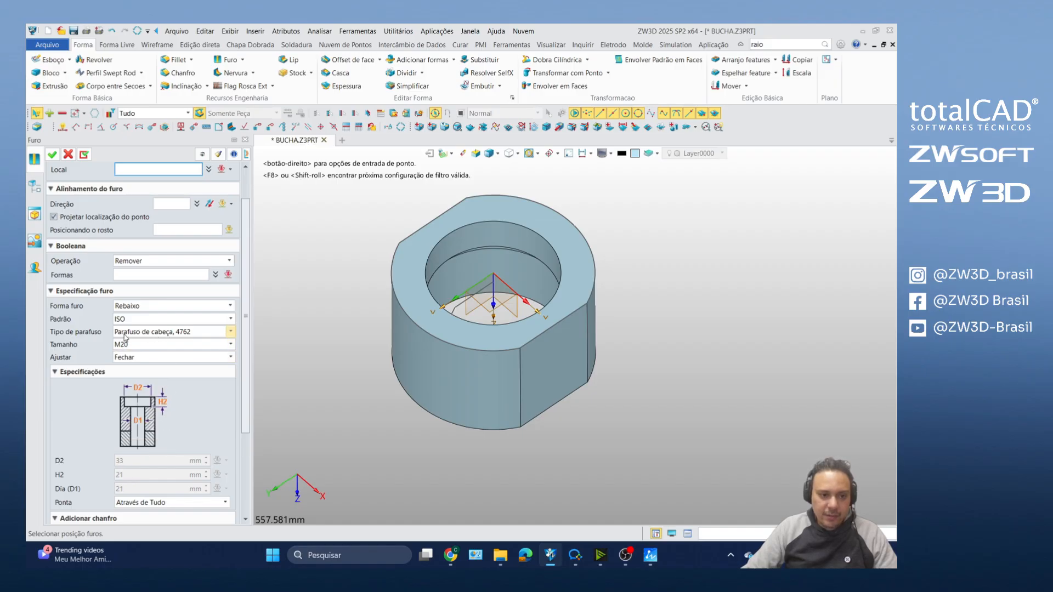
{"action": "left_click", "coordinate": [191, 321]}
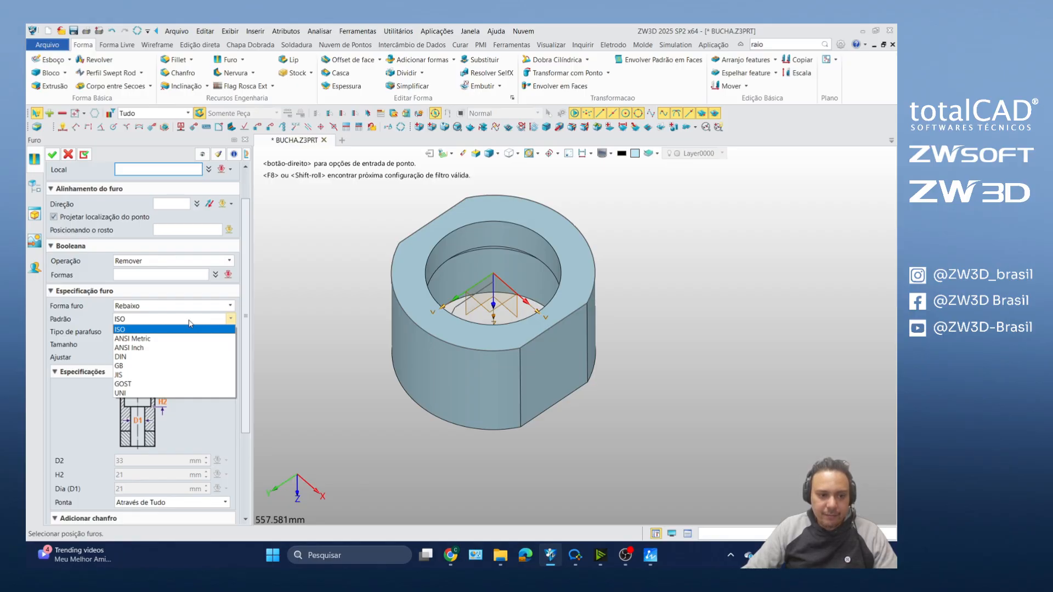
{"action": "left_click", "coordinate": [191, 321]}
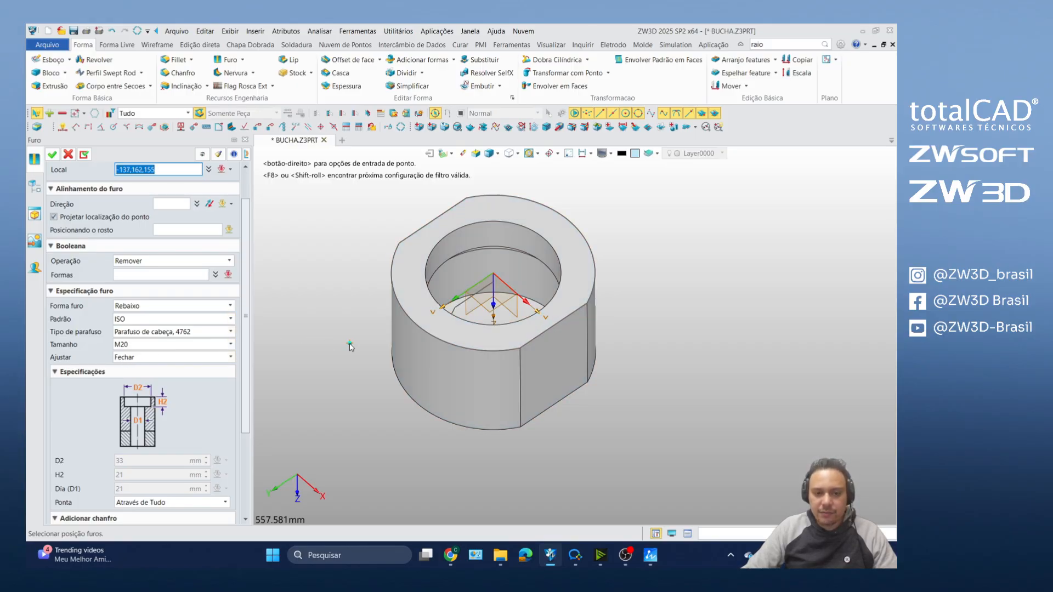
Step: Try the Normal, Soltar and Personalizado fits on the M20 clearance hole and return the fit to Fechar
{"action": "left_click_drag", "start_coordinate": [246, 242], "coordinate": [247, 212]}
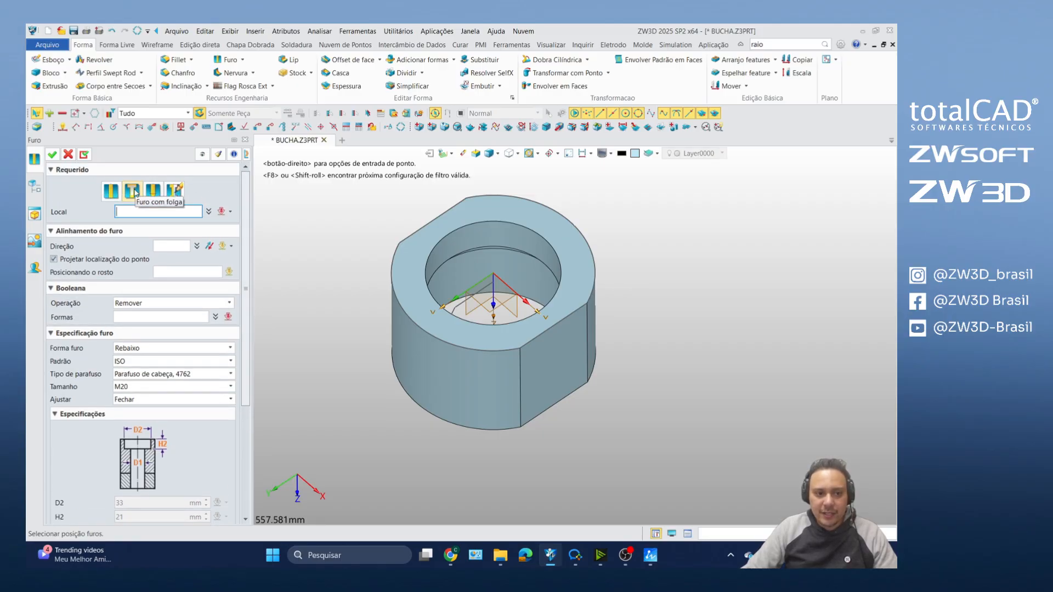
{"action": "left_click_drag", "start_coordinate": [246, 200], "coordinate": [253, 315]}
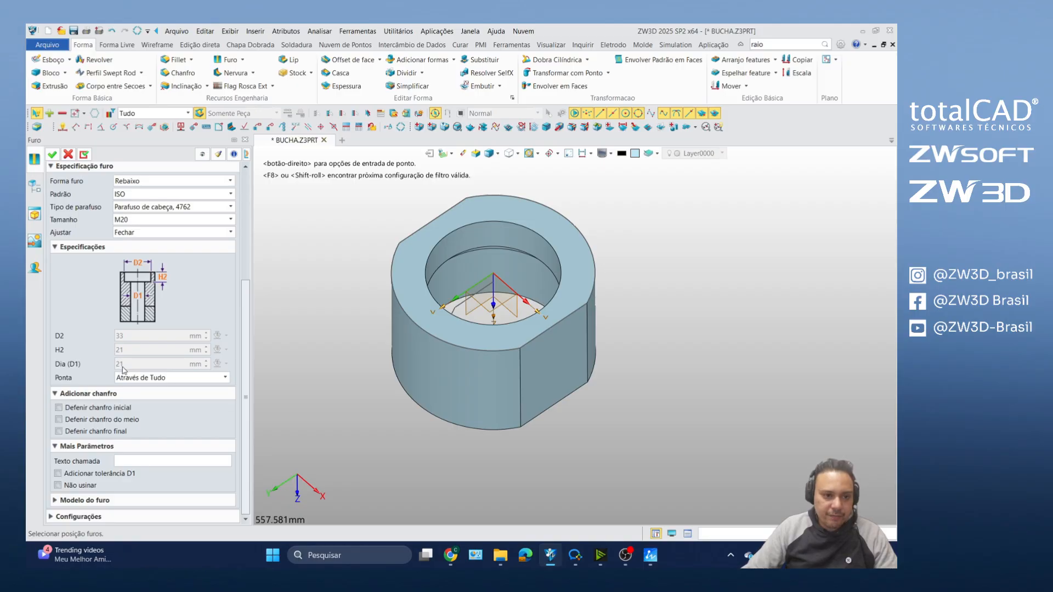
{"action": "left_click", "coordinate": [144, 233]}
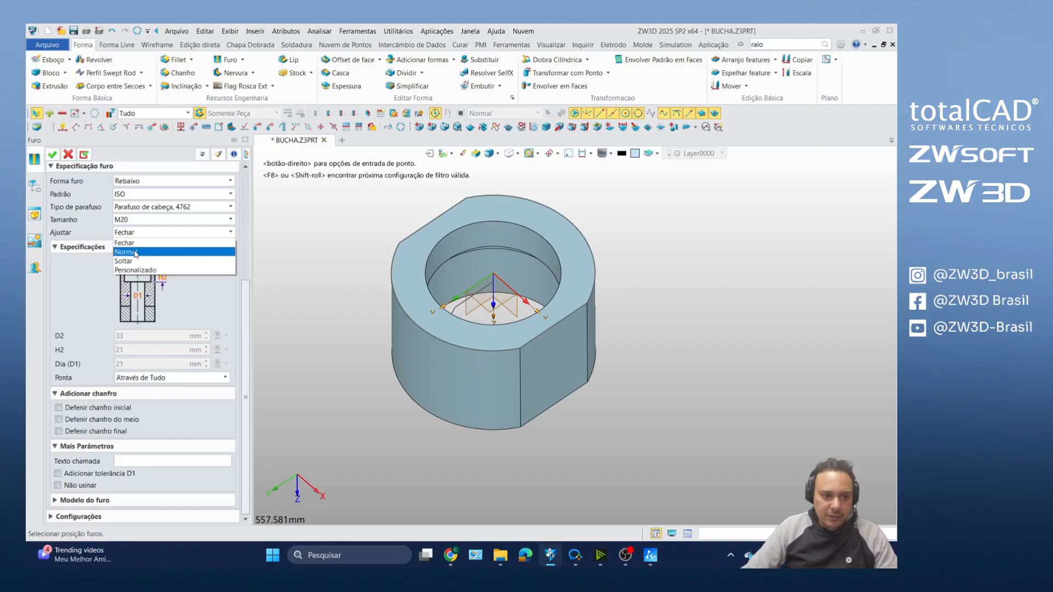
{"action": "left_click", "coordinate": [136, 253]}
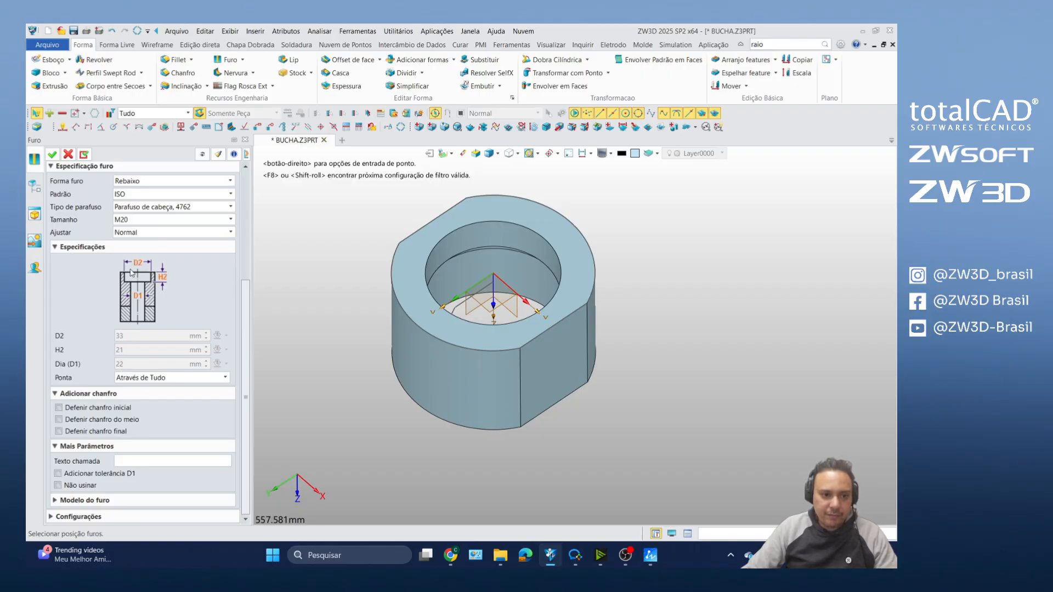
{"action": "left_click", "coordinate": [137, 233]}
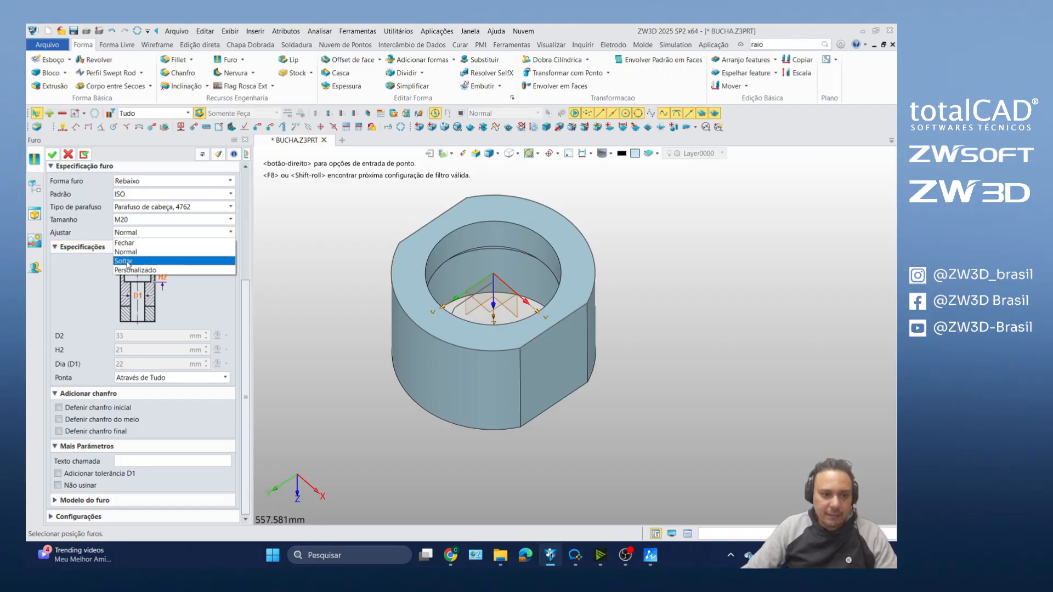
{"action": "left_click", "coordinate": [128, 262]}
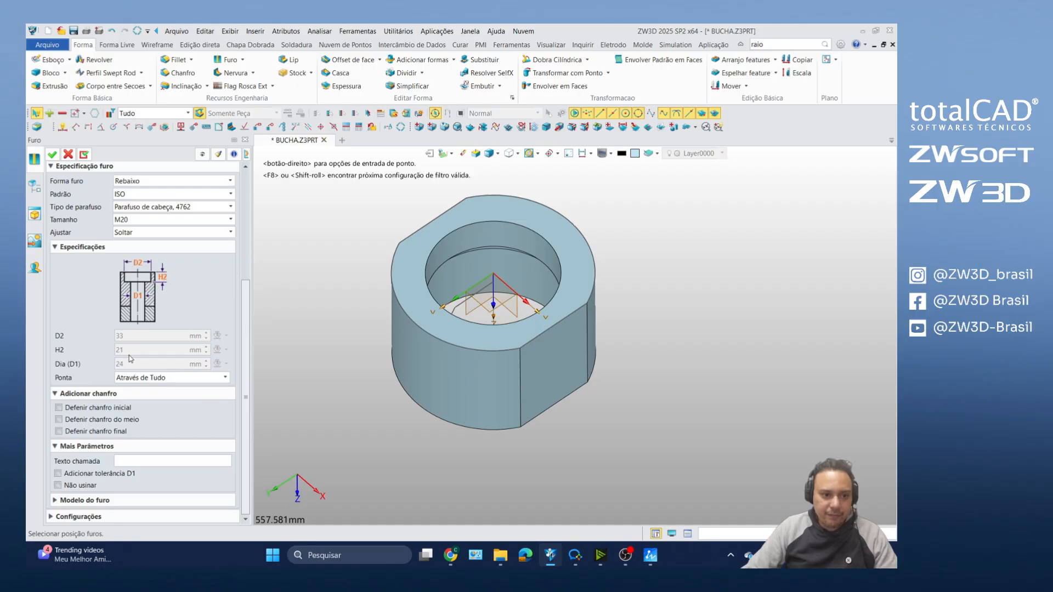
{"action": "left_click", "coordinate": [140, 232]}
{"action": "left_click", "coordinate": [140, 270]}
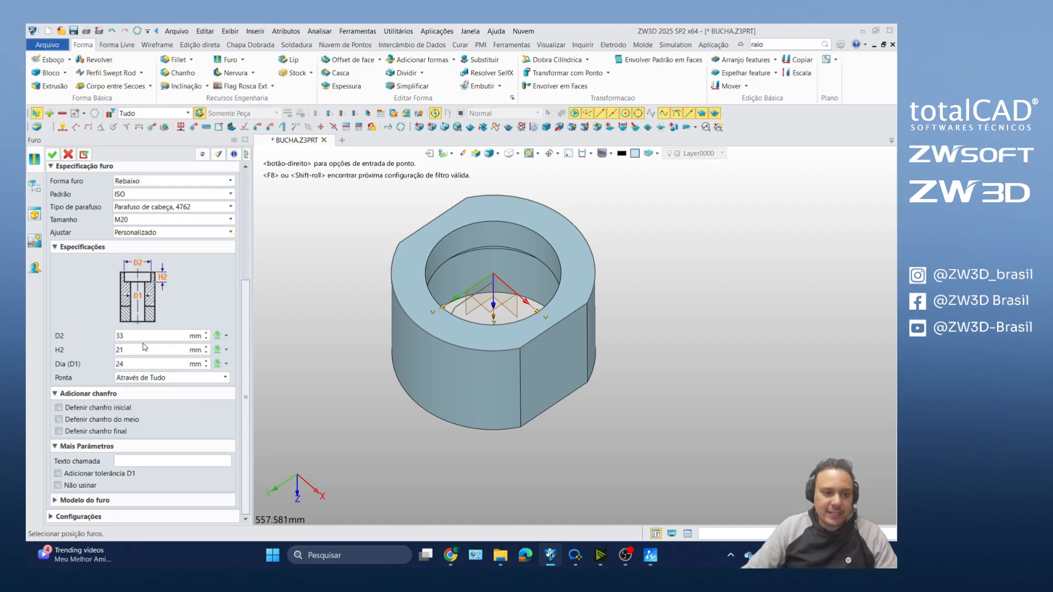
{"action": "left_click", "coordinate": [129, 233]}
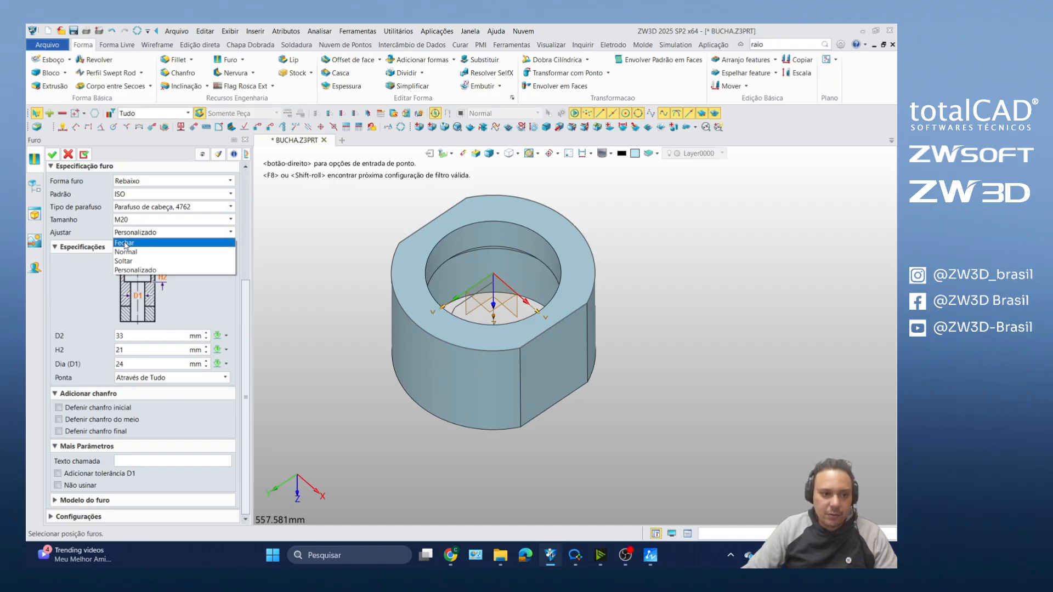
{"action": "left_click", "coordinate": [124, 245]}
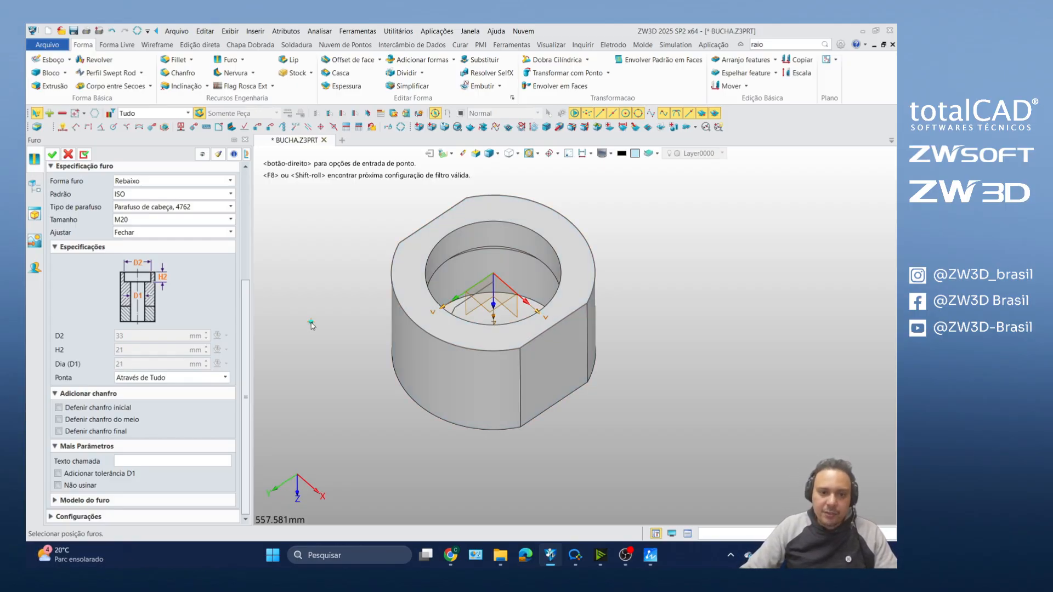
Step: Create a hole location sketch on the bushing's flat ring face and place a point on the horizontal axis, about 132.5 mm left of centre
{"action": "scroll", "coordinate": [400, 269], "scroll_direction": "up", "scroll_amount": 3}
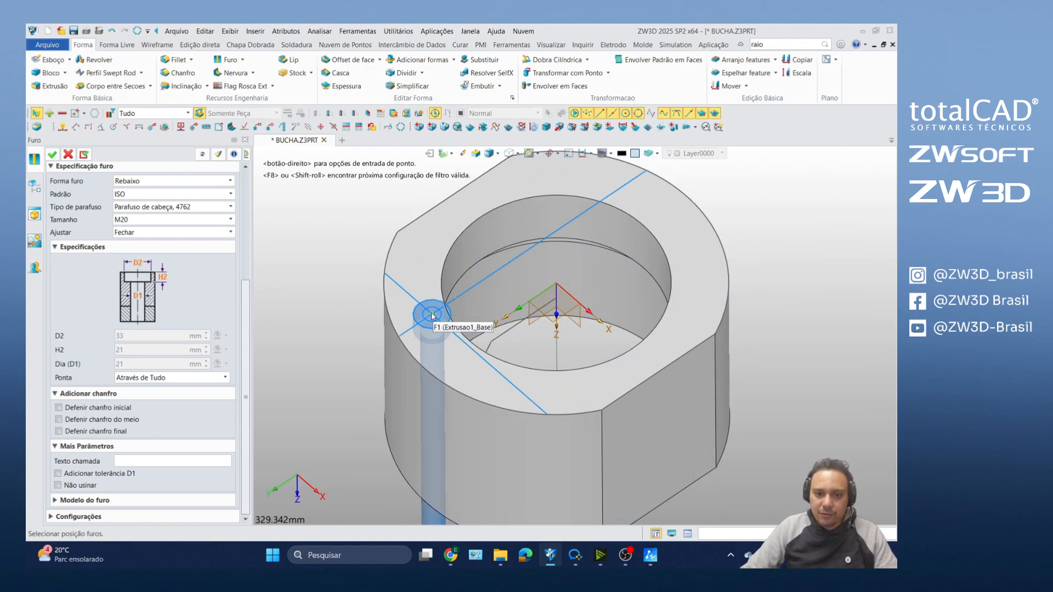
{"action": "right_click", "coordinate": [417, 267]}
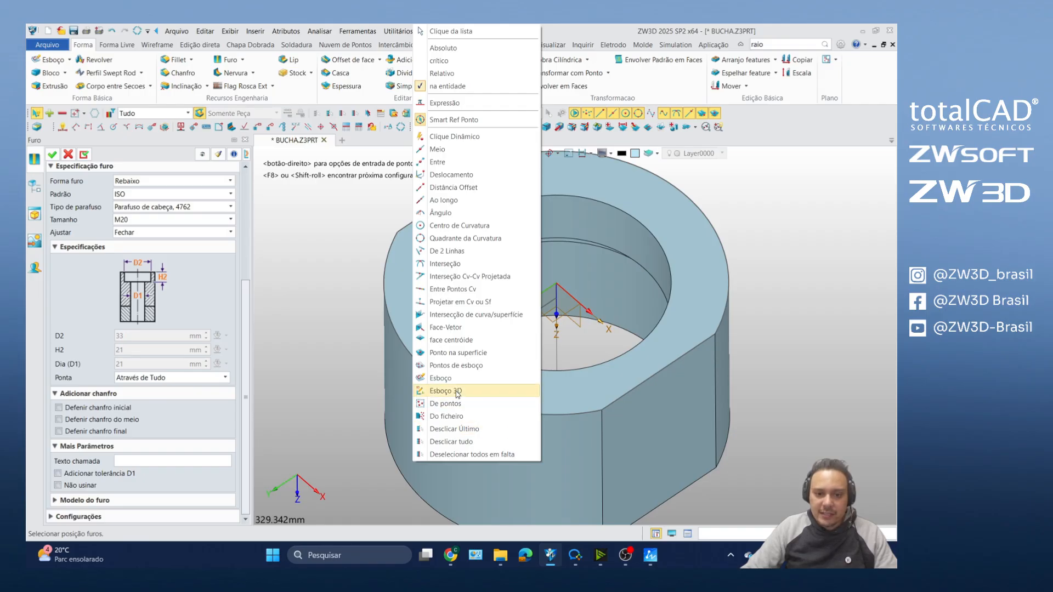
{"action": "left_click", "coordinate": [433, 379]}
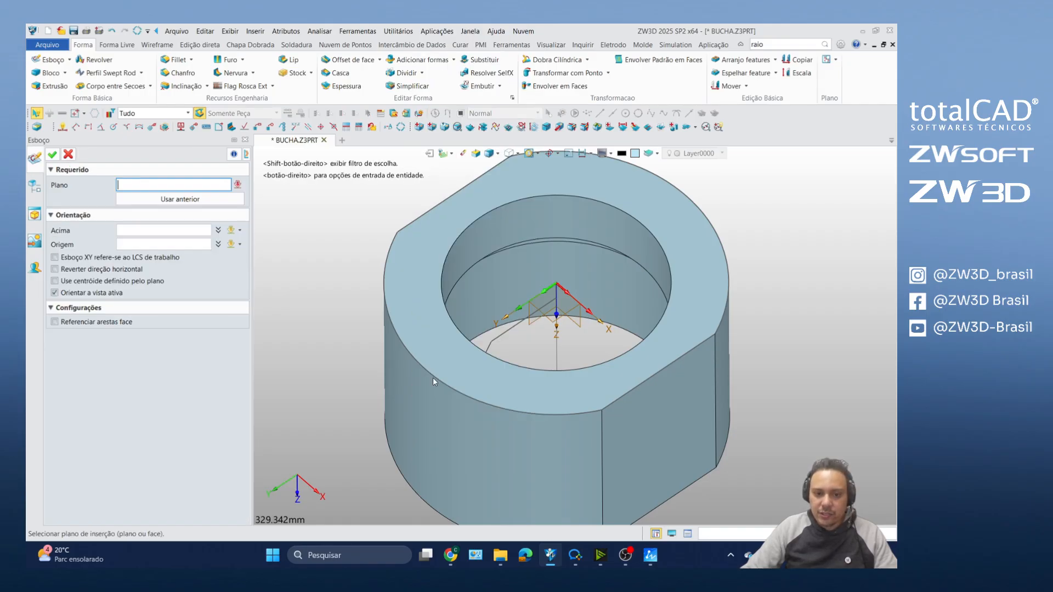
{"action": "left_click", "coordinate": [416, 305]}
{"action": "middle_click", "coordinate": [417, 302]}
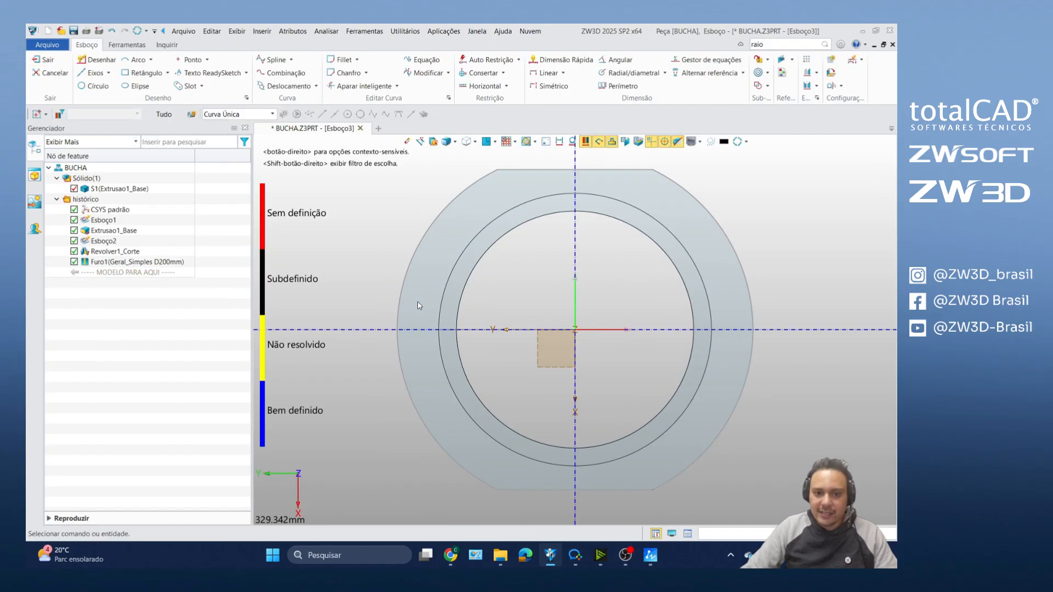
{"action": "left_click", "coordinate": [189, 59]}
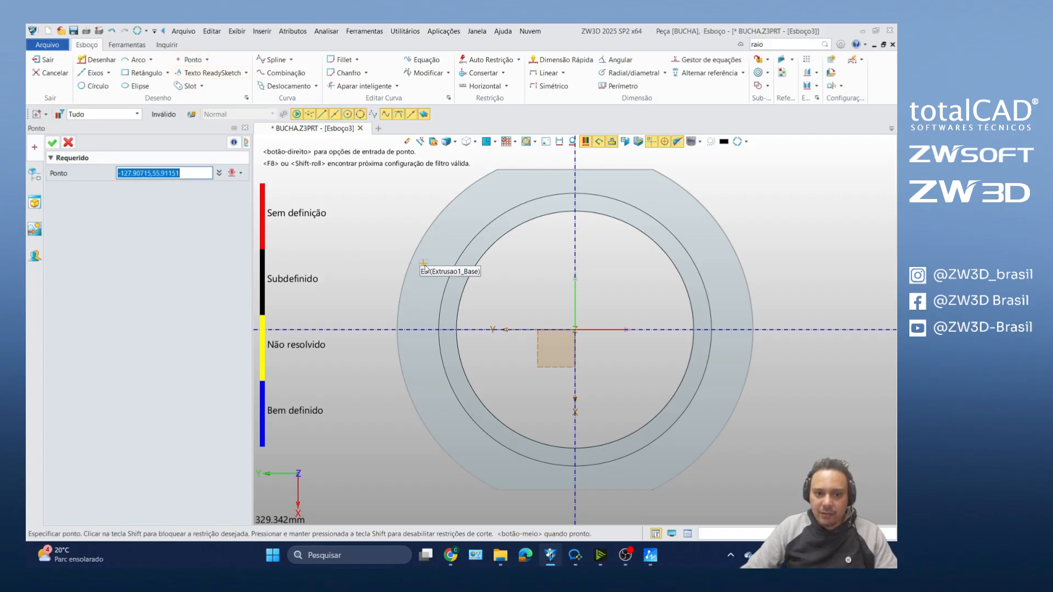
{"action": "left_click", "coordinate": [418, 330]}
Step: Dimension the sketch point 130 mm from the vertical axis and exit the sketch
{"action": "left_click", "coordinate": [558, 60]}
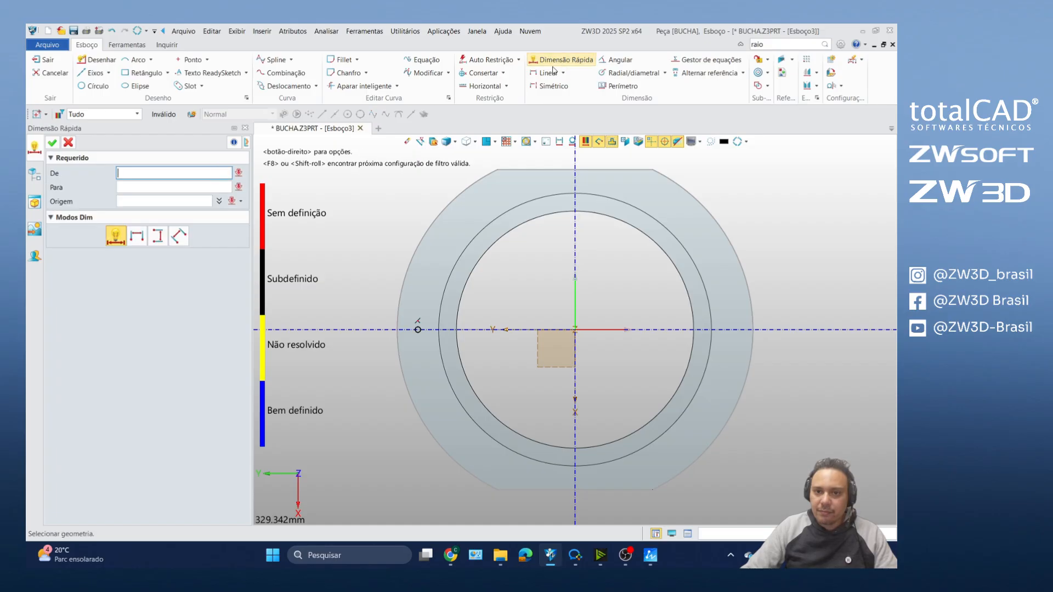
{"action": "left_click", "coordinate": [418, 330]}
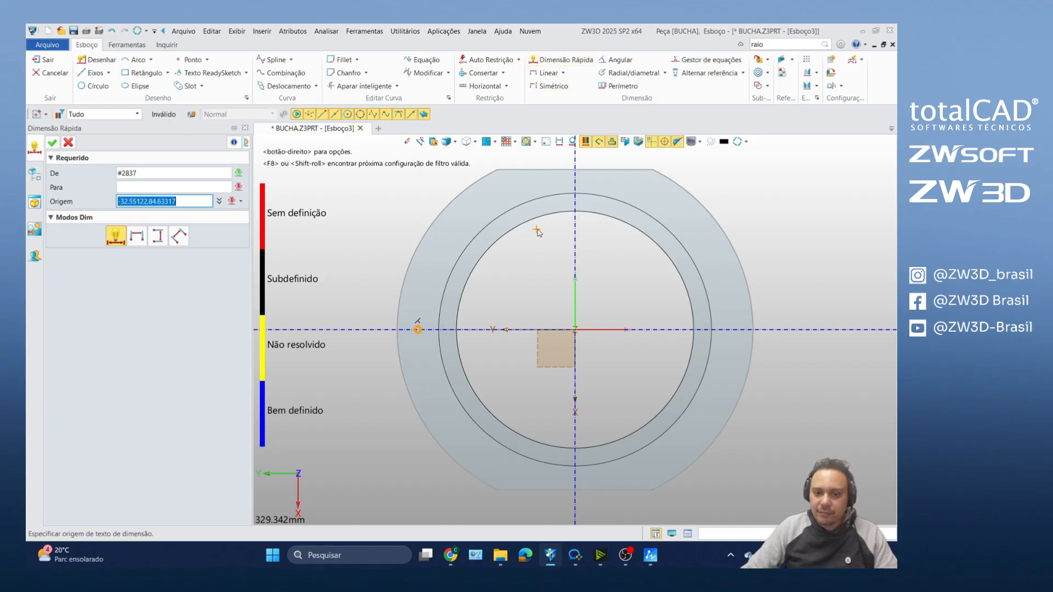
{"action": "left_click", "coordinate": [574, 237]}
{"action": "left_click", "coordinate": [519, 280]}
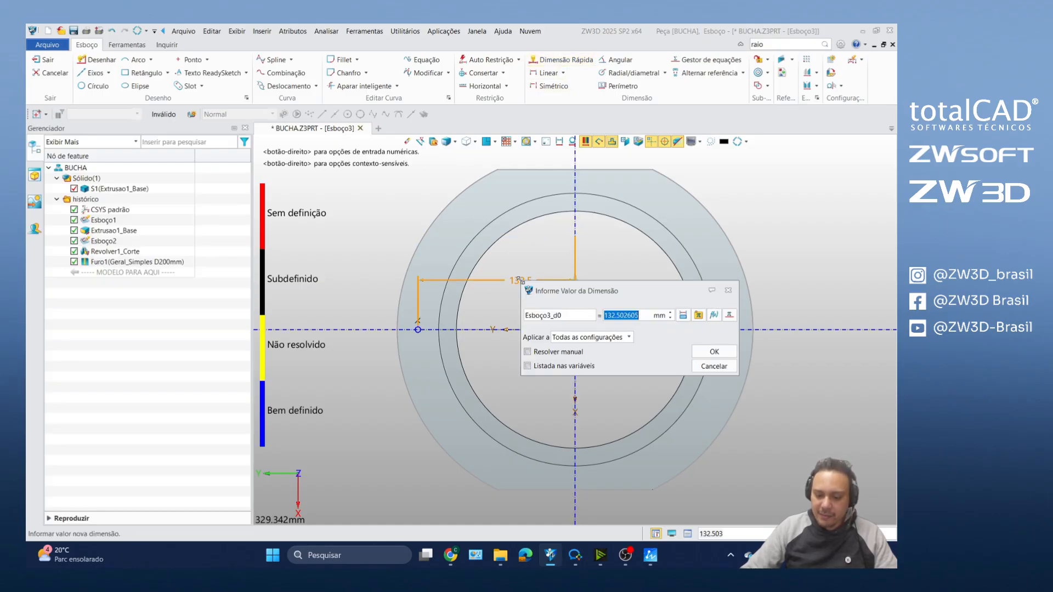
{"action": "type", "text": "130"}
{"action": "key", "text": "Return"}
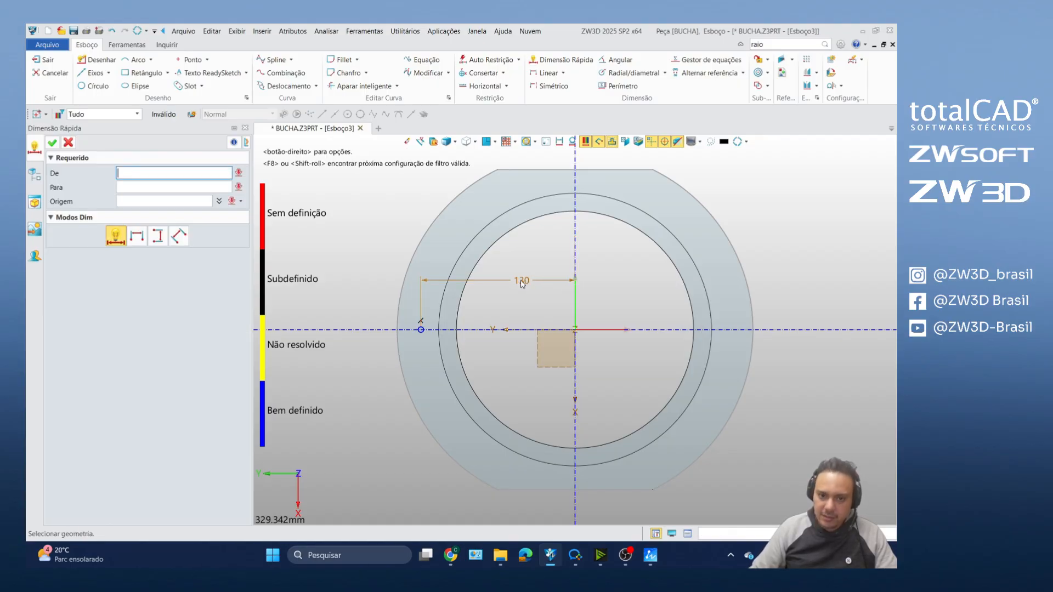
{"action": "left_click", "coordinate": [52, 142]}
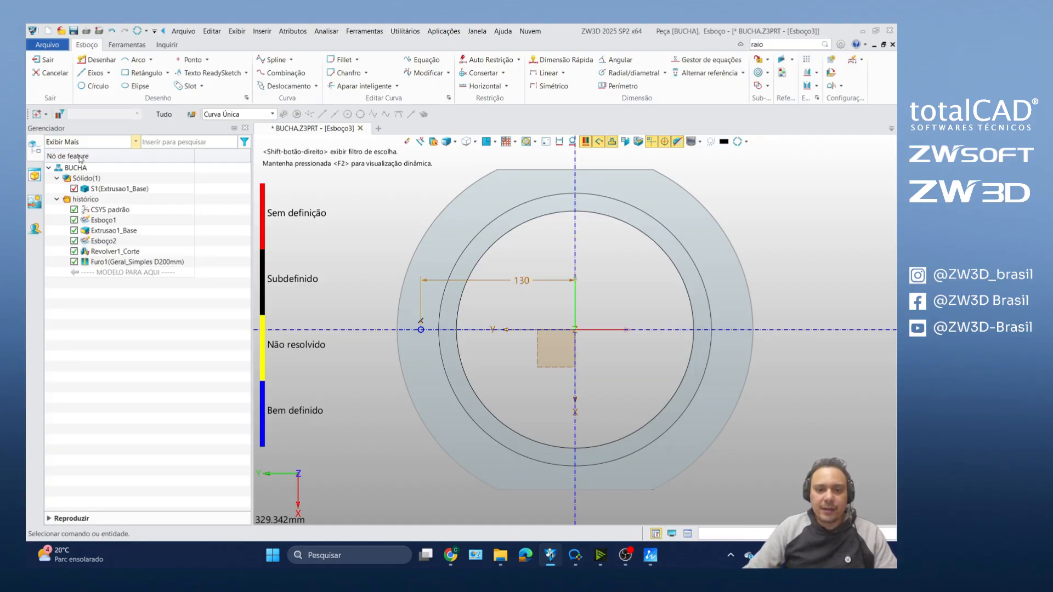
{"action": "left_click", "coordinate": [48, 62]}
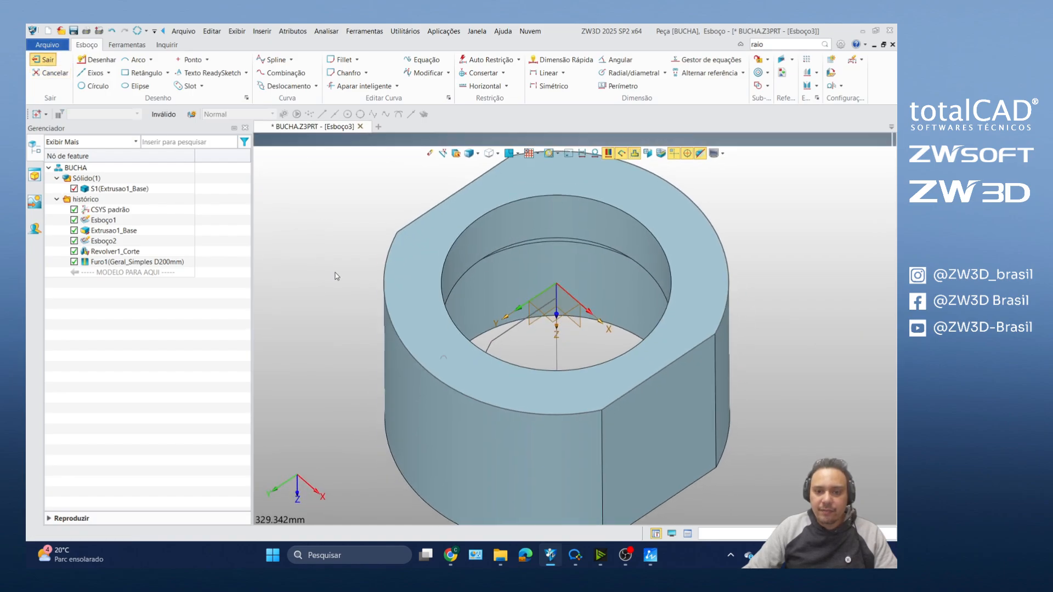
Step: Create the M20 counterbored clearance hole at the sketched point on the ring face and check its shape
{"action": "right_click_drag", "start_coordinate": [445, 282], "coordinate": [361, 260]}
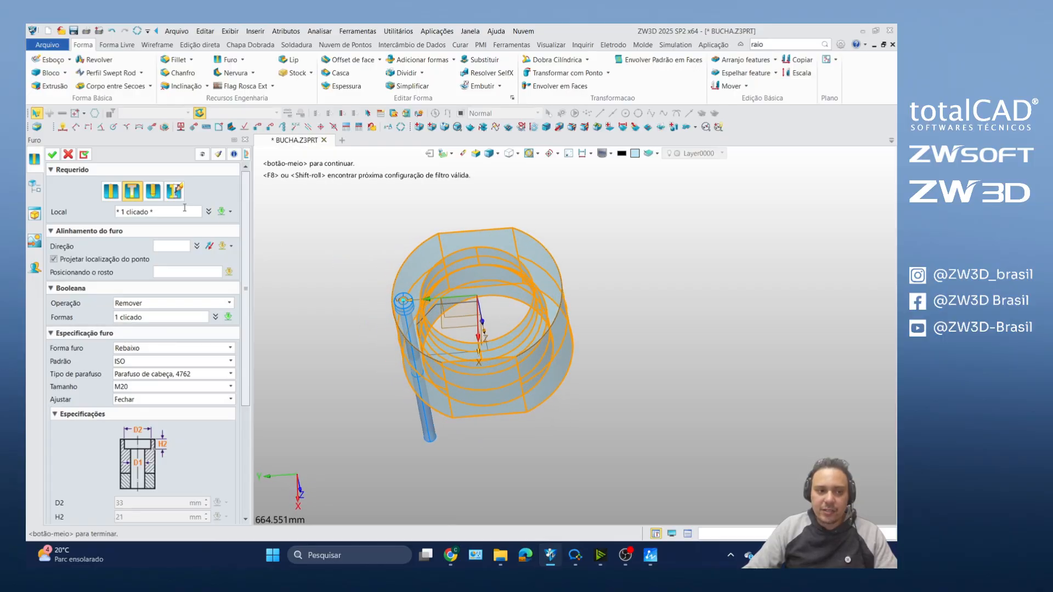
{"action": "left_click", "coordinate": [53, 154]}
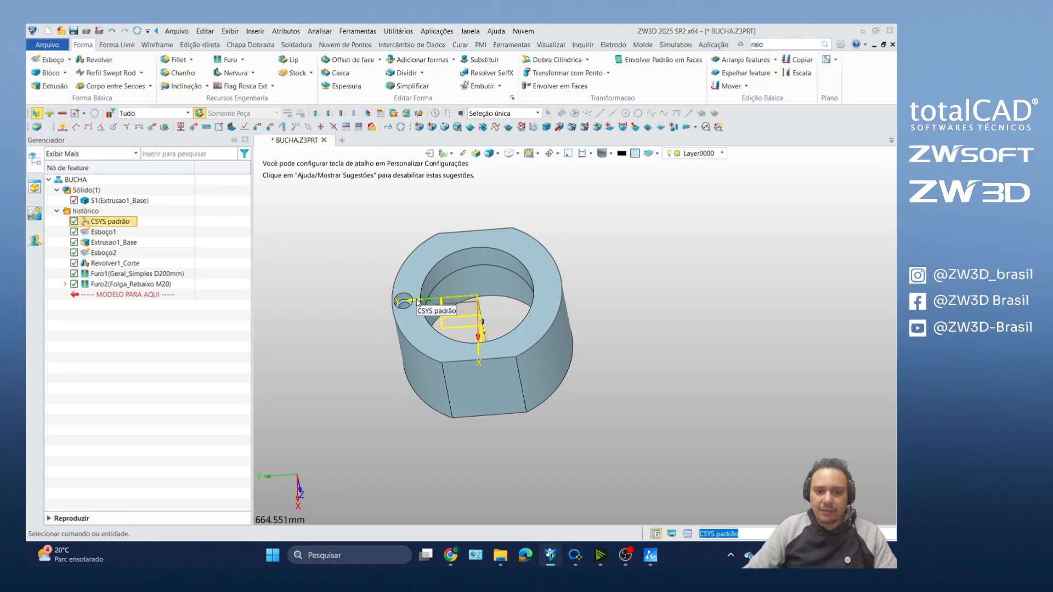
{"action": "scroll", "coordinate": [418, 302], "scroll_direction": "up", "scroll_amount": 8}
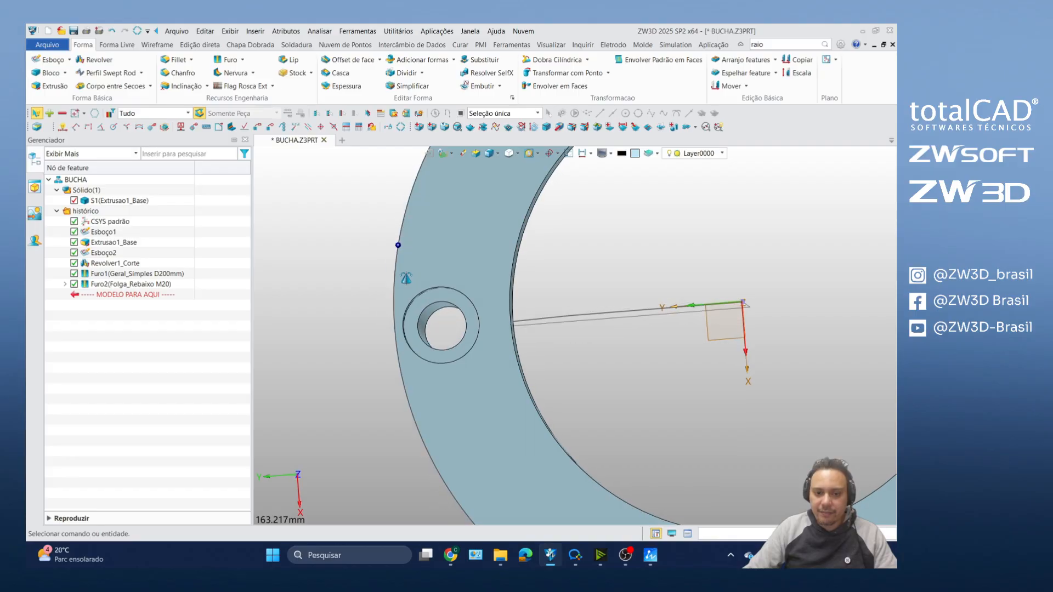
{"action": "scroll", "coordinate": [398, 299], "scroll_direction": "down", "scroll_amount": 7}
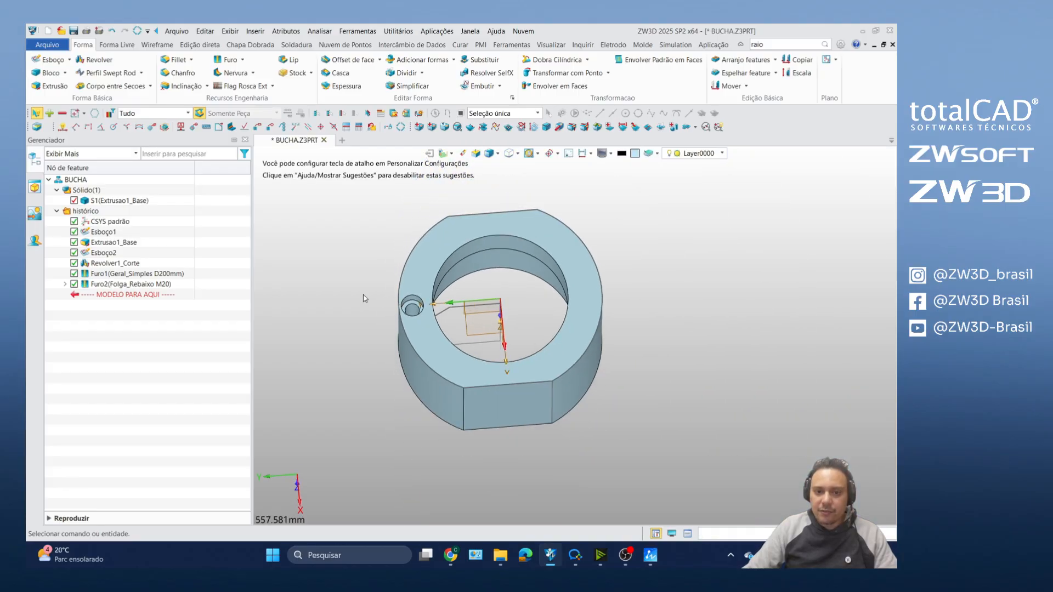
{"action": "scroll", "coordinate": [364, 298], "scroll_direction": "up", "scroll_amount": 3}
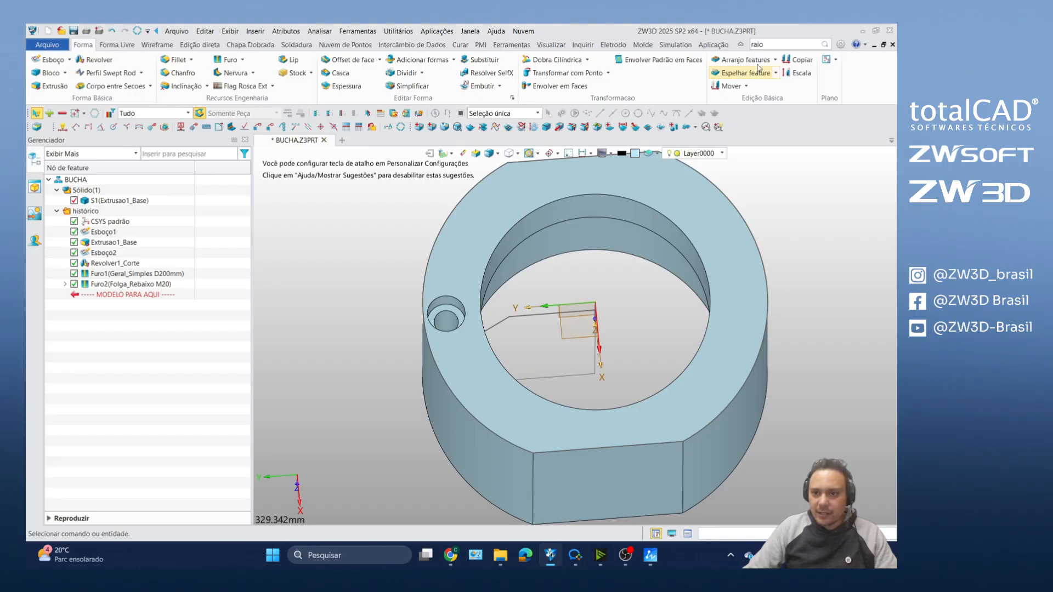
Step: Set up a circular feature pattern of the M20 counterbored hole around the Z axis
{"action": "left_click", "coordinate": [740, 61]}
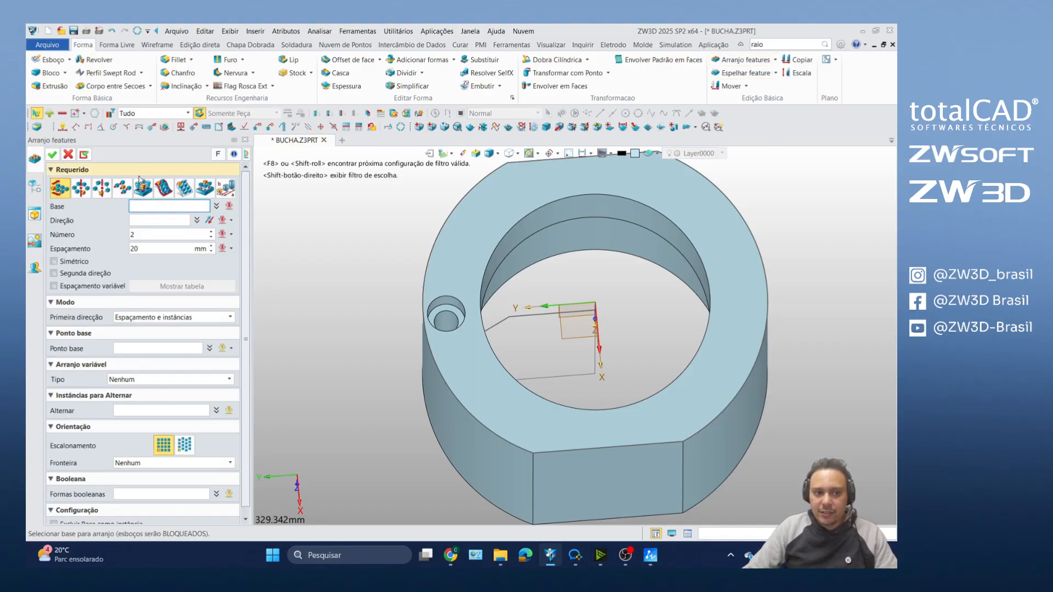
{"action": "left_click", "coordinate": [81, 189]}
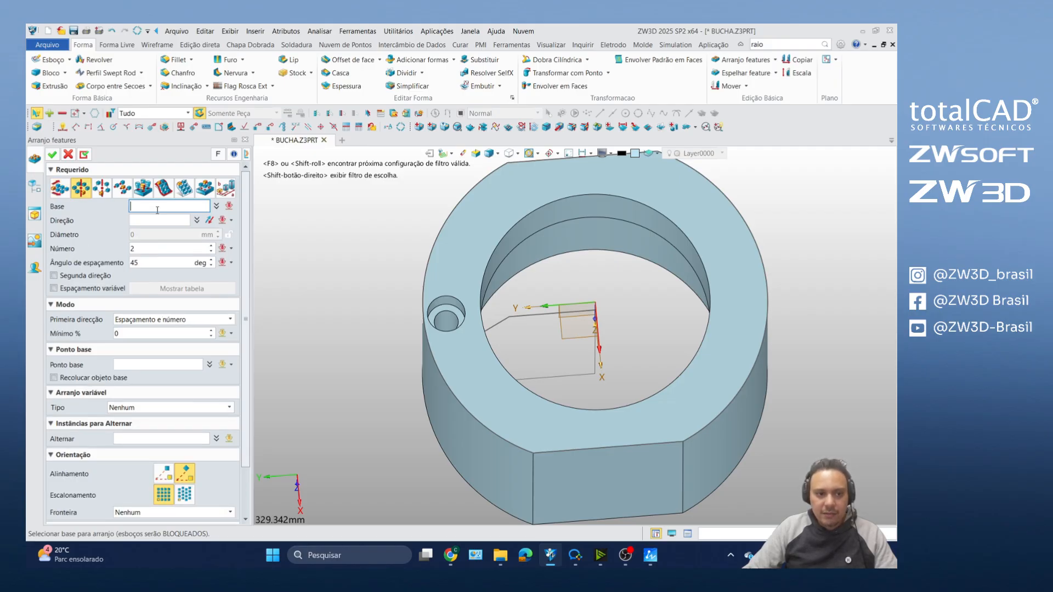
{"action": "left_click", "coordinate": [447, 310]}
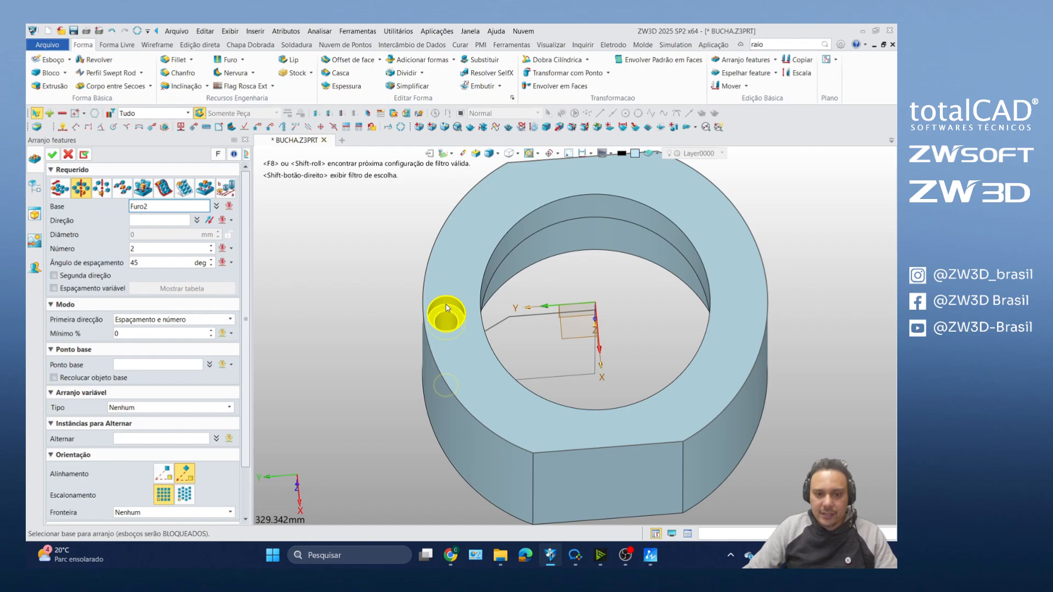
{"action": "left_click", "coordinate": [447, 308]}
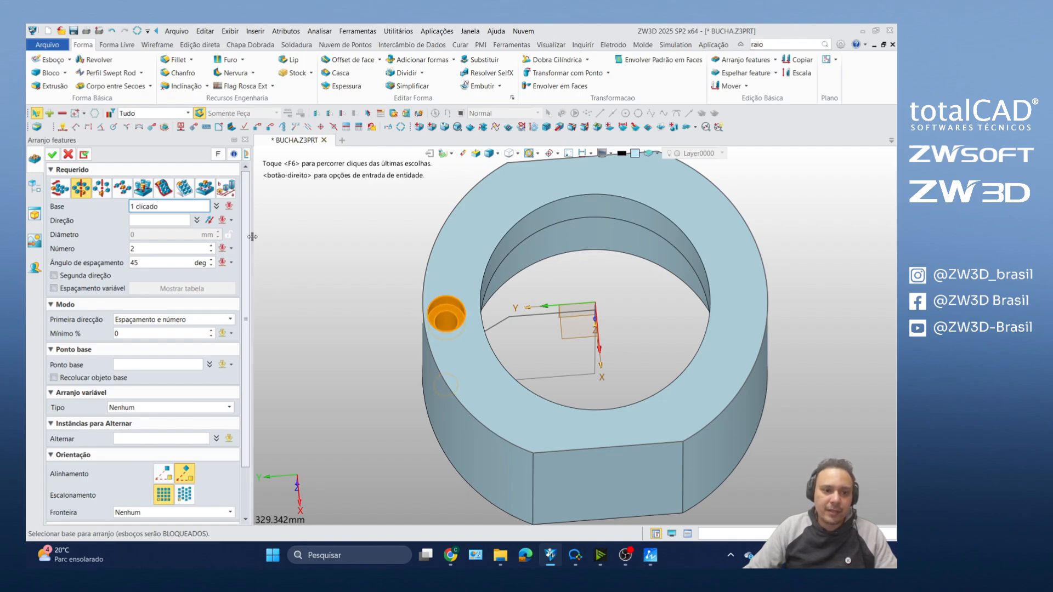
{"action": "left_click", "coordinate": [233, 220]}
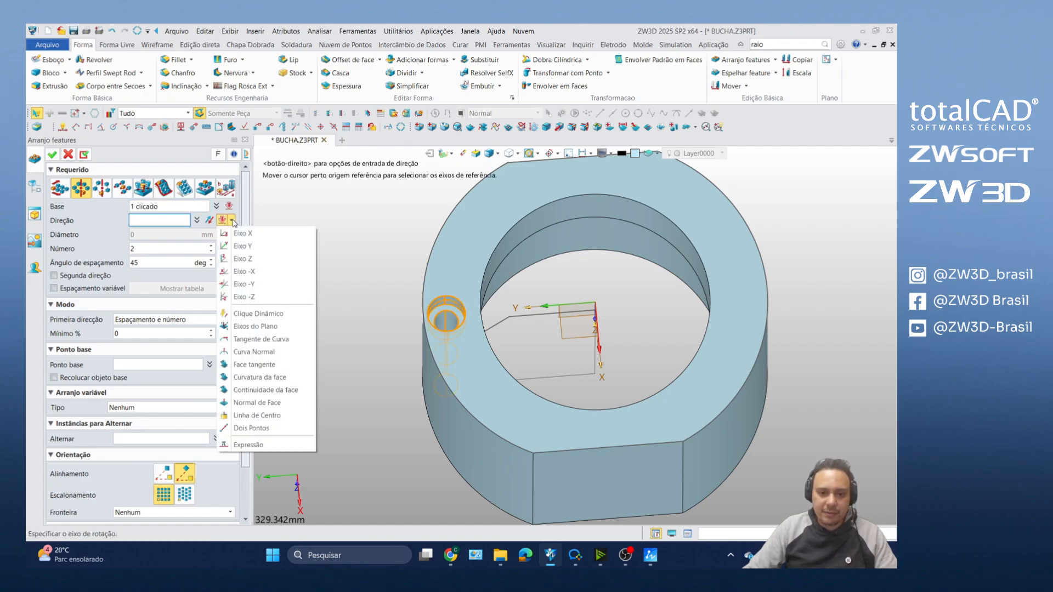
{"action": "left_click", "coordinate": [246, 259]}
{"action": "scroll", "coordinate": [397, 327], "scroll_direction": "down", "scroll_amount": 3}
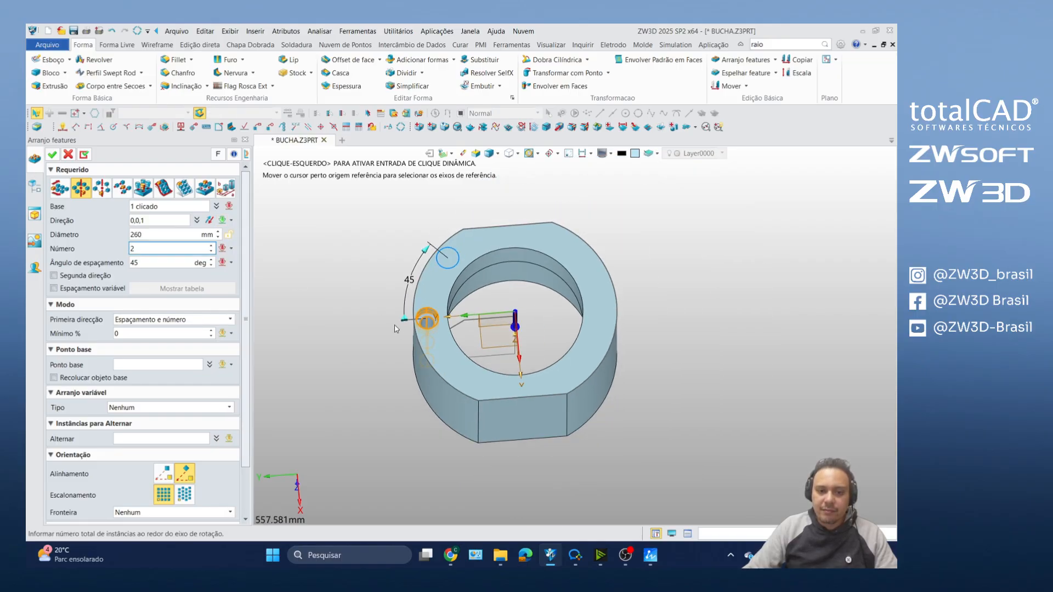
Step: Set the circular pattern to 8 instances and check the previewed holes at the bushing's two flats
{"action": "left_click", "coordinate": [212, 246]}
{"action": "left_click", "coordinate": [212, 246]}
{"action": "left_click", "coordinate": [212, 246]}
{"action": "left_click", "coordinate": [212, 246]}
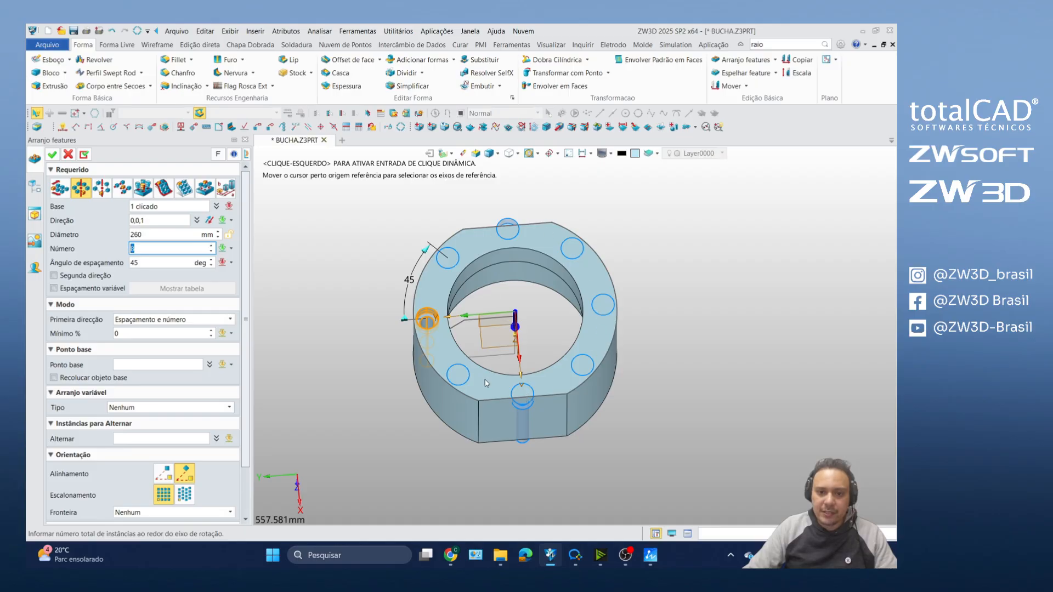
{"action": "scroll", "coordinate": [526, 408], "scroll_direction": "up", "scroll_amount": 5}
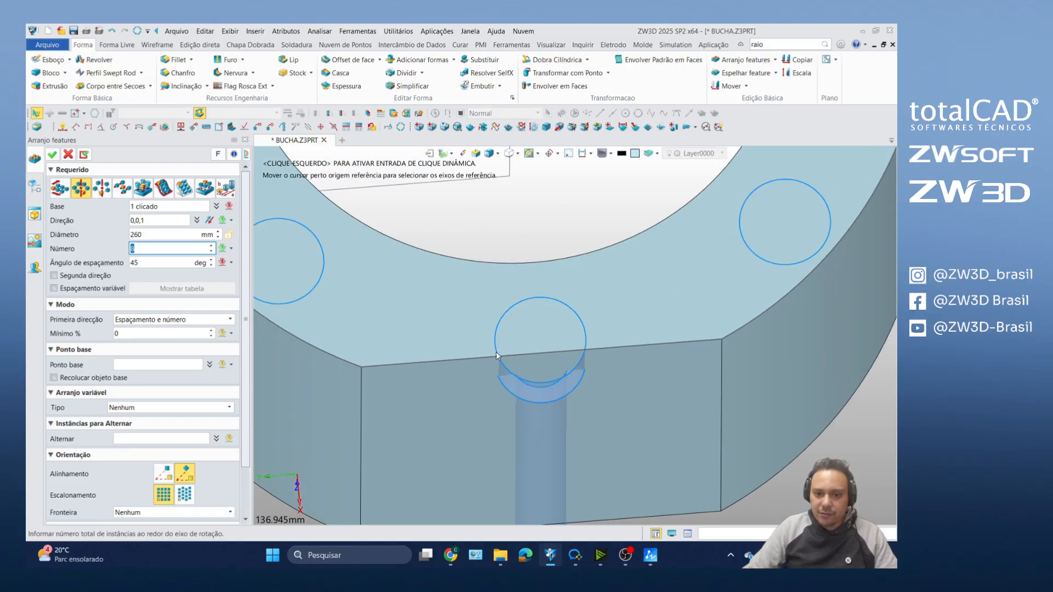
{"action": "scroll", "coordinate": [497, 355], "scroll_direction": "down", "scroll_amount": 6}
{"action": "scroll", "coordinate": [537, 279], "scroll_direction": "up", "scroll_amount": 5}
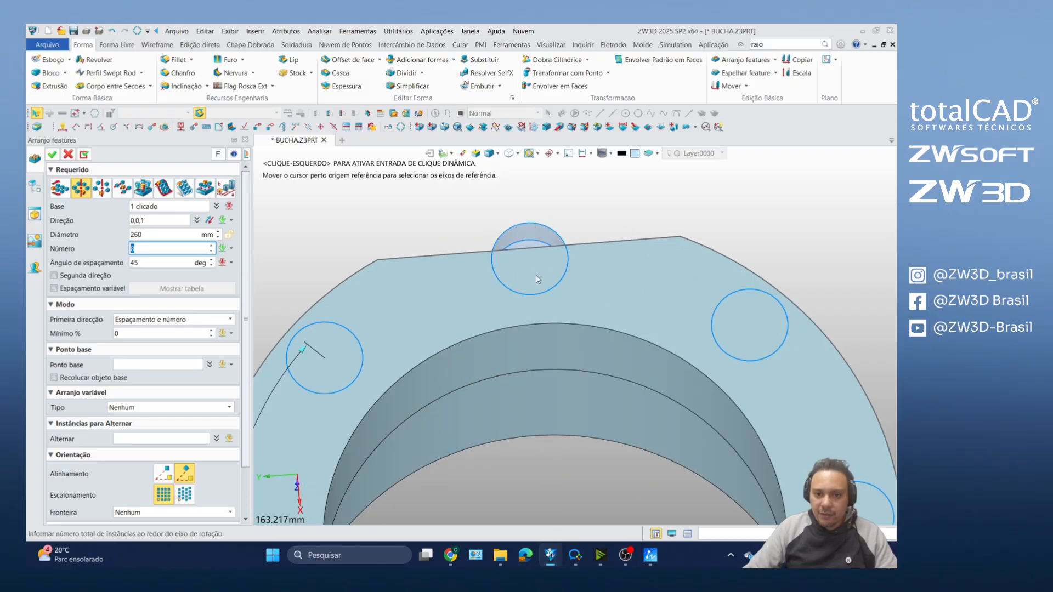
{"action": "scroll", "coordinate": [538, 384], "scroll_direction": "down", "scroll_amount": 5}
{"action": "scroll", "coordinate": [546, 423], "scroll_direction": "up", "scroll_amount": 5}
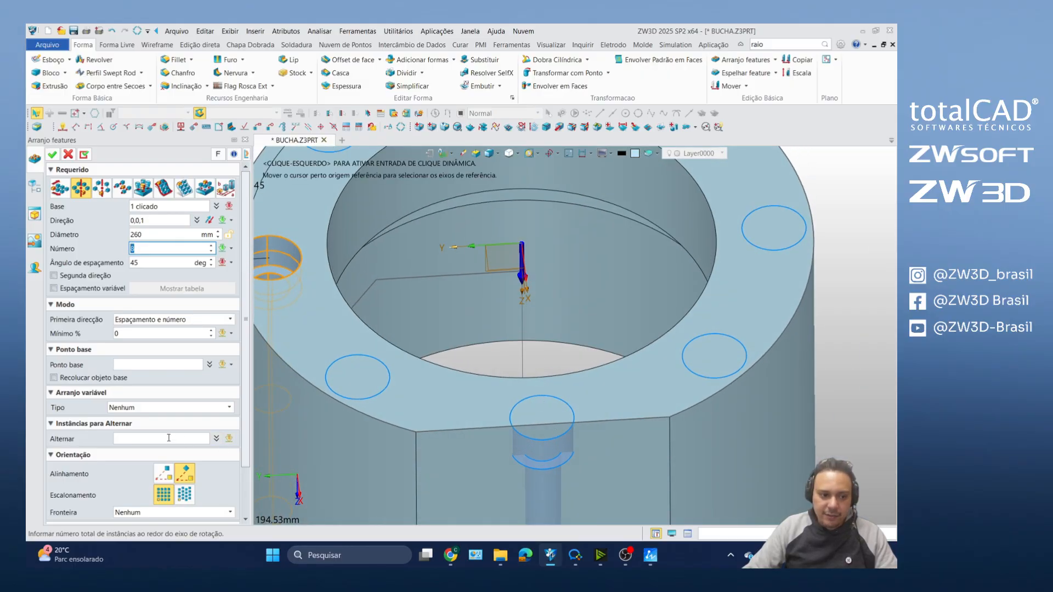
Step: Exclude the two instances that break through the flats from the pattern and create the pattern
{"action": "left_click", "coordinate": [142, 438]}
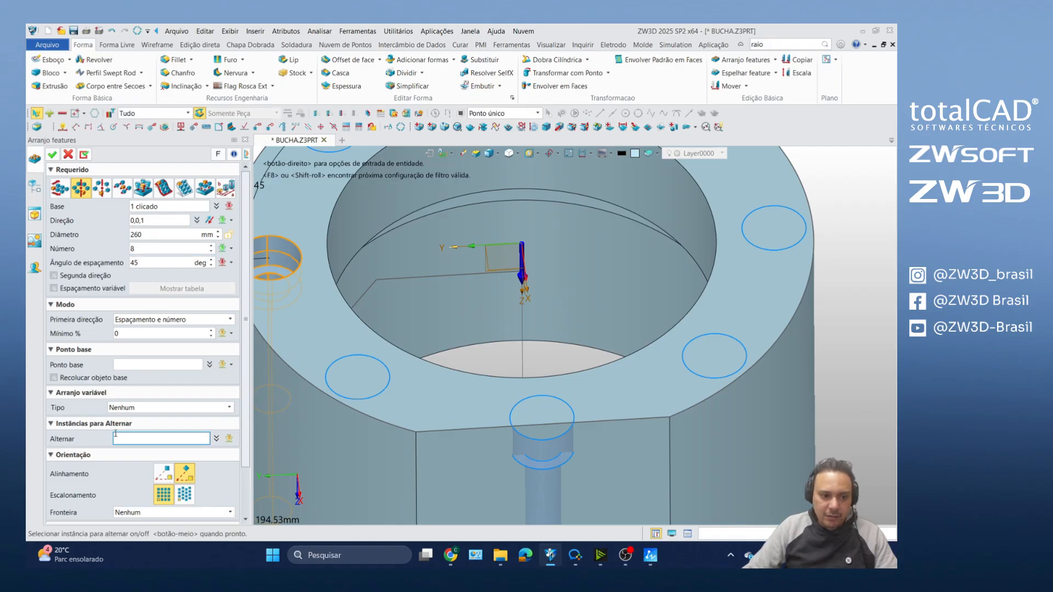
{"action": "left_click", "coordinate": [515, 447]}
{"action": "scroll", "coordinate": [518, 451], "scroll_direction": "down", "scroll_amount": 4}
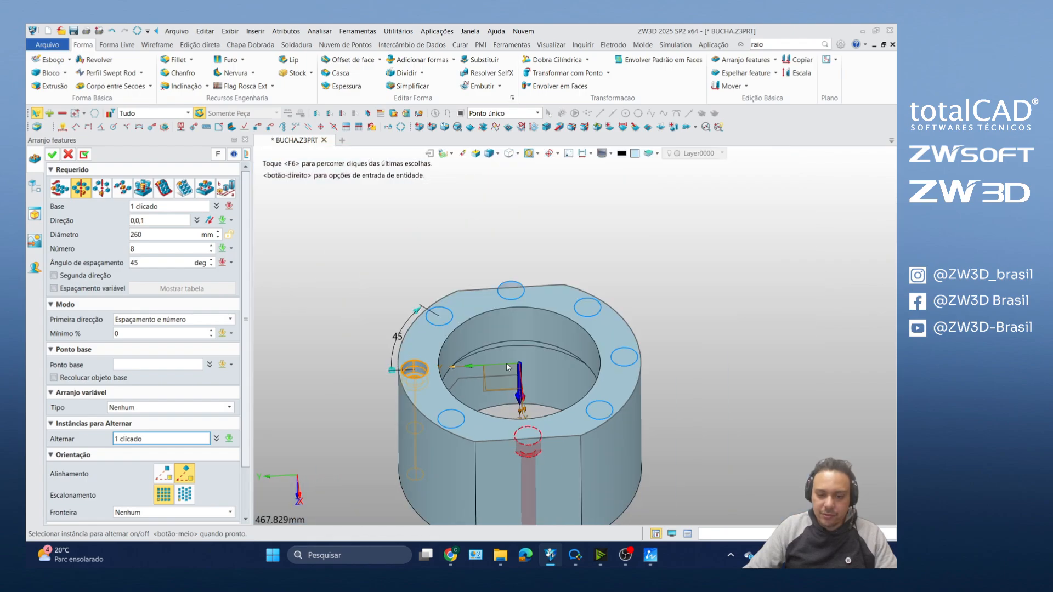
{"action": "left_click", "coordinate": [500, 299]}
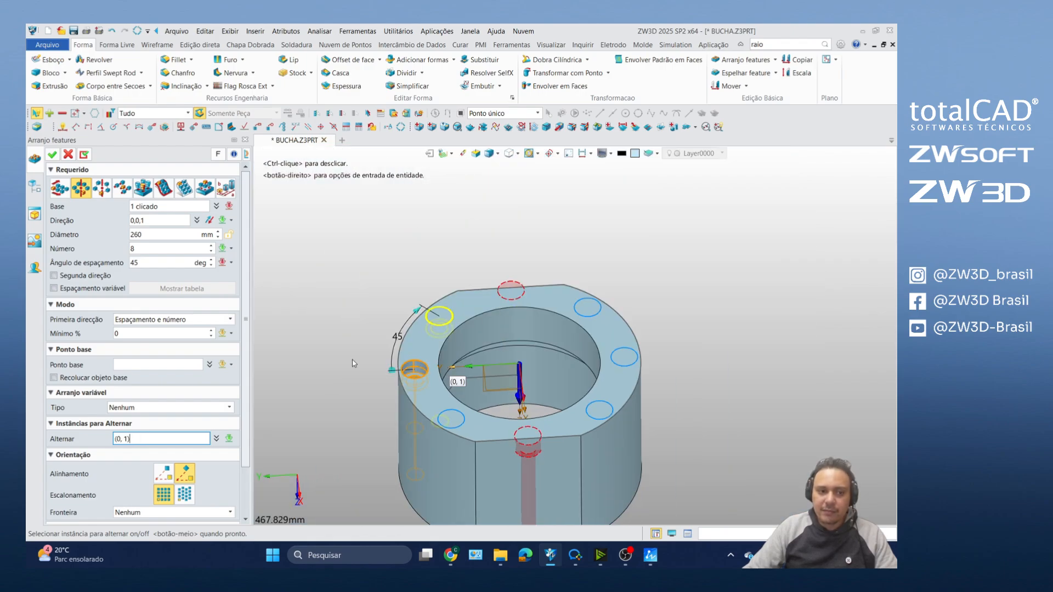
{"action": "left_click", "coordinate": [52, 154]}
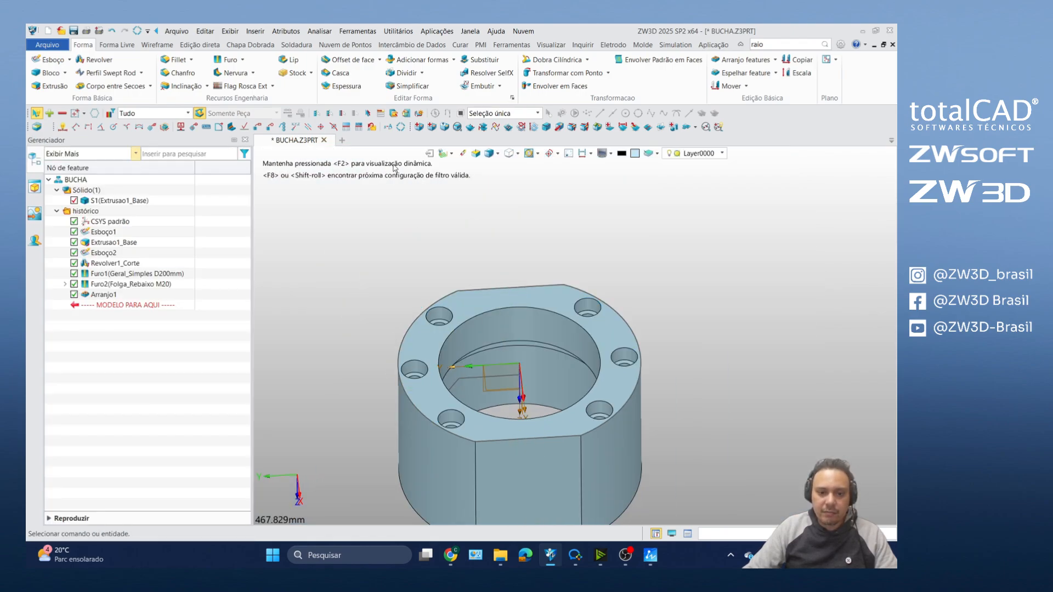
Step: Examine the patterned counterbored holes from both sides of the bushing
{"action": "scroll", "coordinate": [498, 195], "scroll_direction": "down", "scroll_amount": 3}
{"action": "right_click_drag", "start_coordinate": [475, 270], "coordinate": [516, 242]}
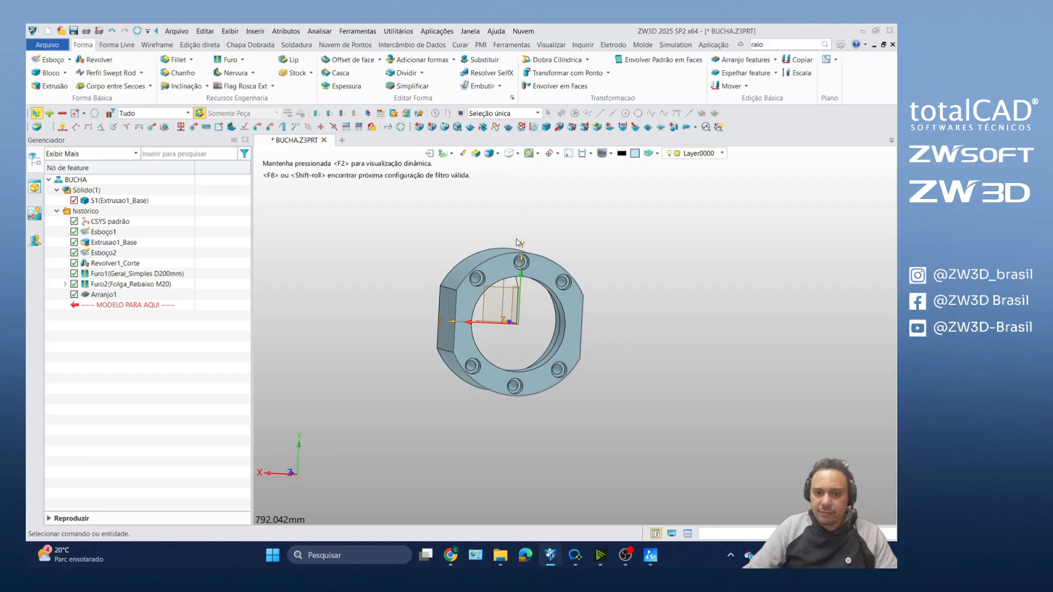
{"action": "scroll", "coordinate": [497, 269], "scroll_direction": "up", "scroll_amount": 5}
{"action": "right_click_drag", "start_coordinate": [456, 270], "coordinate": [426, 205]}
{"action": "scroll", "coordinate": [517, 265], "scroll_direction": "down", "scroll_amount": 1}
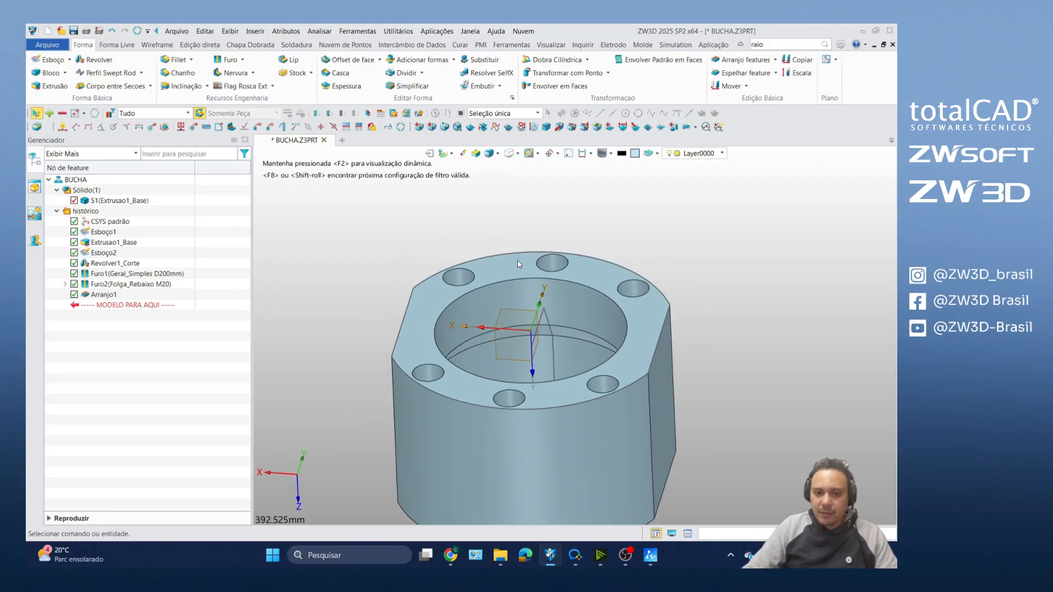
{"action": "scroll", "coordinate": [517, 264], "scroll_direction": "down", "scroll_amount": 2}
{"action": "right_click_drag", "start_coordinate": [517, 264], "coordinate": [511, 299]}
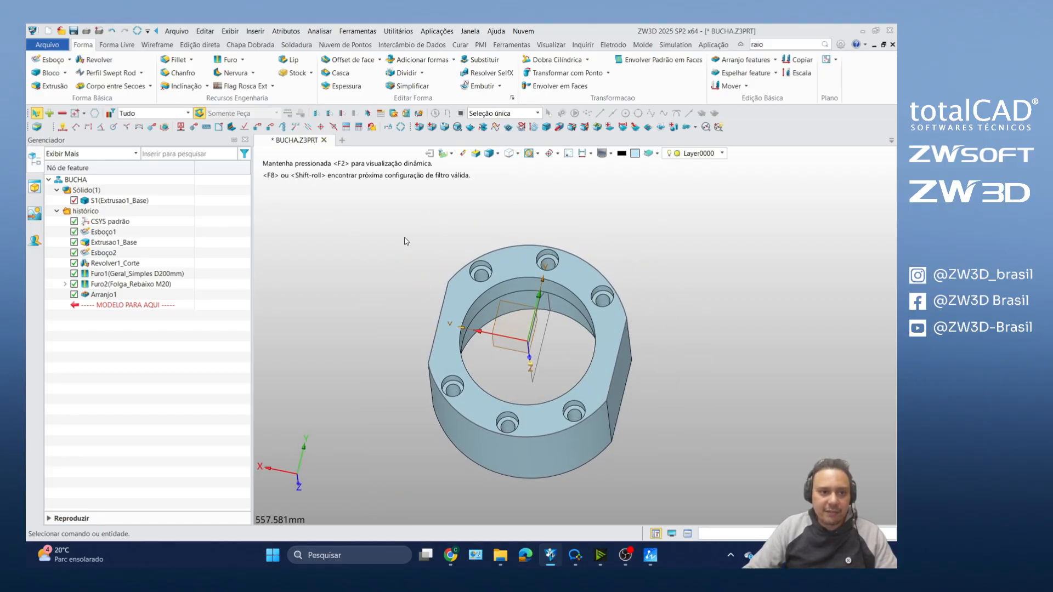
Step: Set up an offset-distance chamfer of 0.5 mm and select all edges of the bushing
{"action": "left_click", "coordinate": [179, 73]}
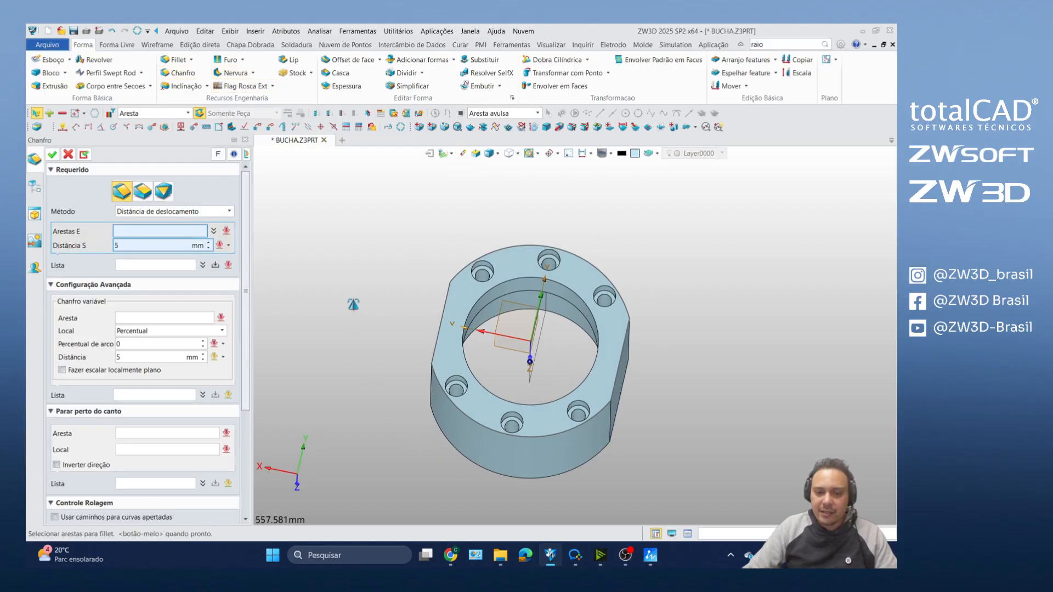
{"action": "right_click_drag", "start_coordinate": [352, 298], "coordinate": [376, 220]}
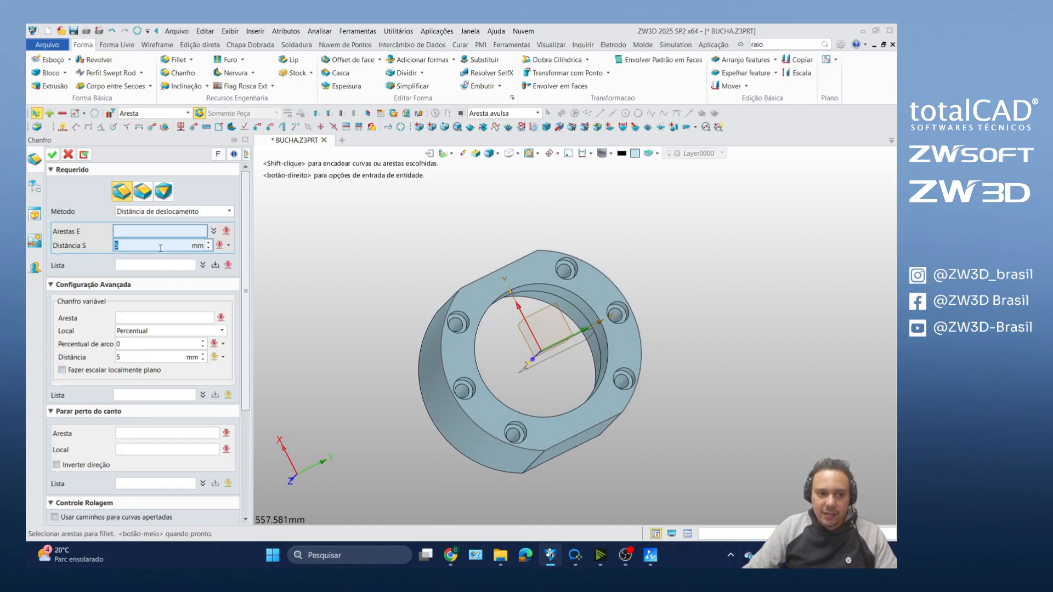
{"action": "key", "text": "BackSpace"}
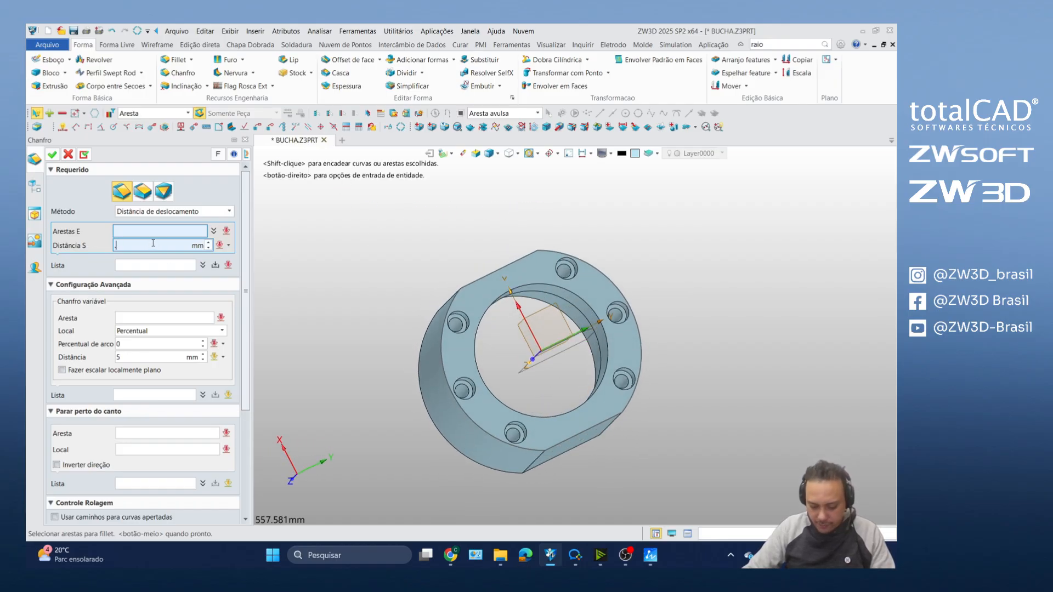
{"action": "type", "text": "0.5"}
{"action": "key", "text": "Return"}
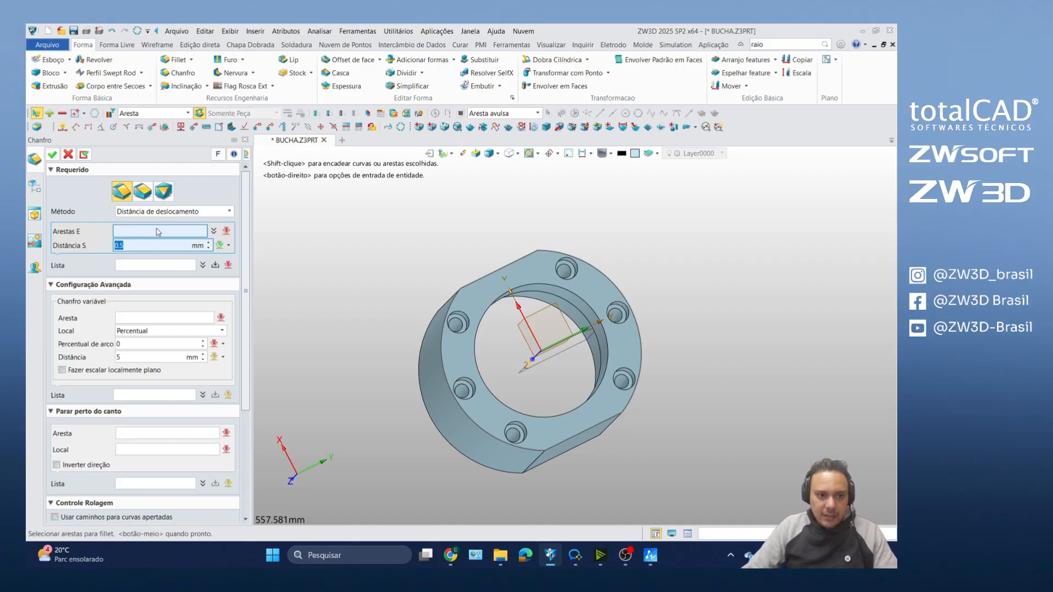
{"action": "scroll", "coordinate": [474, 240], "scroll_direction": "down", "scroll_amount": 3}
{"action": "left_click_drag", "start_coordinate": [405, 216], "coordinate": [618, 409]}
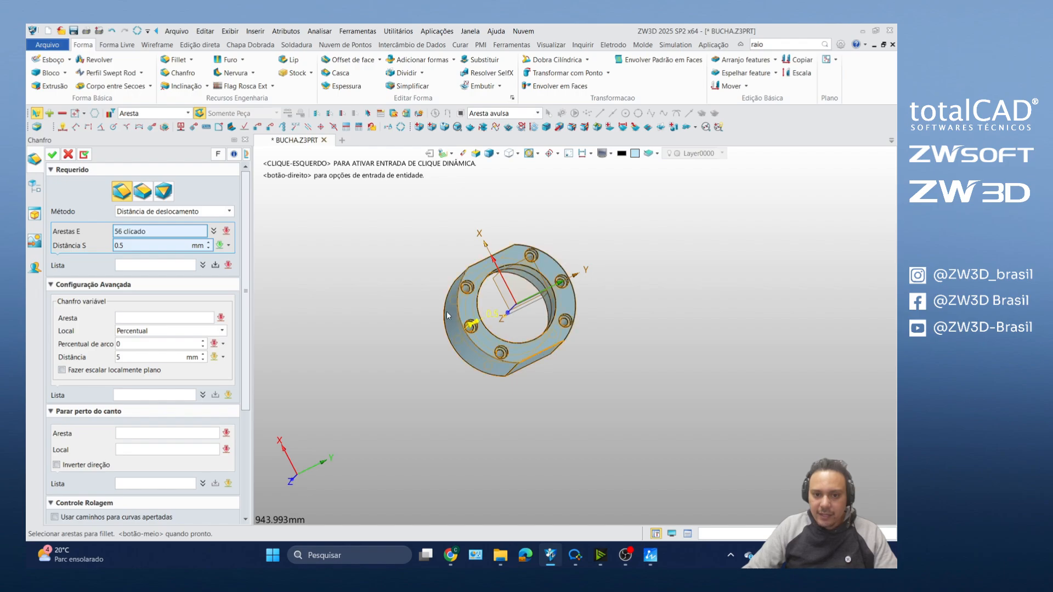
Step: Check the selected edges around the holes and bore, apply the chamfer and inspect the chamfered bushing
{"action": "scroll", "coordinate": [445, 295], "scroll_direction": "up", "scroll_amount": 6}
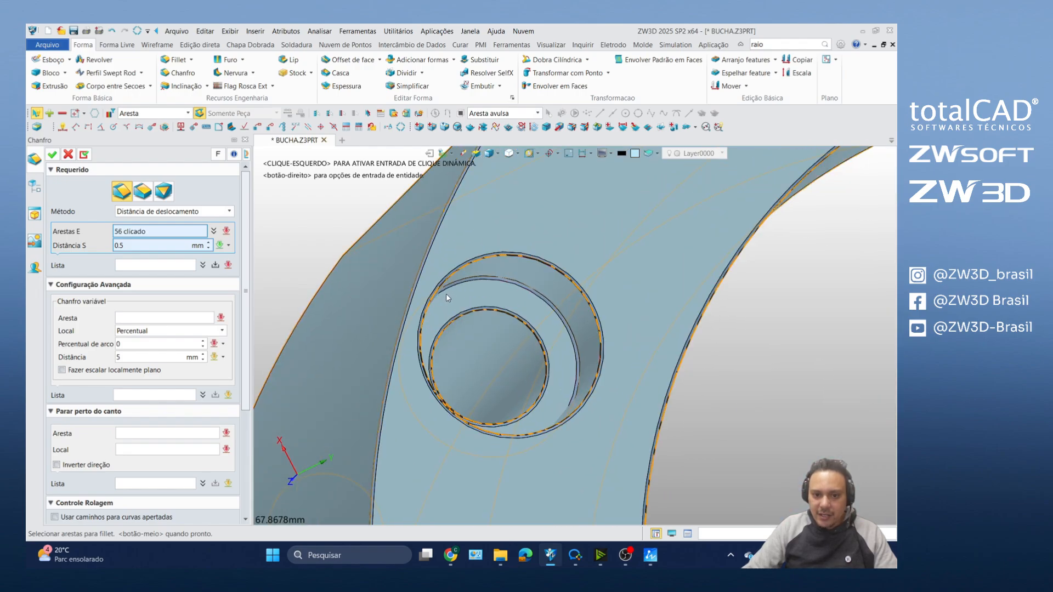
{"action": "scroll", "coordinate": [446, 294], "scroll_direction": "down", "scroll_amount": 5}
{"action": "right_click_drag", "start_coordinate": [416, 293], "coordinate": [625, 237]}
{"action": "scroll", "coordinate": [650, 260], "scroll_direction": "down", "scroll_amount": 7}
{"action": "scroll", "coordinate": [588, 359], "scroll_direction": "up", "scroll_amount": 3}
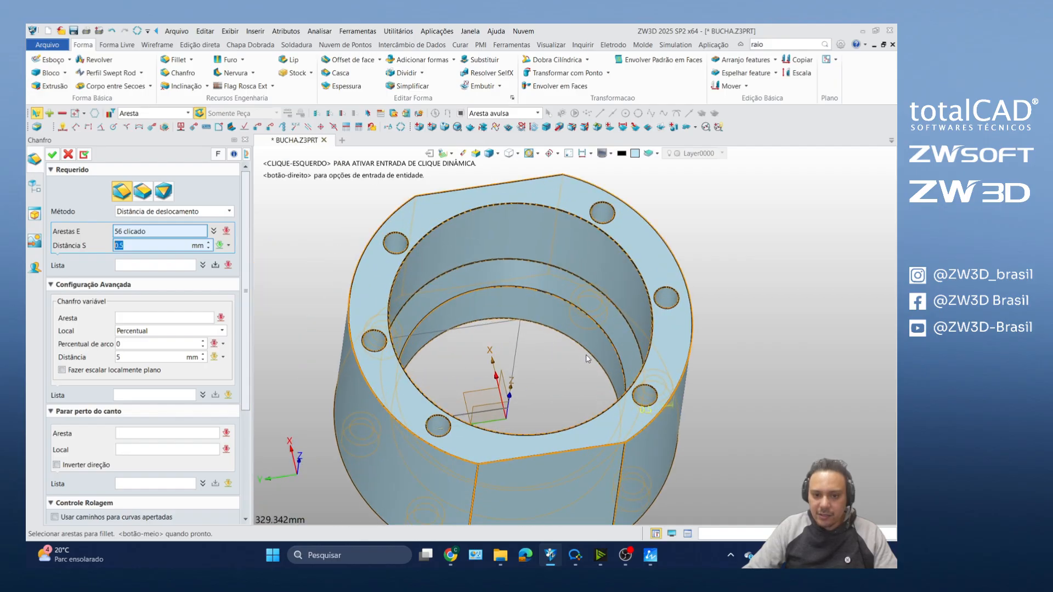
{"action": "left_click", "coordinate": [52, 155]}
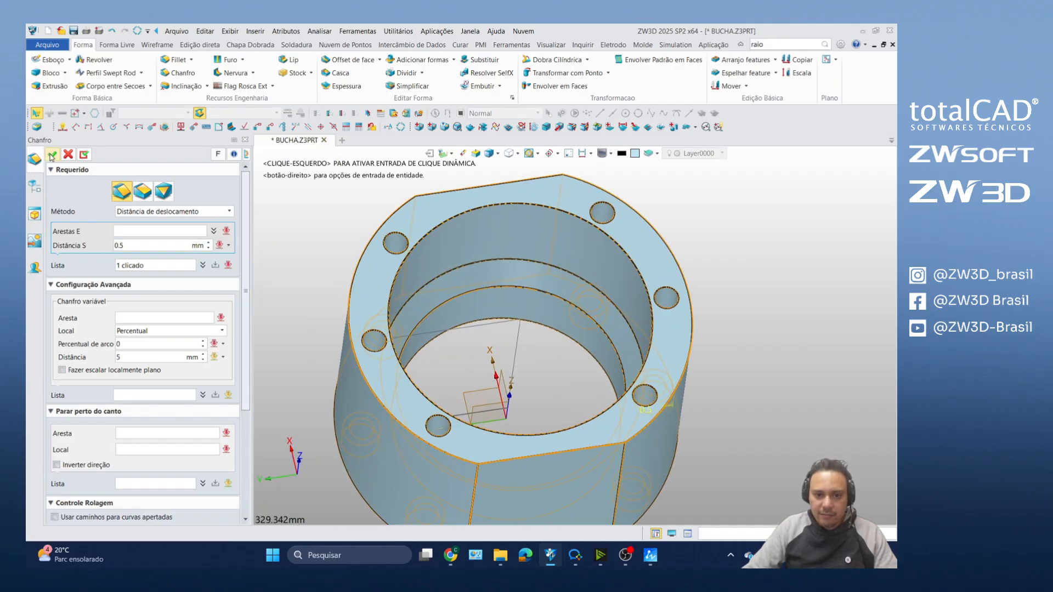
{"action": "scroll", "coordinate": [409, 248], "scroll_direction": "up", "scroll_amount": 8}
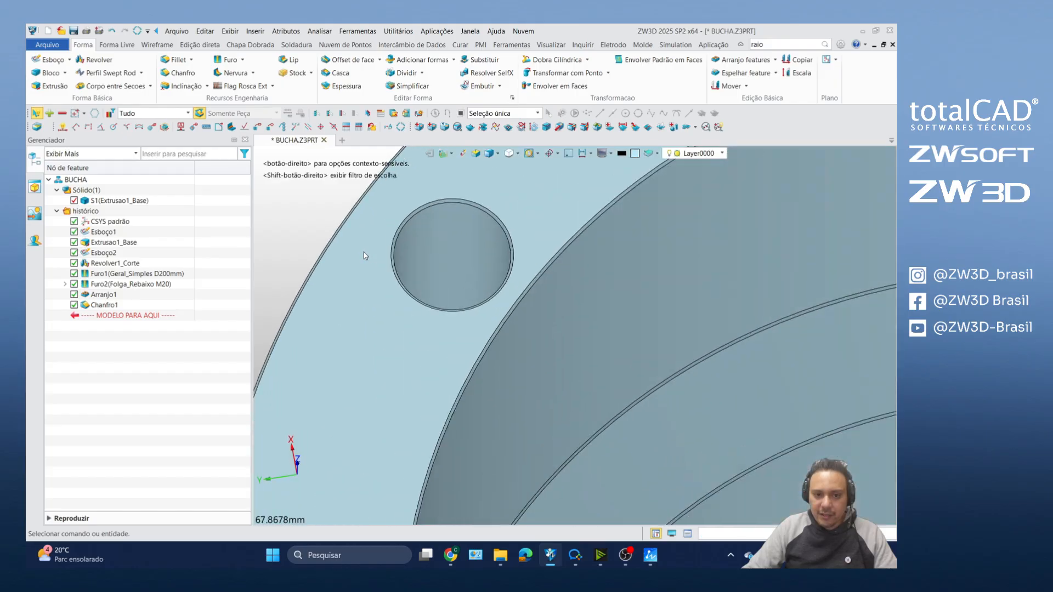
{"action": "scroll", "coordinate": [373, 255], "scroll_direction": "down", "scroll_amount": 12}
{"action": "middle_click_drag", "start_coordinate": [434, 274], "coordinate": [536, 186]}
{"action": "scroll", "coordinate": [439, 264], "scroll_direction": "up", "scroll_amount": 3}
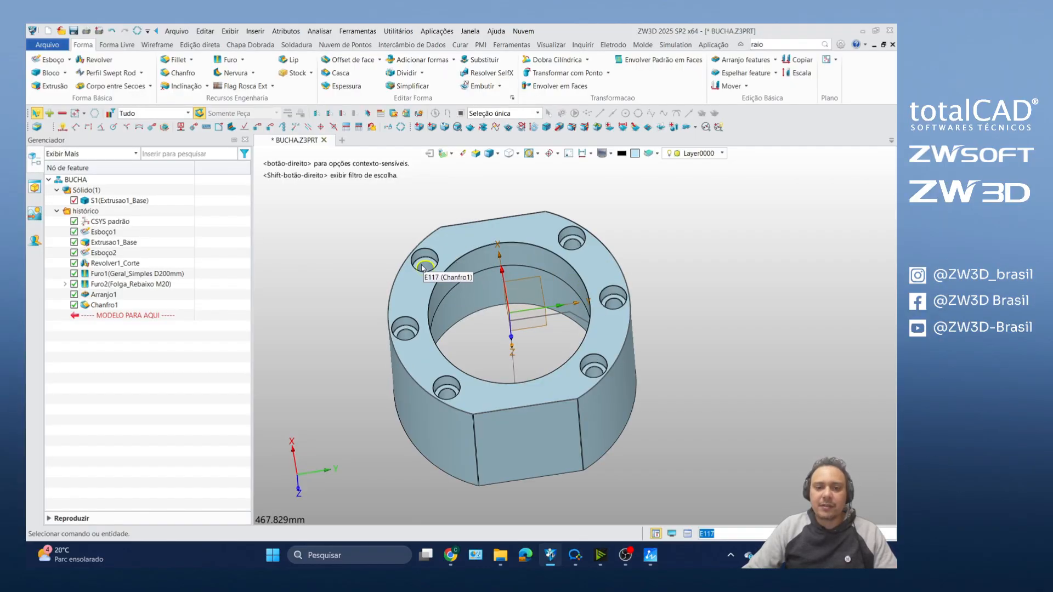